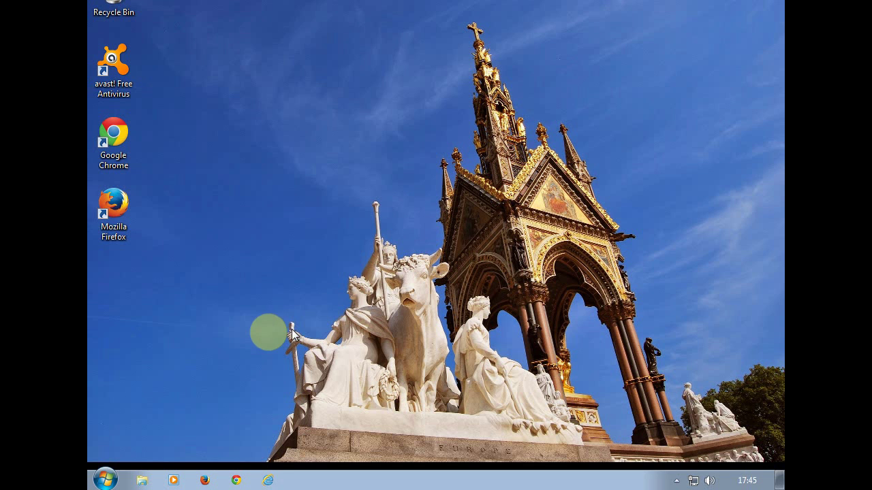
# - Open the Control Panel
pyautogui.click(106, 480)
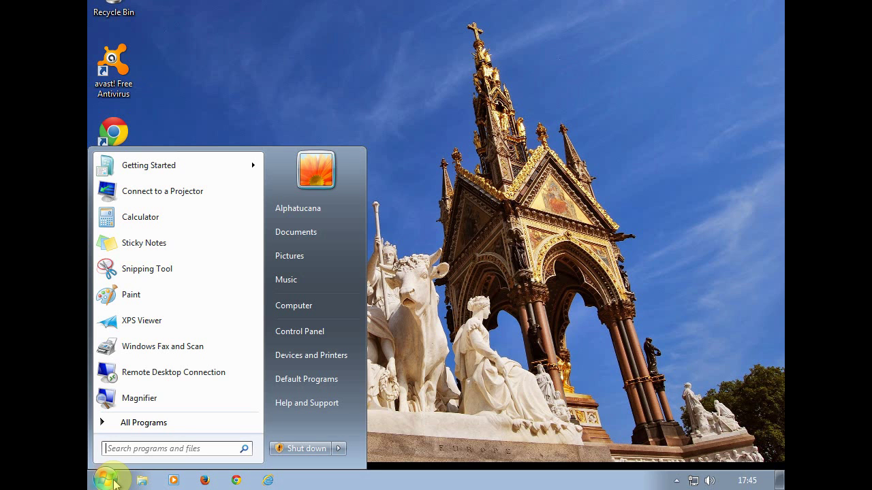
pyautogui.click(307, 338)
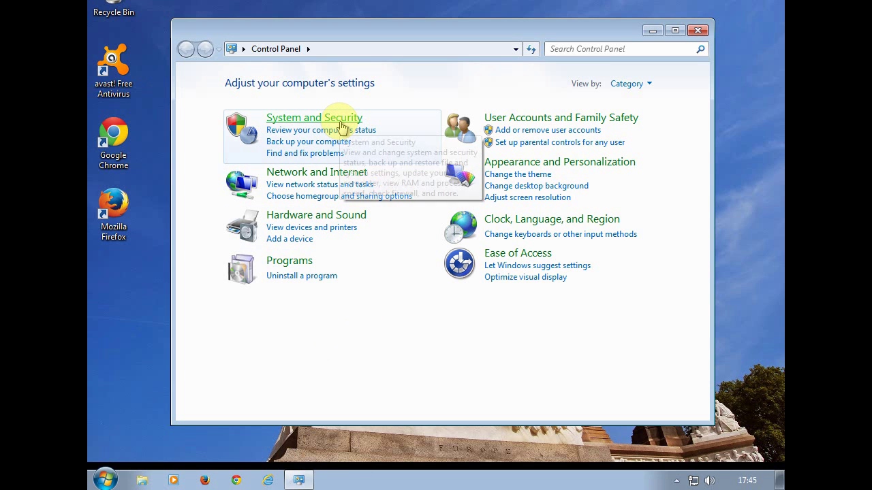
# - View the Control Panel as small icons to open the System page, and return to the Category view
pyautogui.click(634, 84)
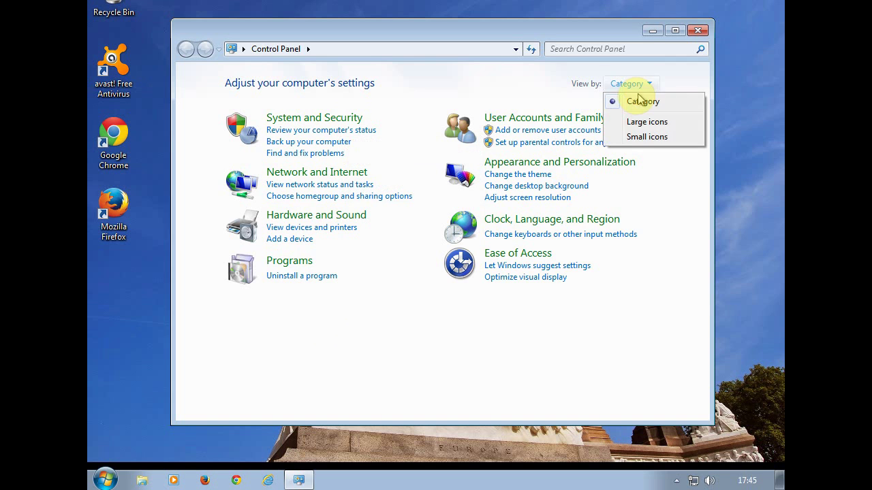
pyautogui.click(635, 136)
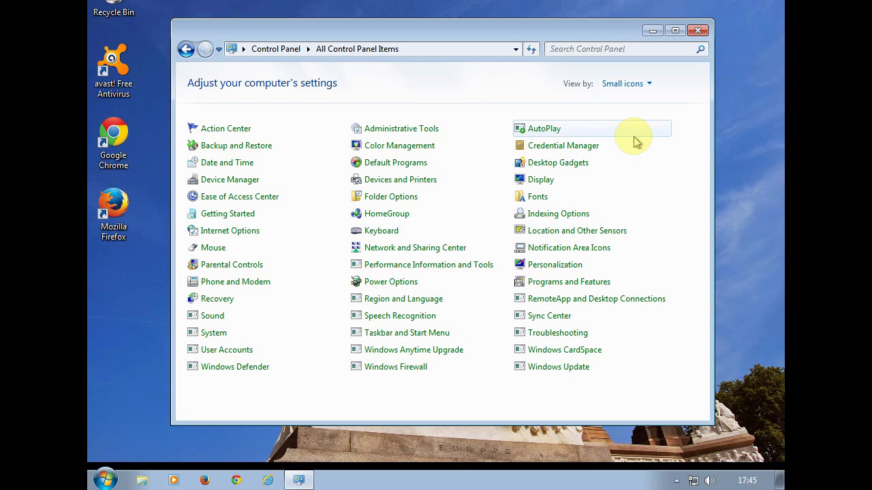
pyautogui.click(217, 335)
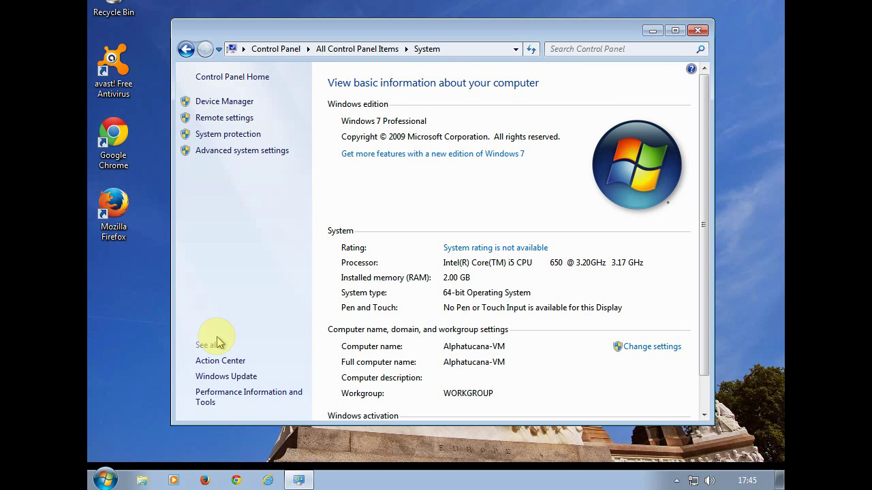
pyautogui.click(185, 49)
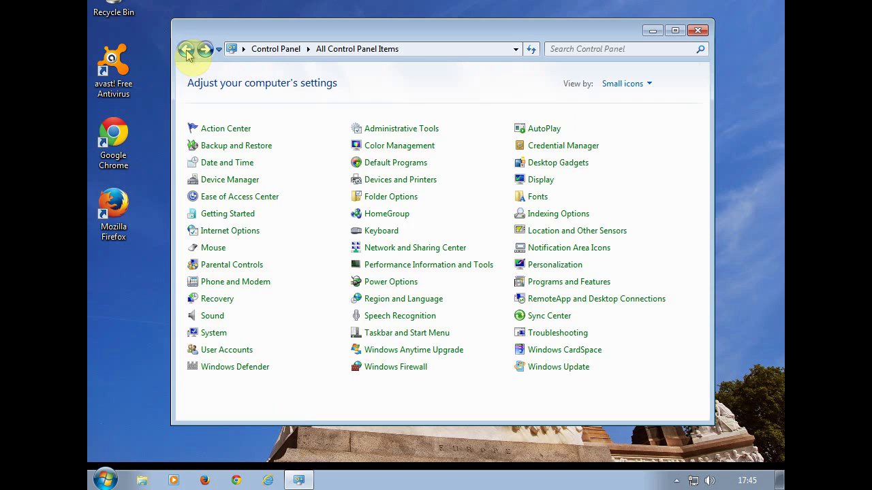
pyautogui.click(642, 85)
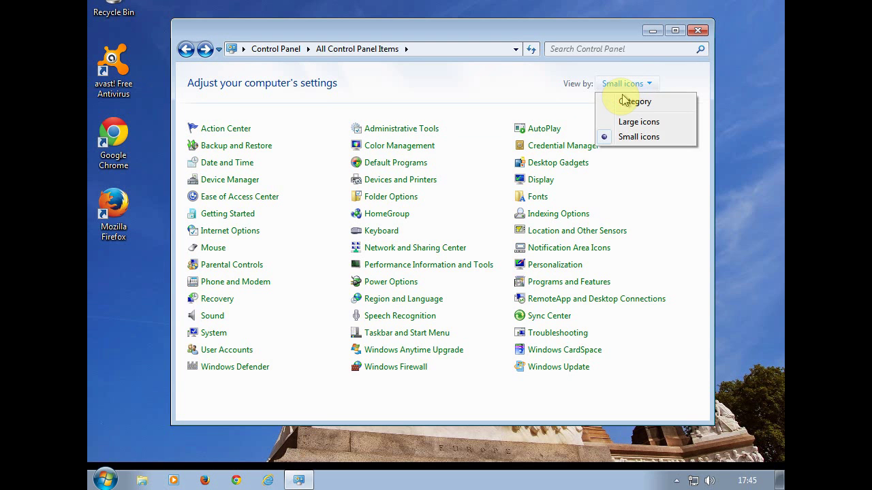
pyautogui.click(620, 101)
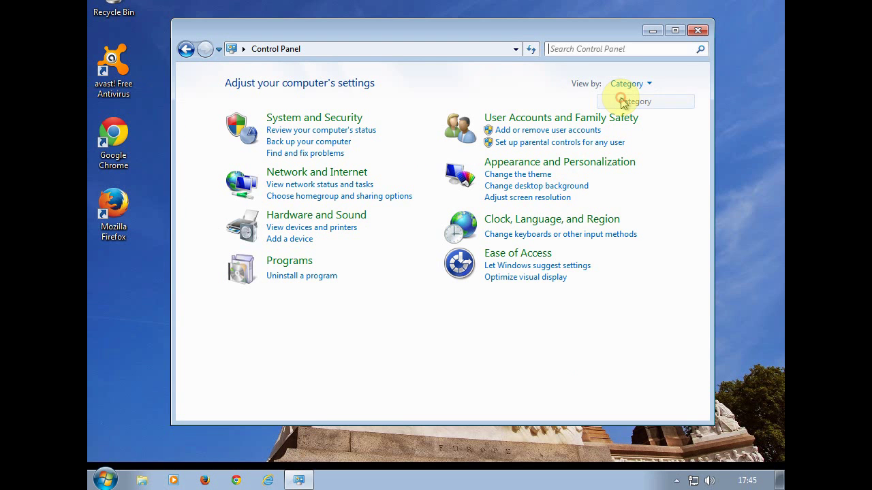
# - Open System Protection from the System page under System and Security, and review the restore configuration of Local Disk (C:)
pyautogui.click(313, 126)
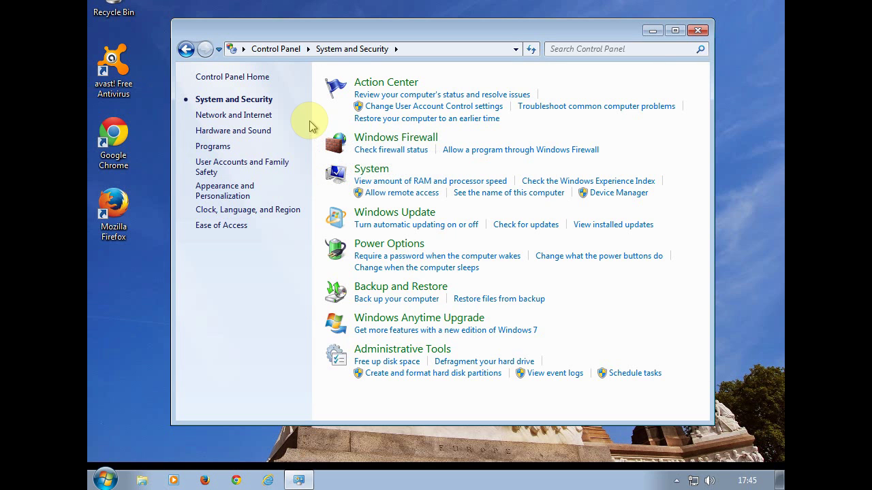
pyautogui.click(374, 172)
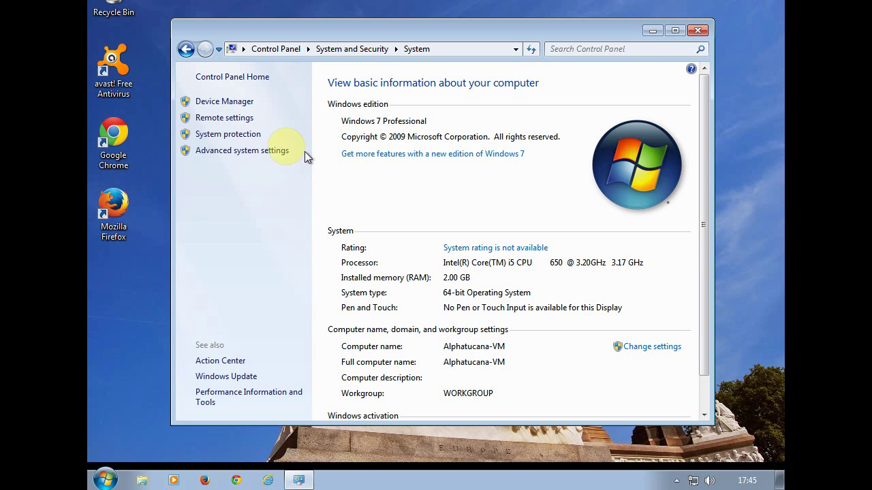
pyautogui.click(233, 142)
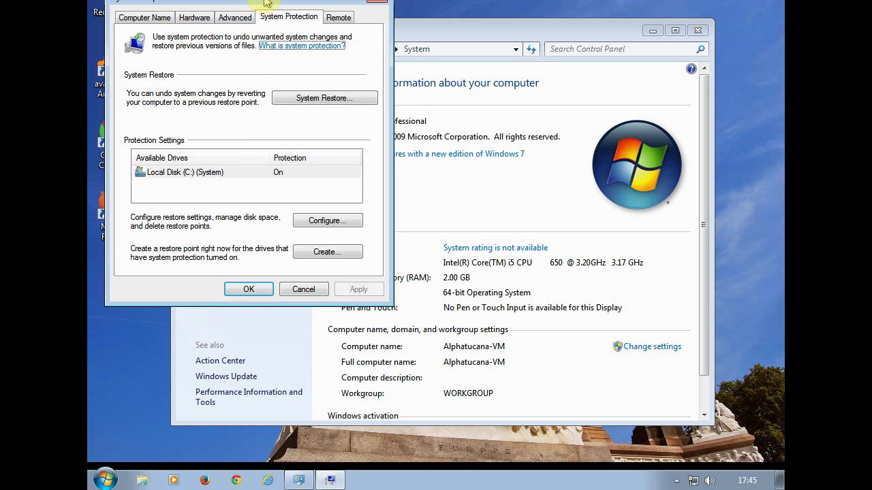
pyautogui.moveTo(266, 0); pyautogui.dragTo(412, 85)
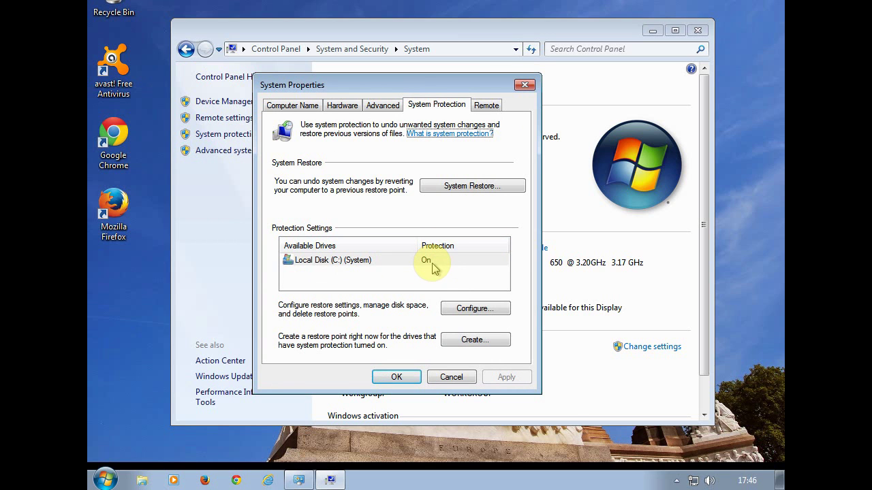
pyautogui.click(475, 310)
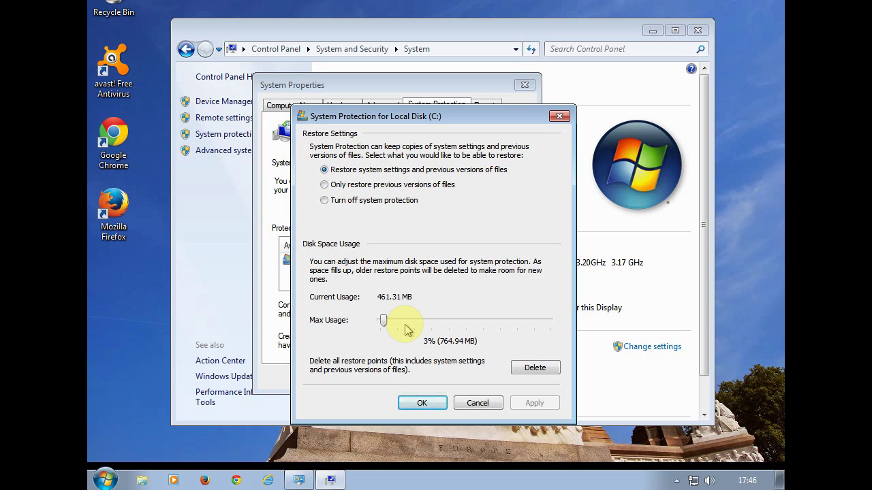
pyautogui.click(424, 405)
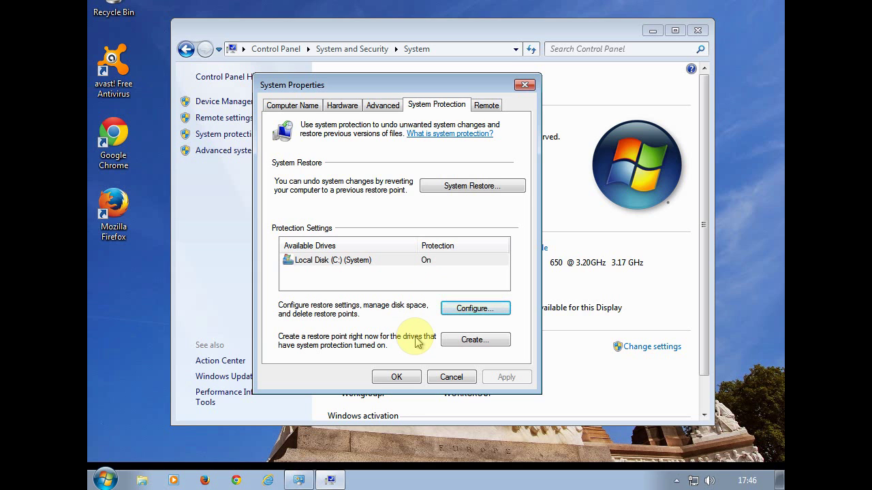
# - Create a restore point with the description "Everything OK."
pyautogui.click(475, 342)
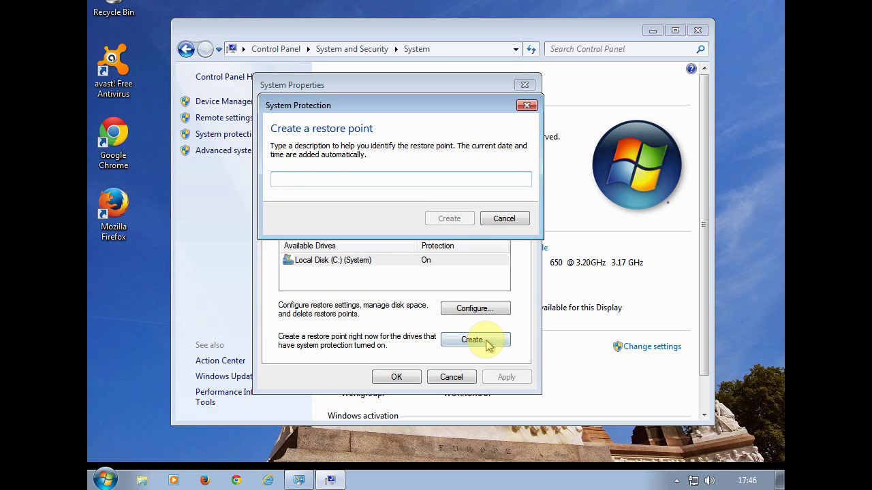
pyautogui.write('Everything OK.')
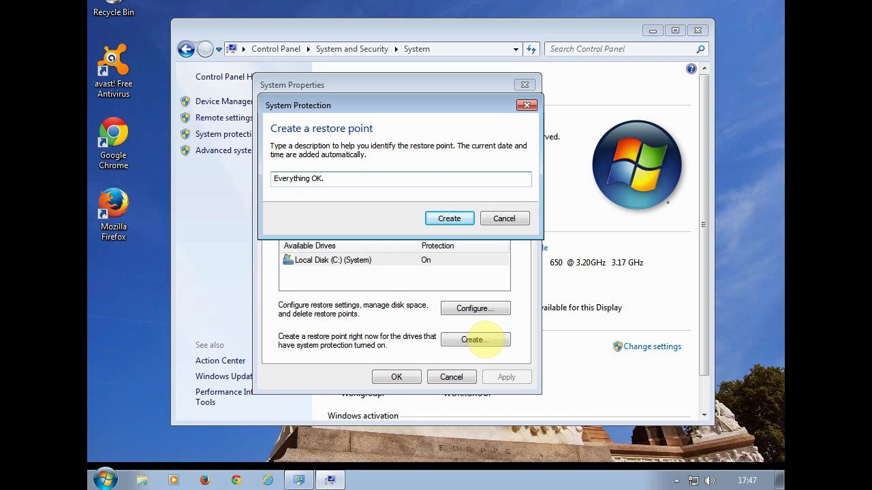
pyautogui.click(449, 220)
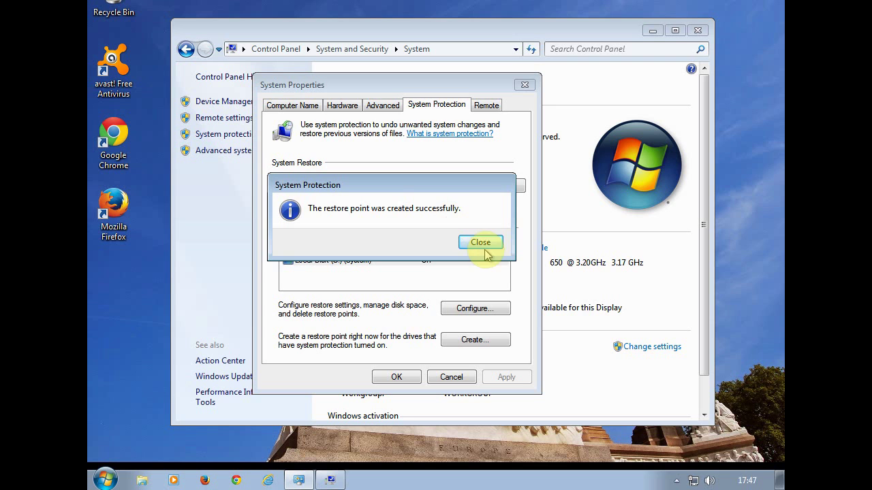
pyautogui.click(484, 242)
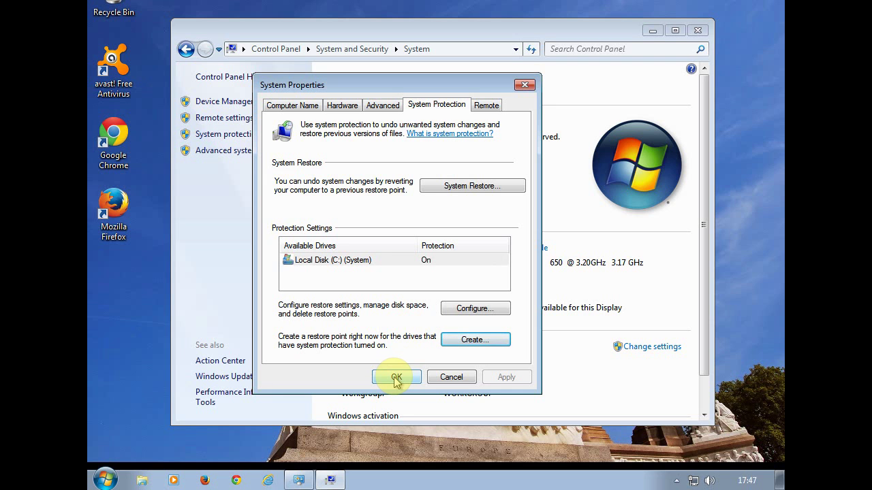
# - Check the available restore points in System Restore without restoring any, and close the system settings windows
pyautogui.click(477, 187)
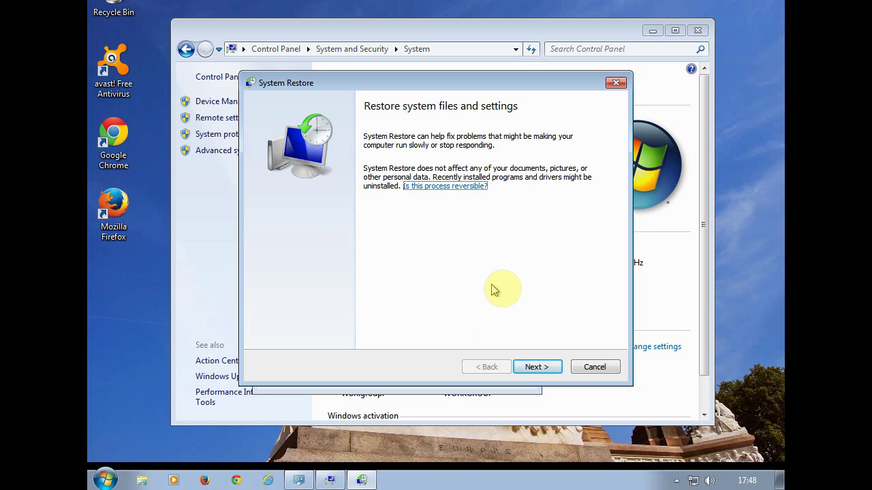
pyautogui.click(537, 367)
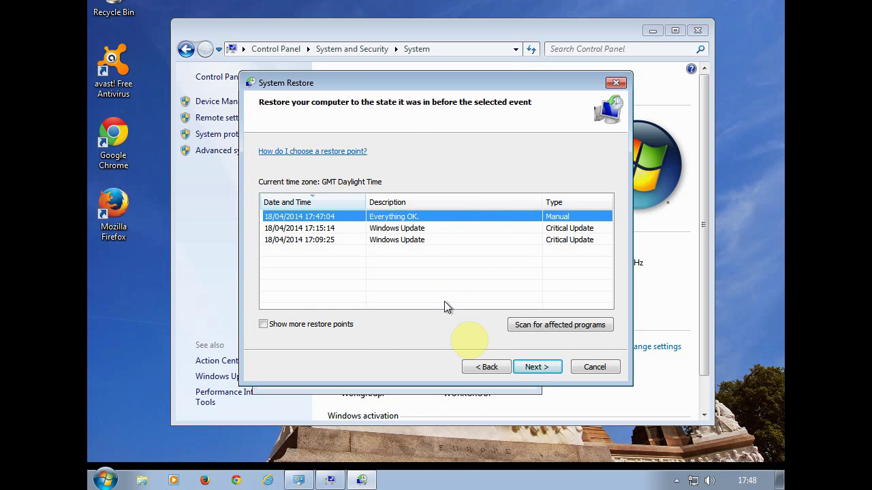
pyautogui.click(604, 369)
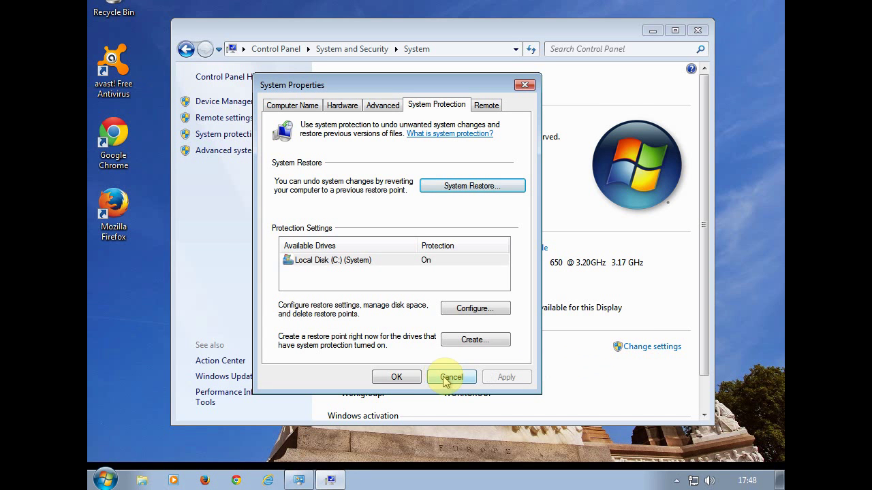
pyautogui.click(397, 378)
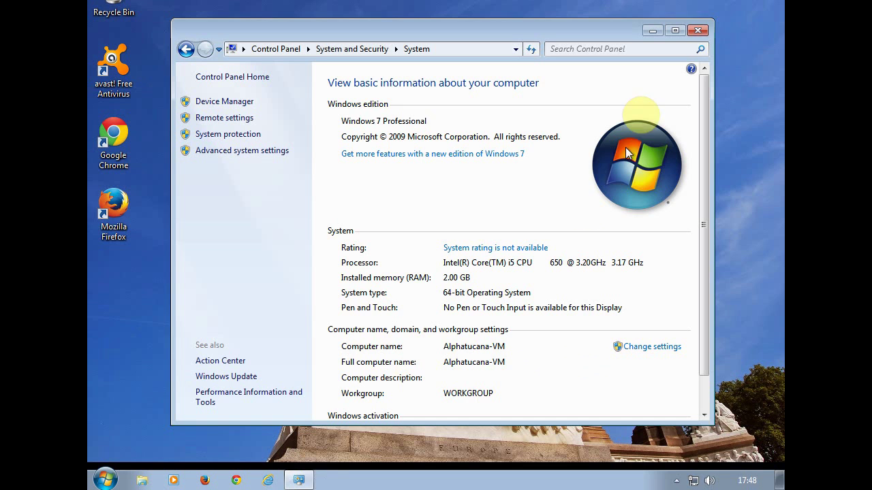
pyautogui.click(697, 30)
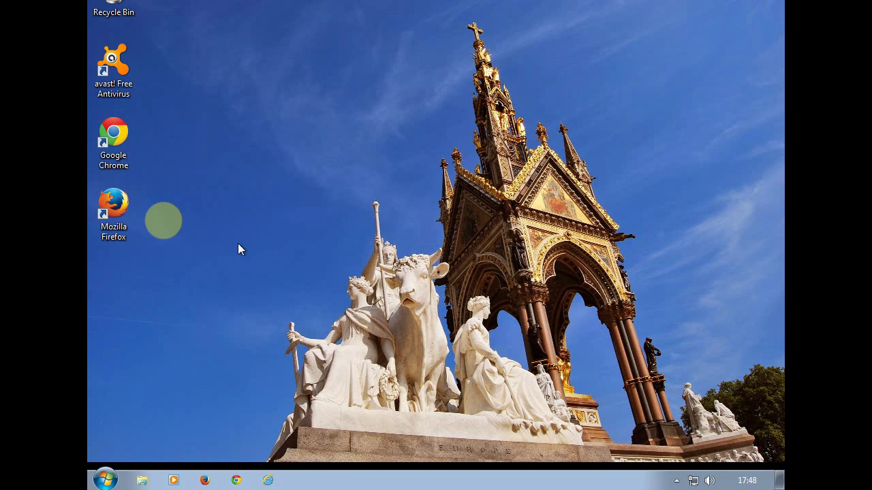
# - Open Mozilla Firefox and search Google for "adwcleaner"
pyautogui.click(116, 206)
pyautogui.doubleClick(118, 209)
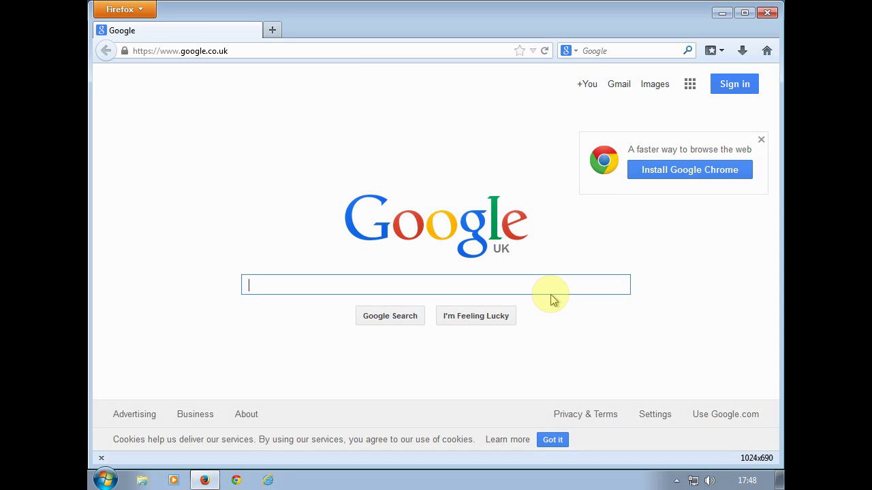
pyautogui.write('a')
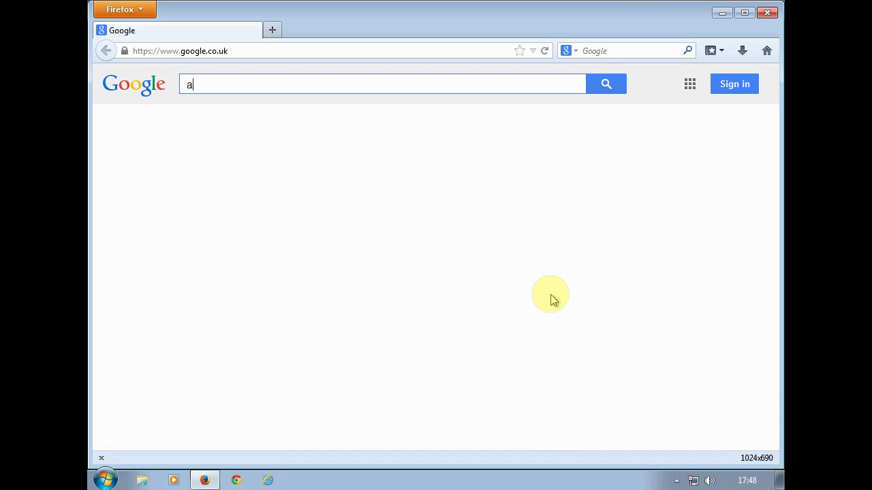
pyautogui.write('dwcleaner')
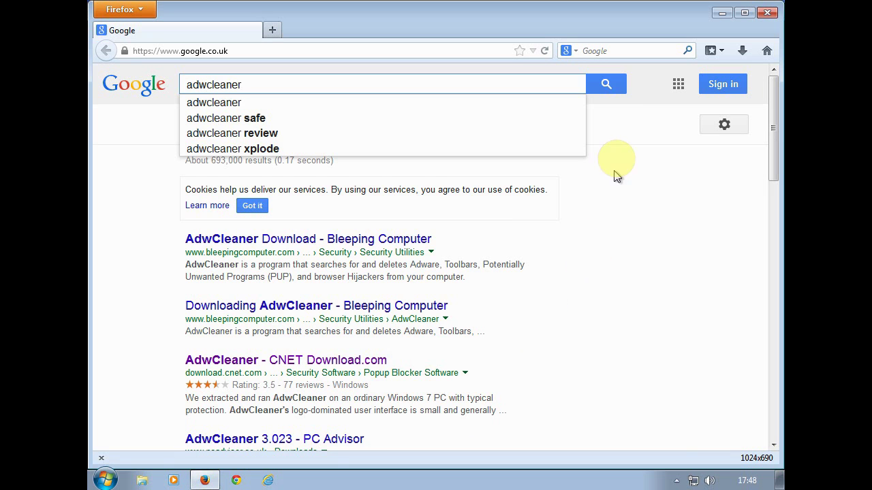
pyautogui.click(610, 88)
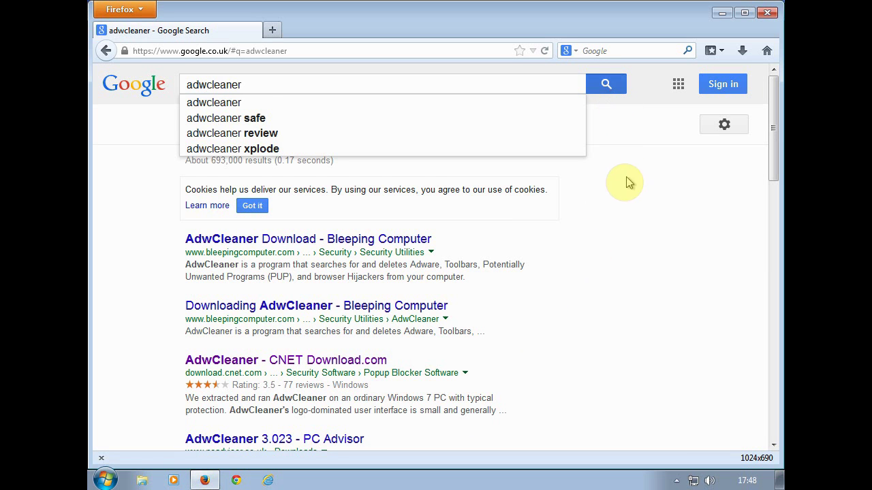
# - Download AdwCleaner from its CNET Download.com page, saving the installer to the Desktop, and close the browser
pyautogui.click(321, 367)
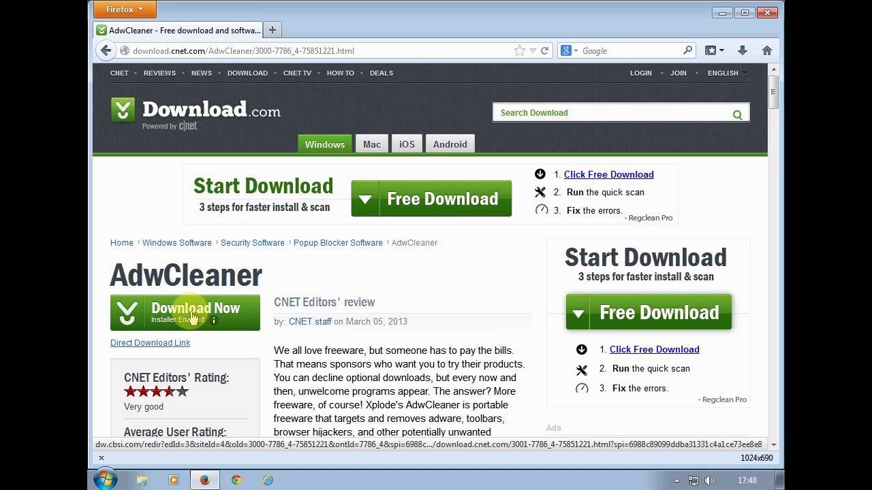
pyautogui.click(193, 318)
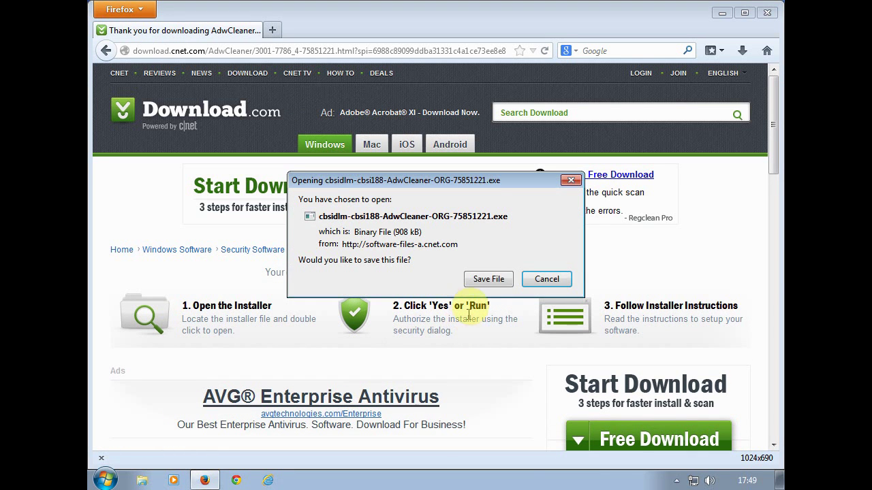
pyautogui.click(487, 282)
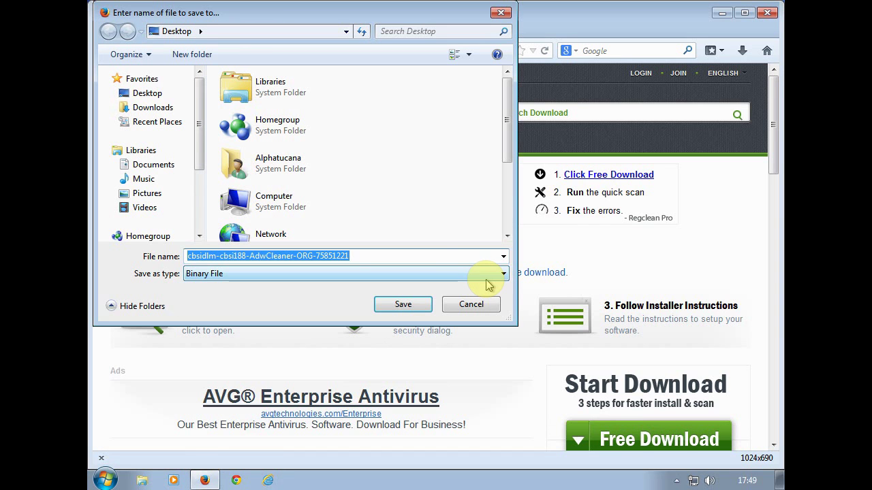
pyautogui.click(411, 310)
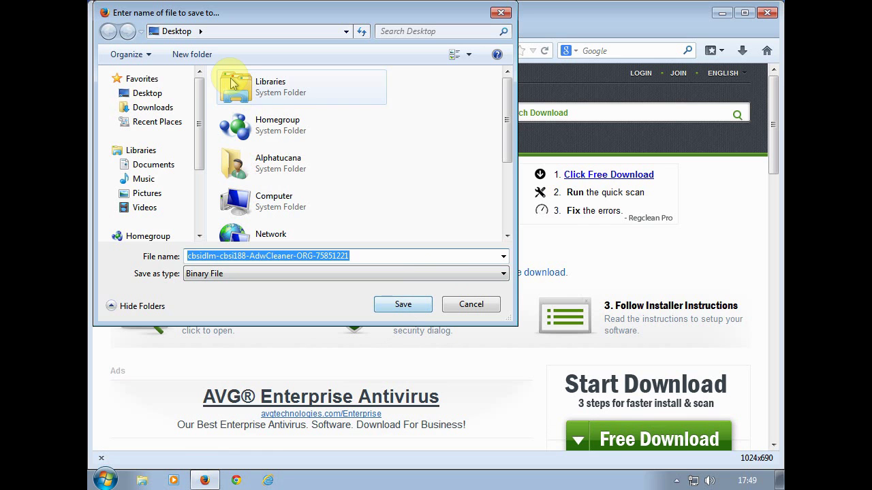
pyautogui.click(411, 307)
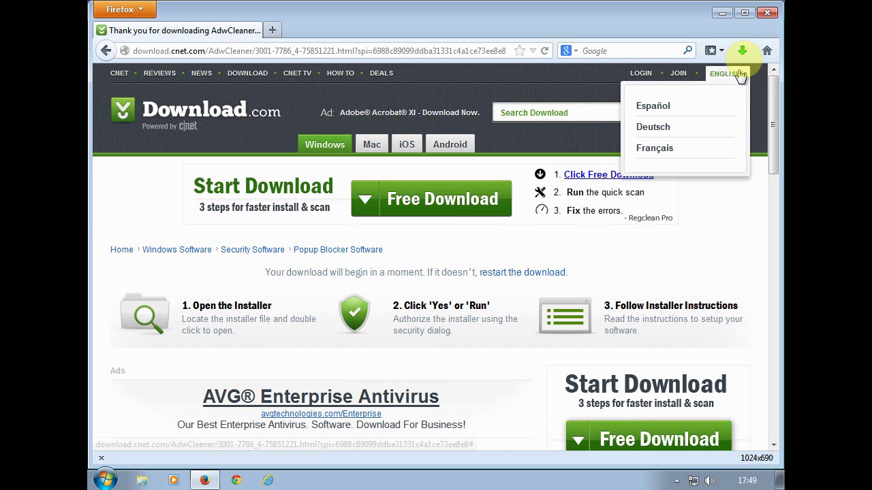
pyautogui.click(766, 12)
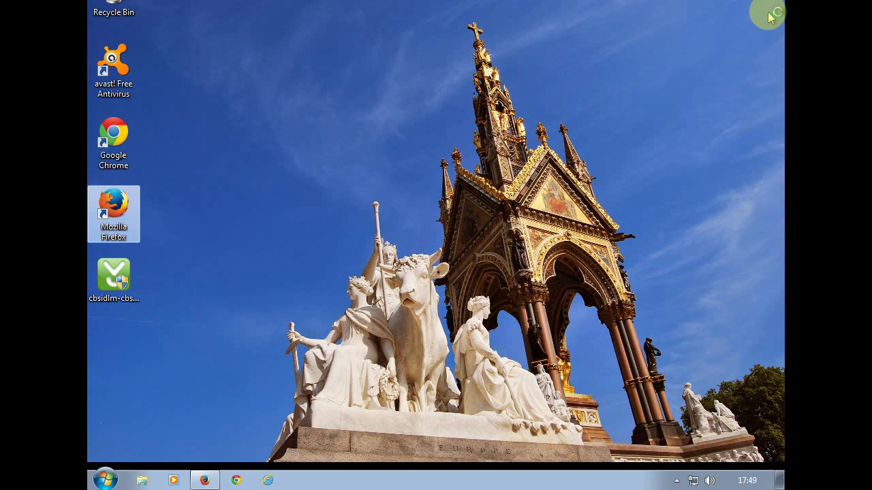
# - Run the downloaded AdwCleaner installer from the desktop as administrator, allow it to make changes, and continue past the Download.com welcome page
pyautogui.rightClick(122, 279)
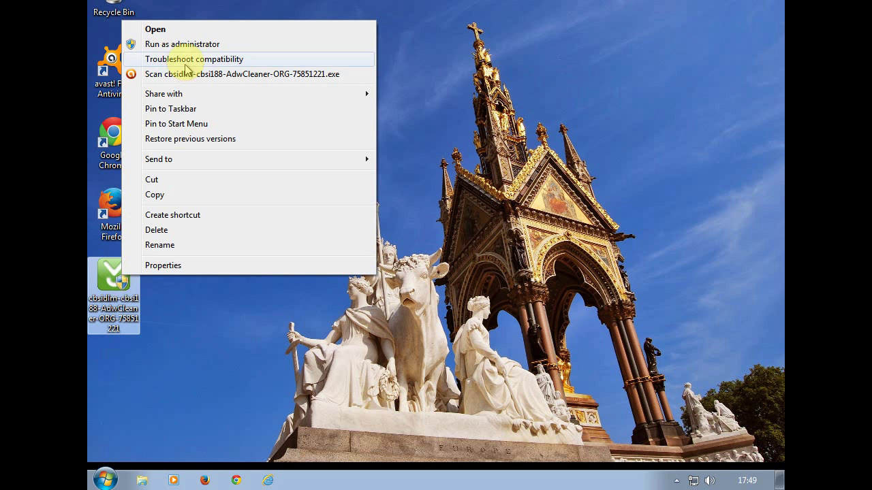
pyautogui.click(193, 46)
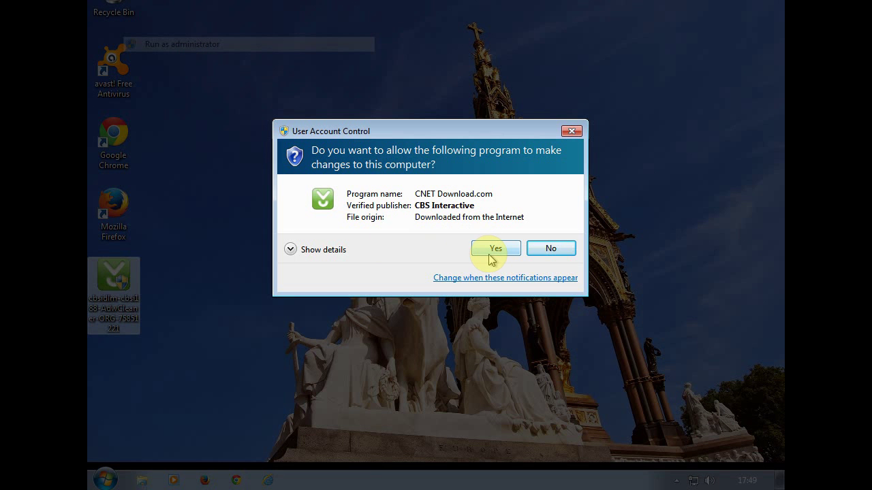
pyautogui.click(490, 258)
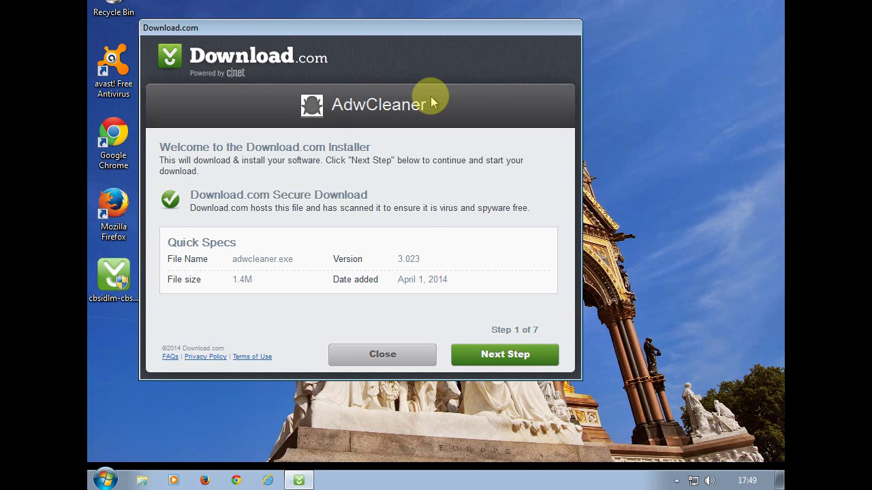
pyautogui.click(516, 359)
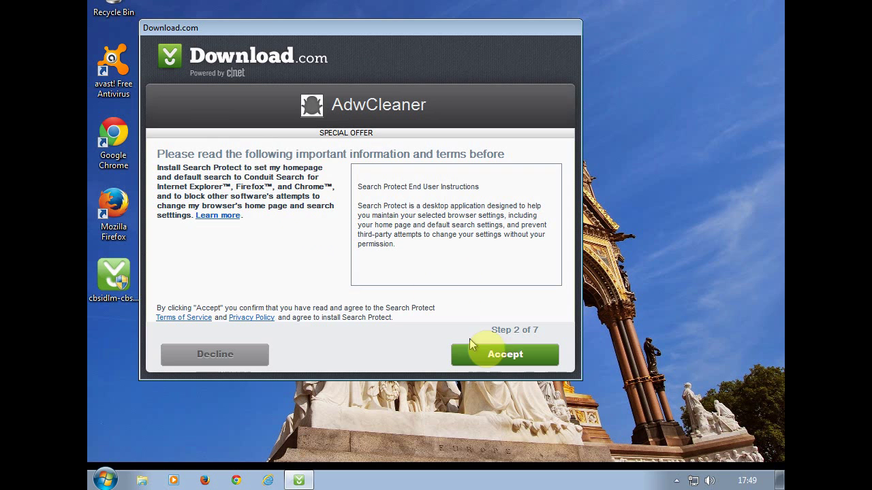
# - Accept the bundled Search Protect, MyPCBackup, RRSavings and DLCleaner offers in the Download.com installer
pyautogui.click(501, 360)
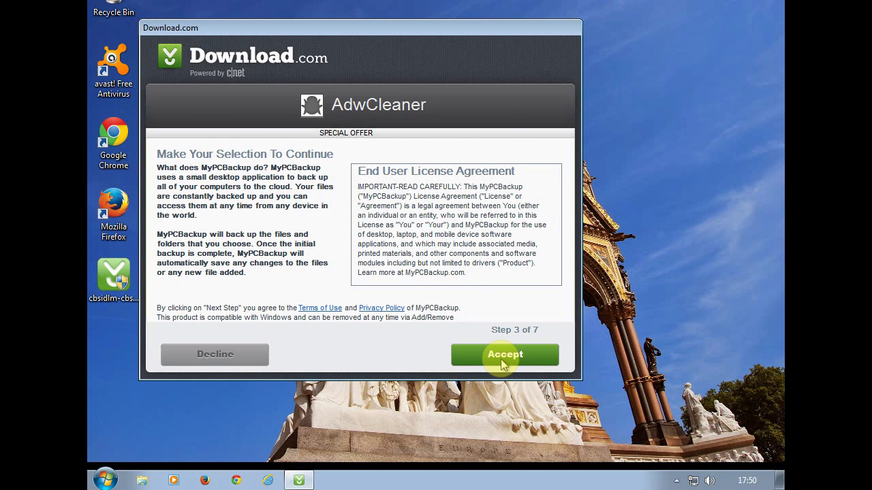
pyautogui.click(502, 360)
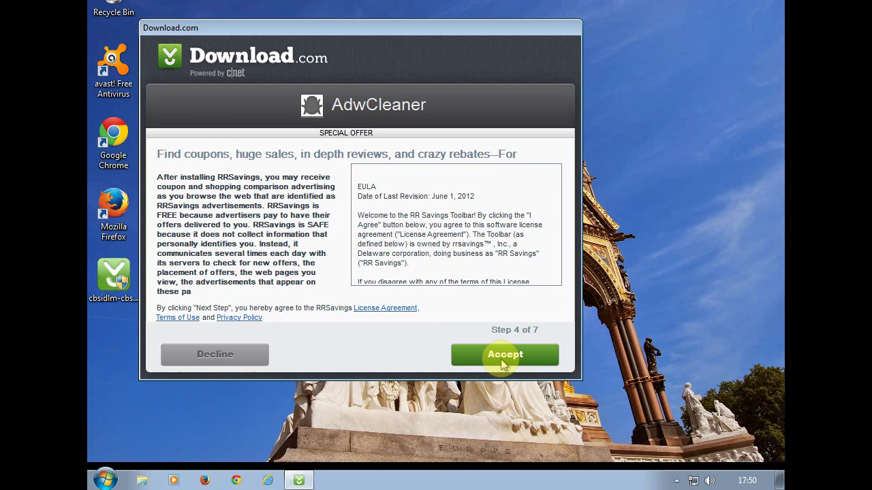
pyautogui.click(504, 358)
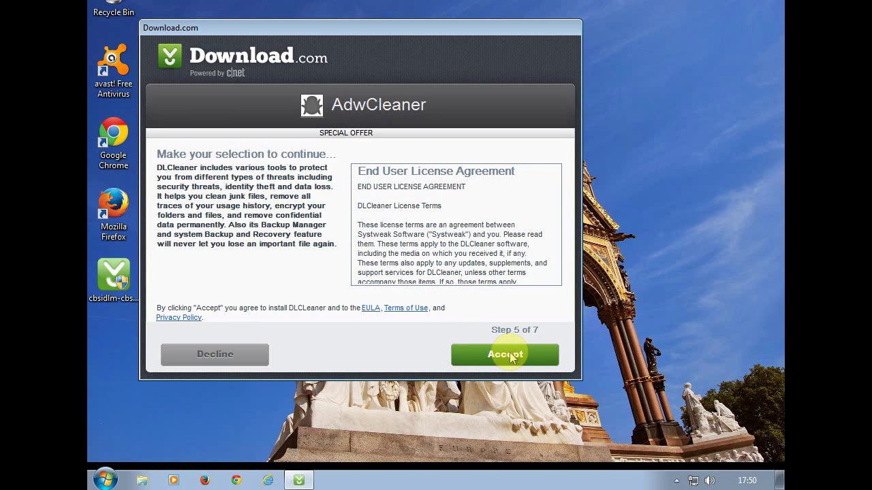
pyautogui.click(511, 357)
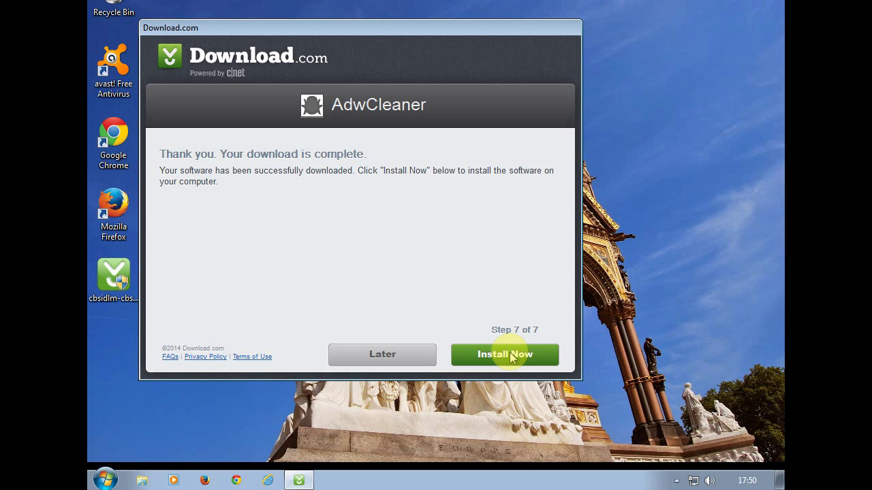
# - Launch AdwCleaner from the completed download, accept its terms of use, and close the program without scanning
pyautogui.click(510, 356)
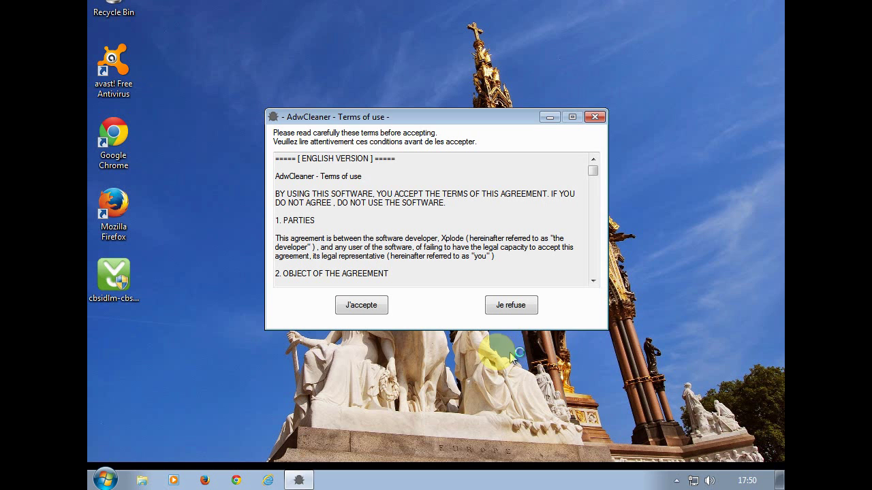
pyautogui.click(359, 308)
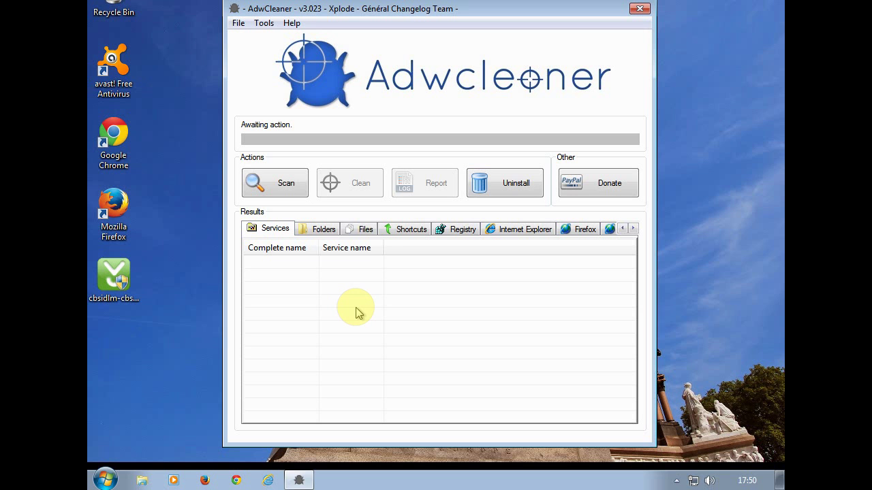
pyautogui.click(641, 8)
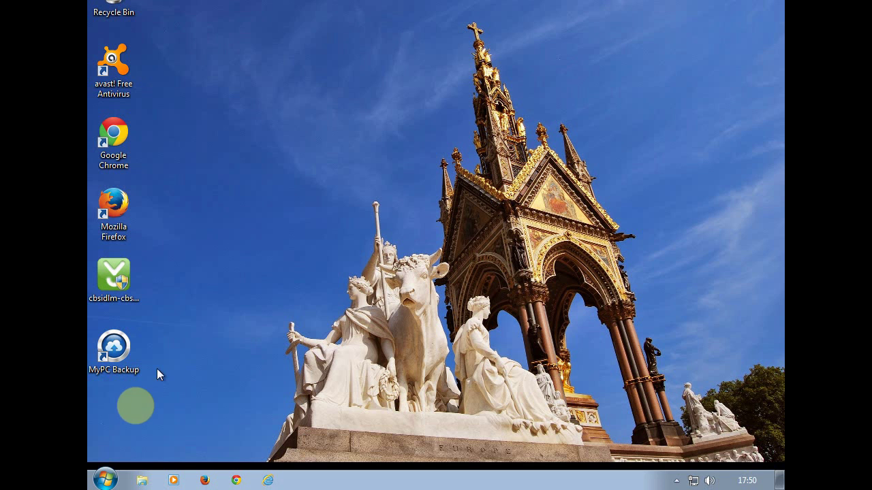
# - Check the list of all installed programs for newly added software and return to the desktop
pyautogui.click(104, 481)
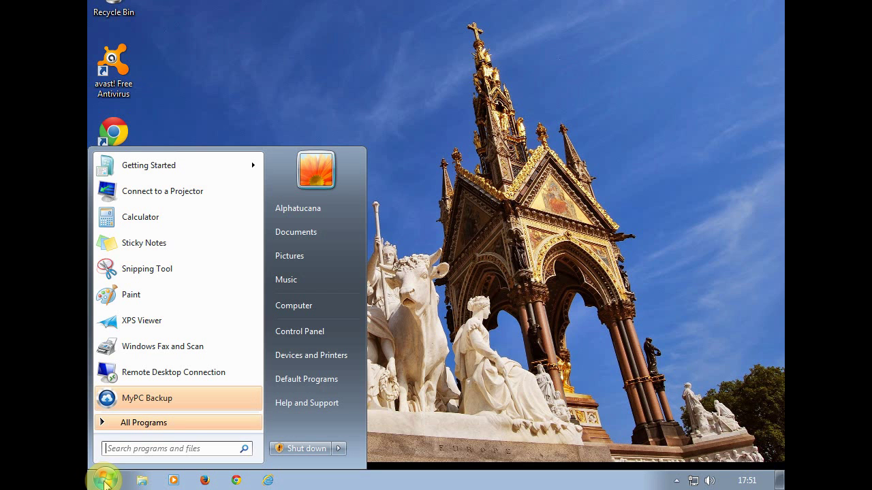
pyautogui.click(102, 423)
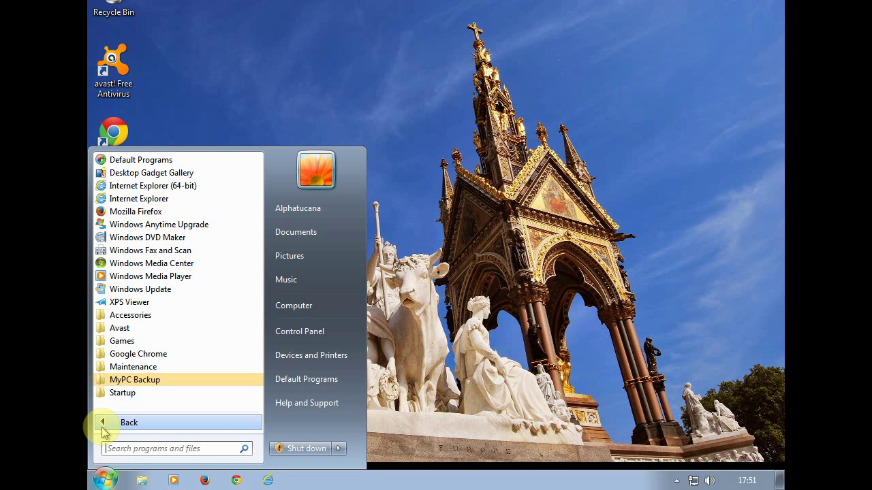
pyautogui.click(105, 477)
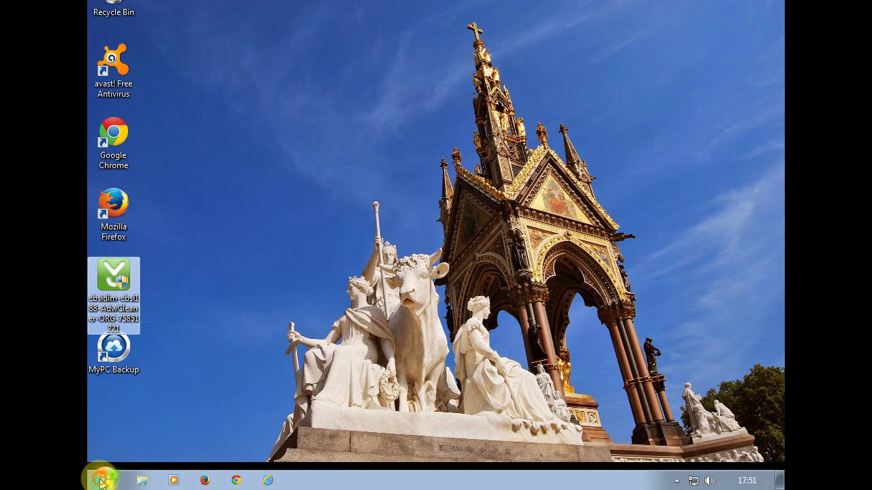
pyautogui.click(238, 391)
# - Search Google for "malwarebytes" in Mozilla Firefox, open the official Malwarebytes site, and close the browser
pyautogui.click(119, 207)
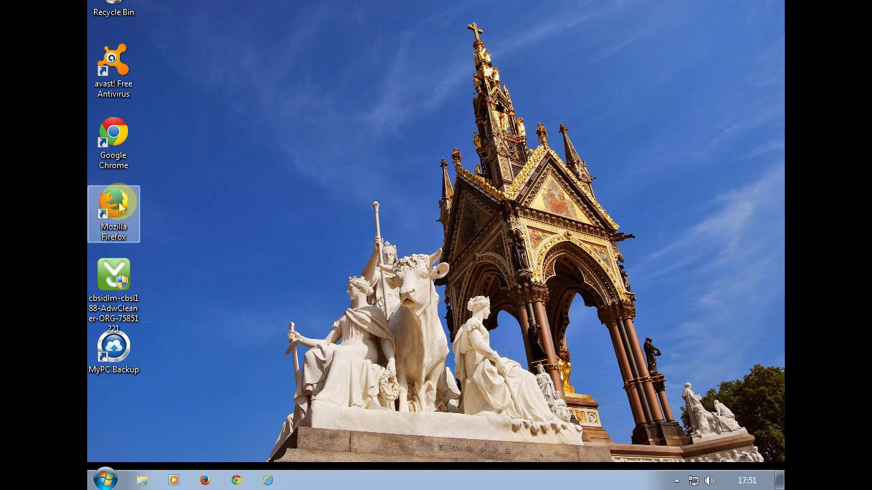
pyautogui.doubleClick(119, 206)
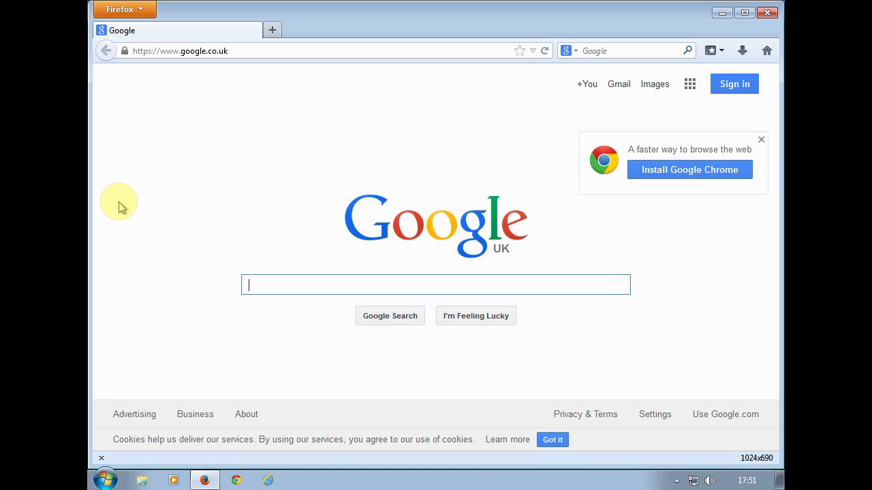
pyautogui.click(445, 285)
pyautogui.write('malwarebytes')
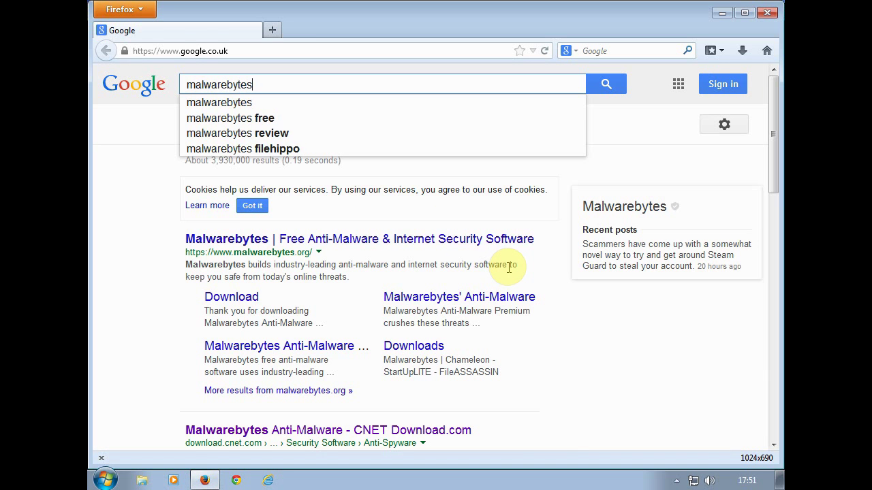
pyautogui.press('Return')
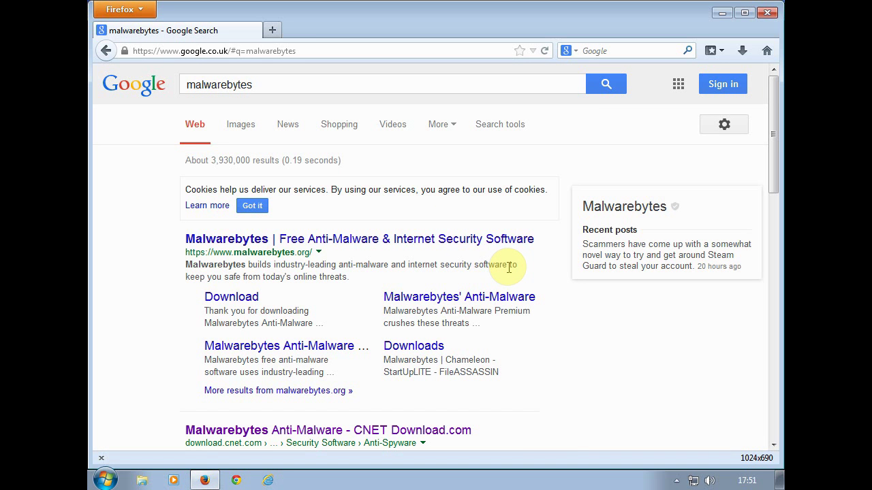
pyautogui.click(228, 240)
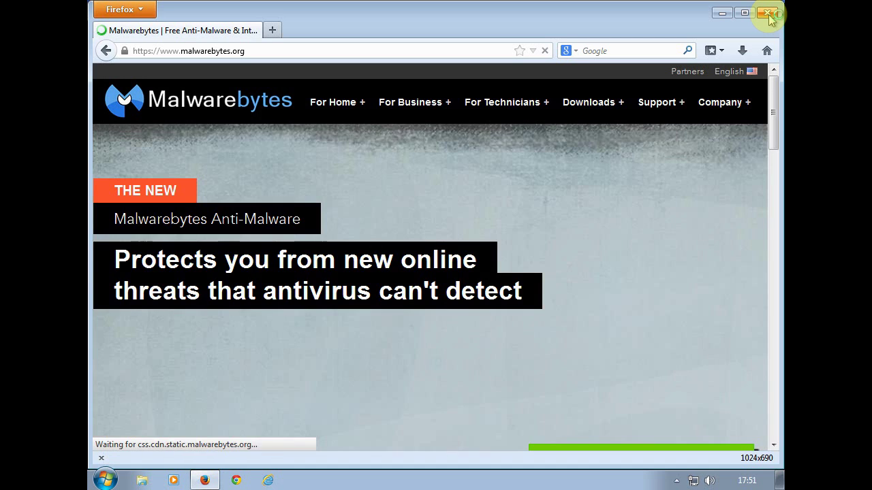
pyautogui.click(768, 13)
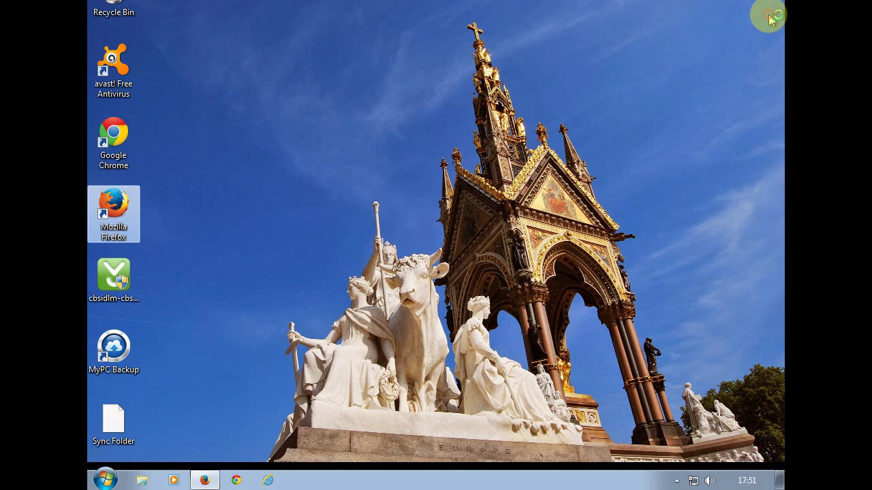
# - Examine the disable options in the avast! shields control without changing any, and return to the desktop
pyautogui.click(676, 481)
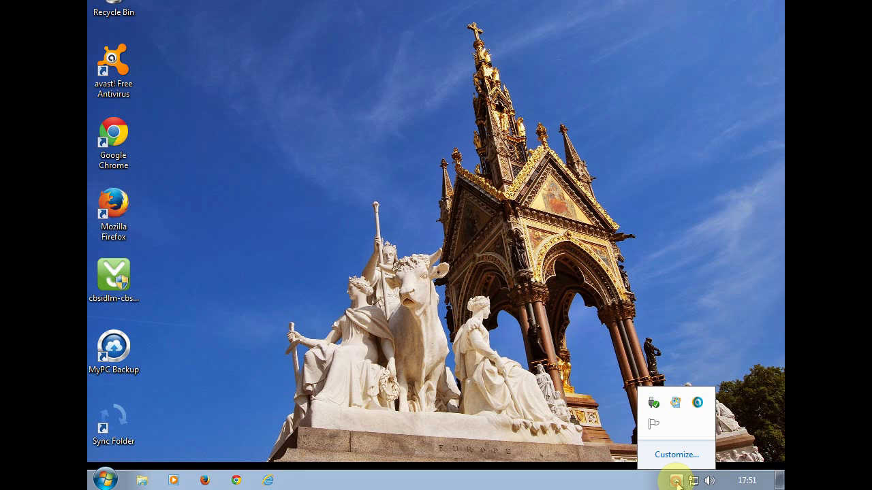
pyautogui.rightClick(698, 404)
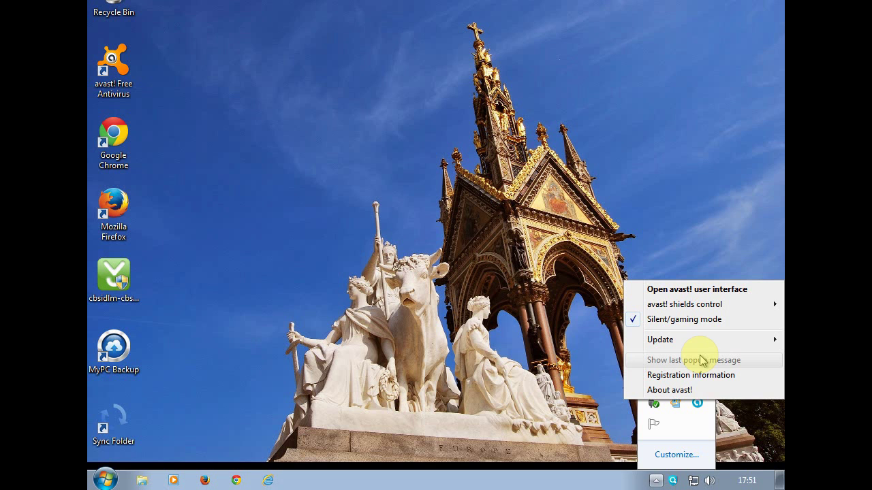
pyautogui.moveTo(704, 304)
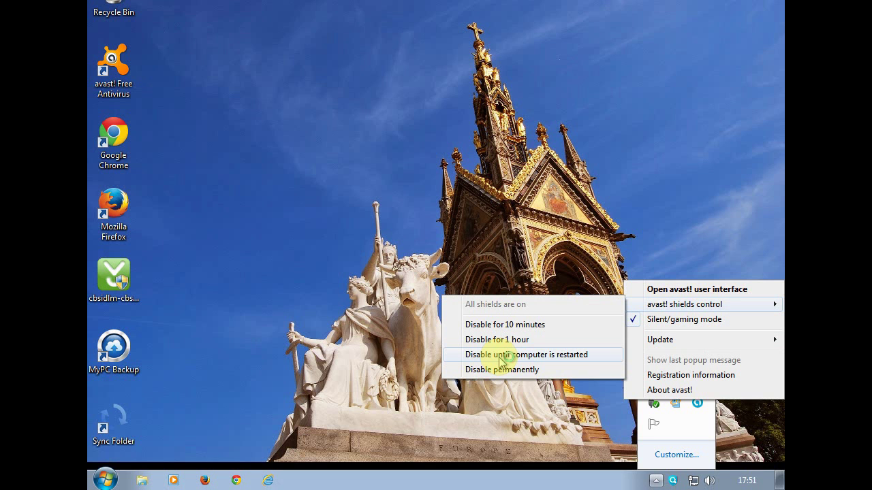
pyautogui.click(291, 419)
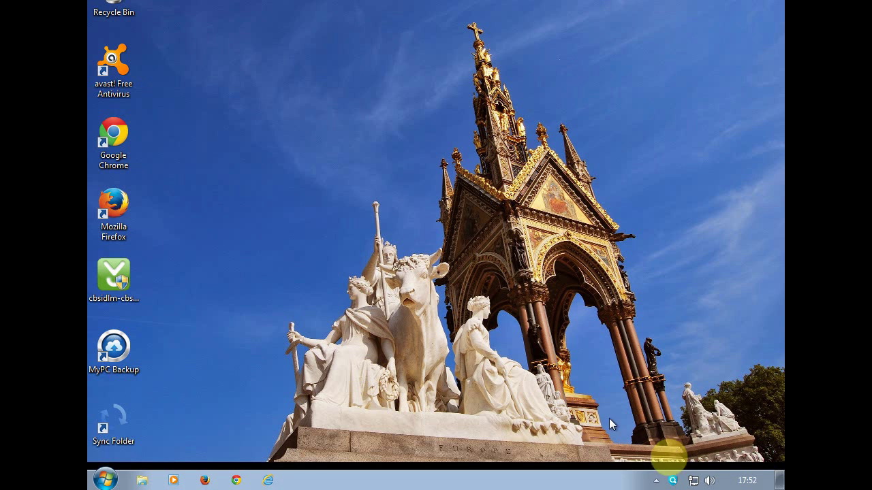
# - Reopen Mozilla Firefox, search for "malwarebytes" from the Conduit Search home page, and close the browser
pyautogui.click(673, 482)
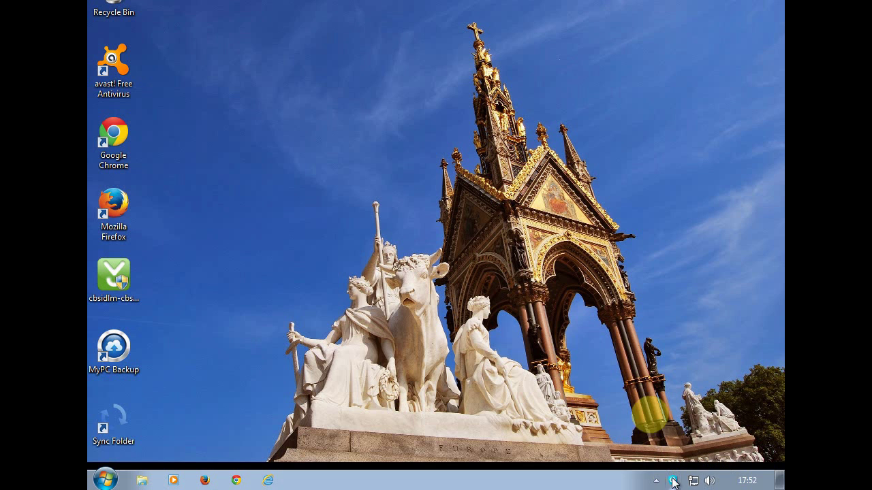
pyautogui.click(204, 480)
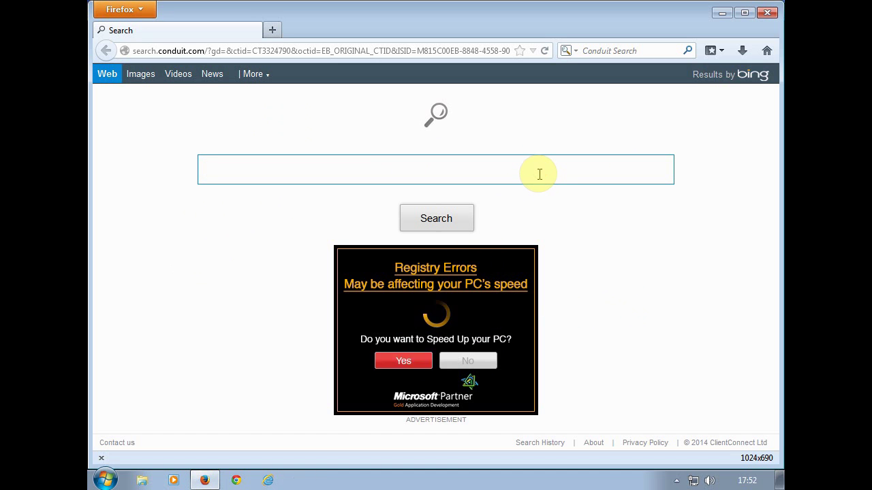
pyautogui.write('malwa')
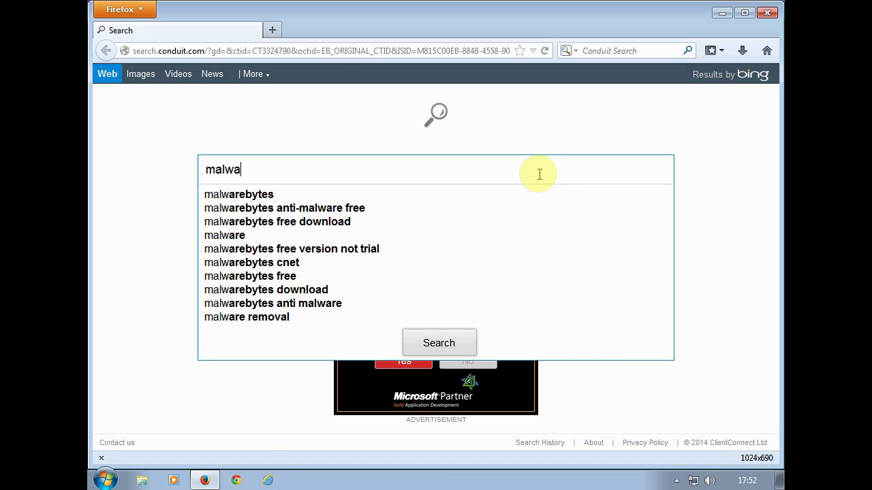
pyautogui.write('rebytes')
pyautogui.press('Return')
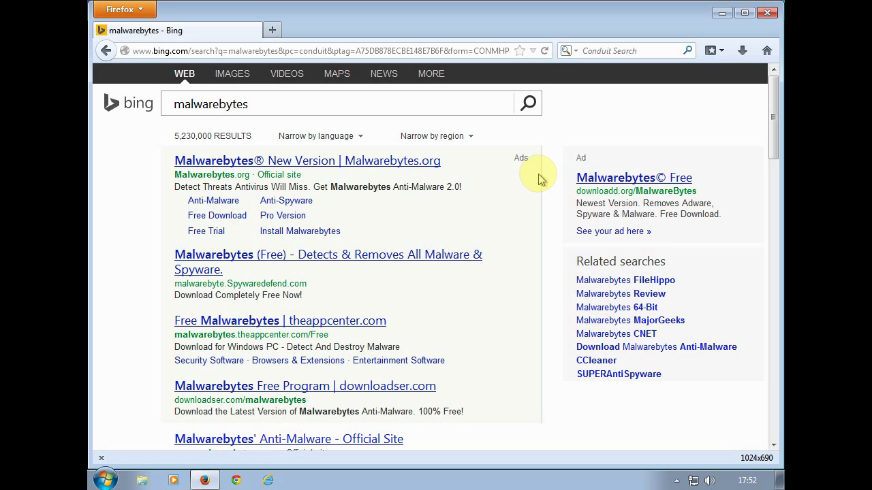
pyautogui.click(496, 224)
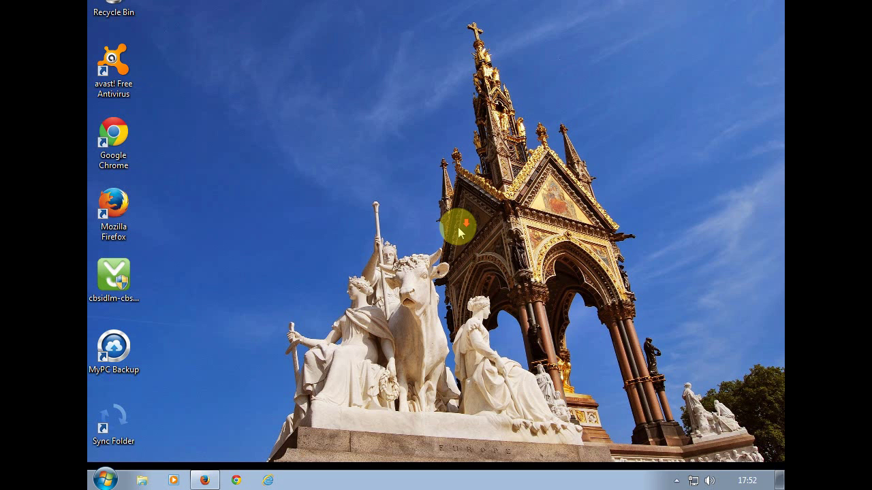
pyautogui.click(458, 231)
pyautogui.click(528, 384)
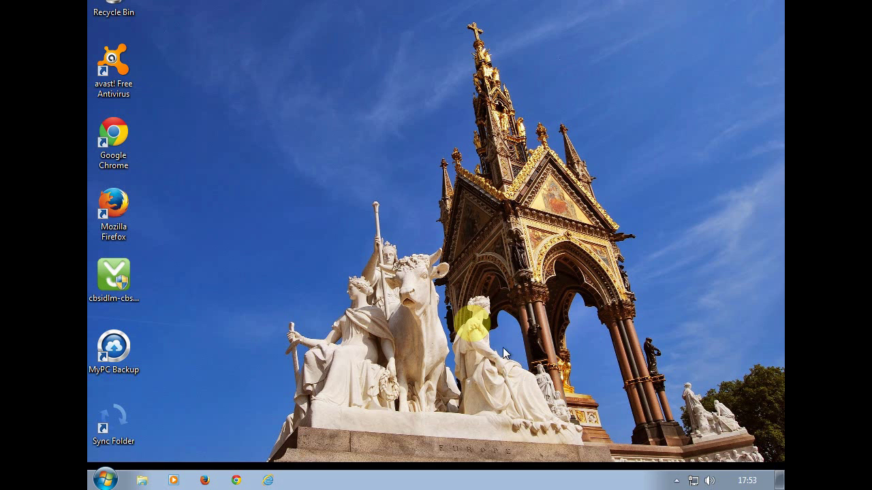
# - Open the System Protection settings through Control Panel's System and Security, and move the System Properties window clear of the screen edge
pyautogui.click(104, 480)
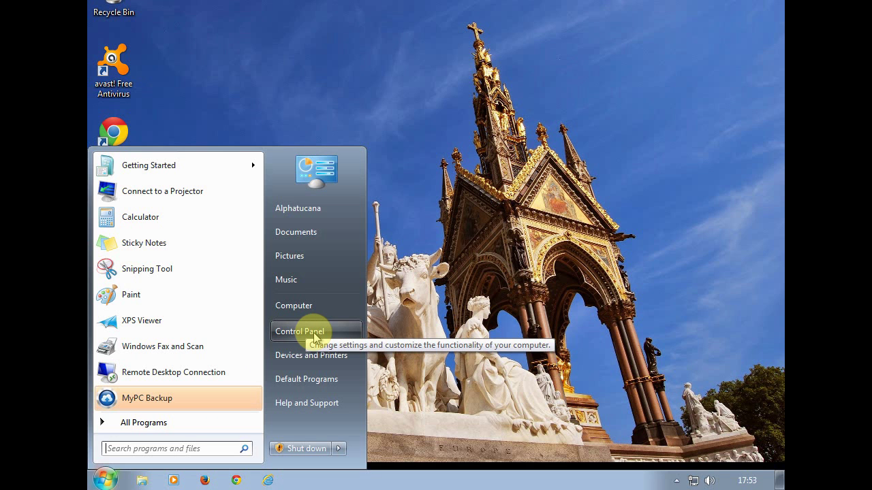
pyautogui.click(314, 333)
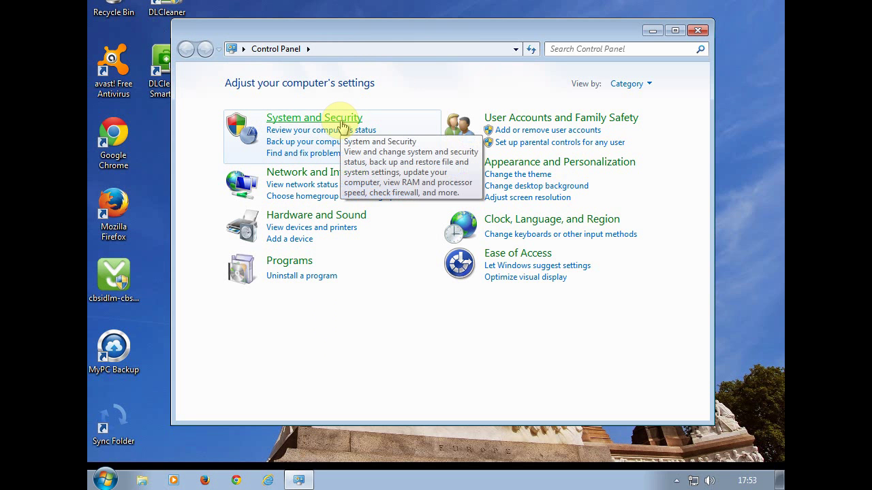
pyautogui.click(342, 127)
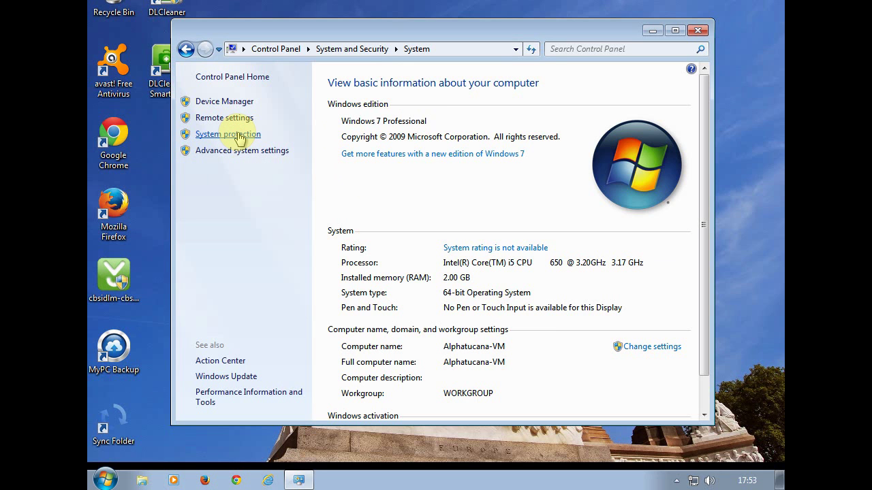
pyautogui.click(240, 135)
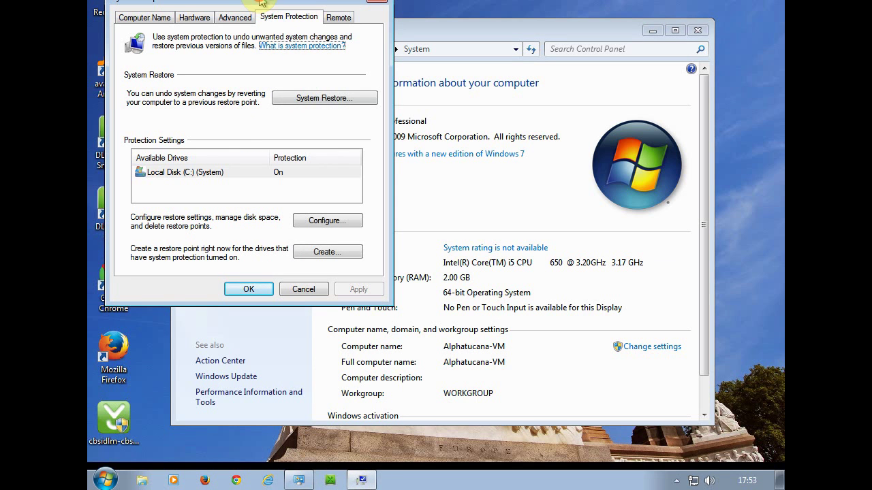
pyautogui.moveTo(261, 3); pyautogui.dragTo(430, 80)
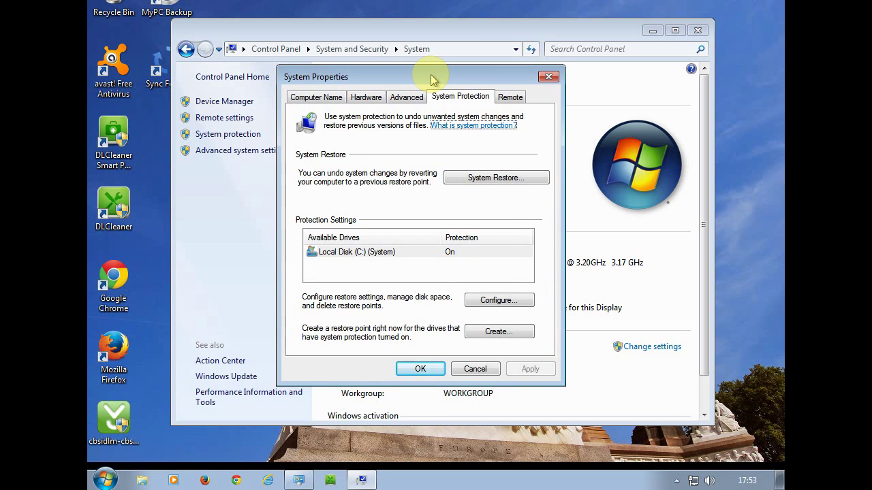
# - Start System Restore from the System Protection settings and select the manual "Everything OK." restore point
pyautogui.moveTo(431, 75); pyautogui.dragTo(423, 72)
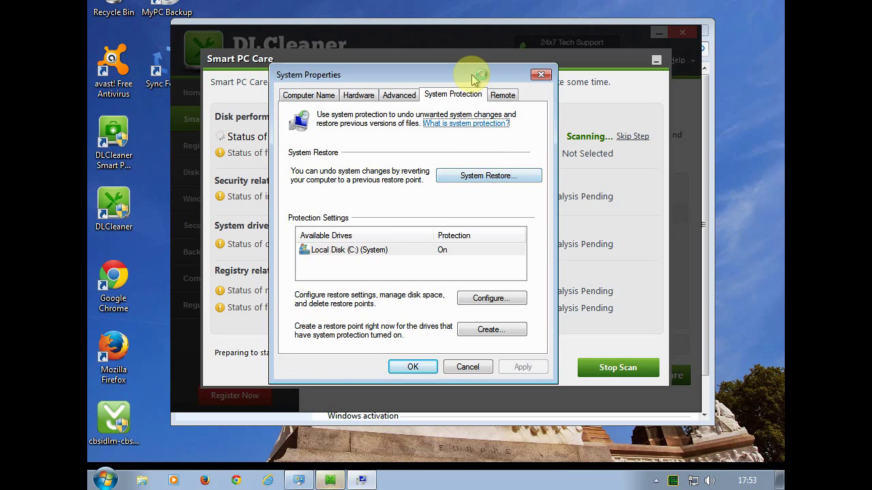
pyautogui.moveTo(470, 75)
pyautogui.mouseDown()
pyautogui.moveTo(476, 366)
pyautogui.moveTo(468, 340)
pyautogui.moveTo(461, 79)
pyautogui.mouseUp()
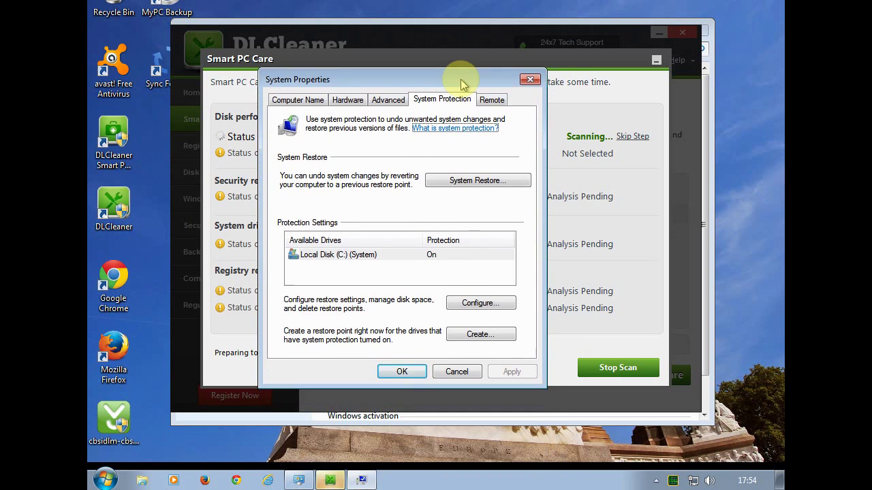
pyautogui.click(465, 185)
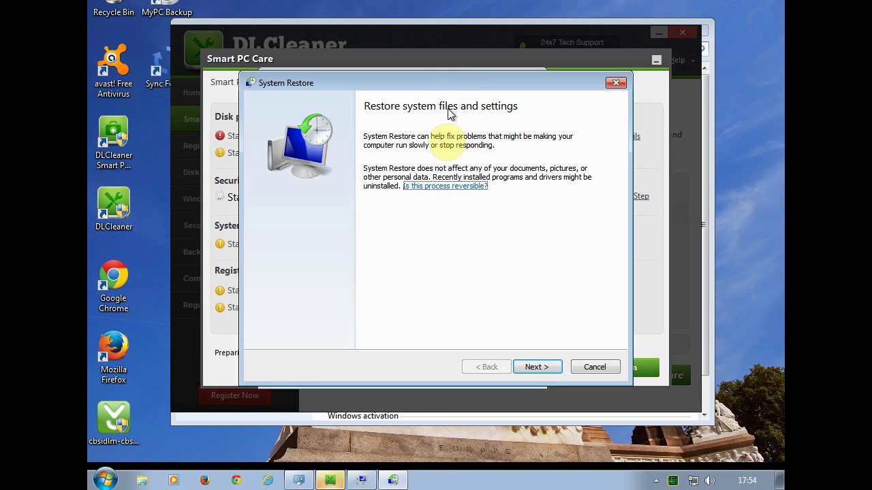
pyautogui.click(543, 369)
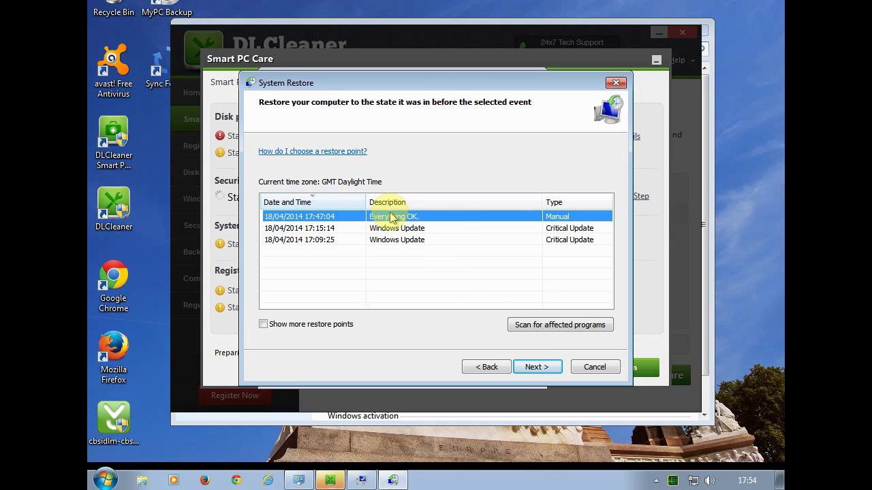
pyautogui.click(263, 325)
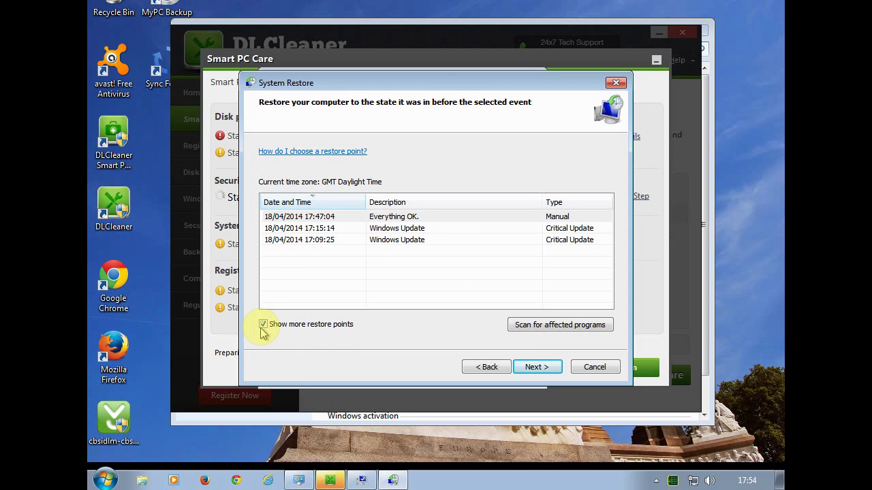
pyautogui.click(263, 324)
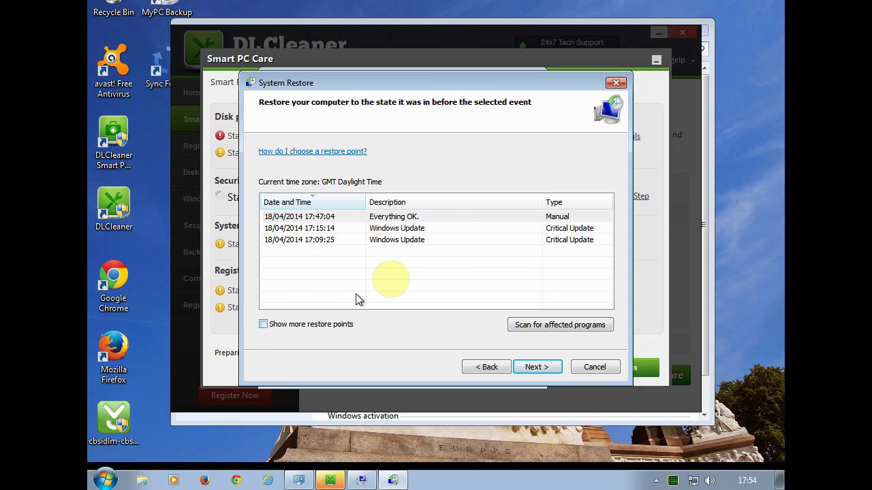
pyautogui.click(409, 218)
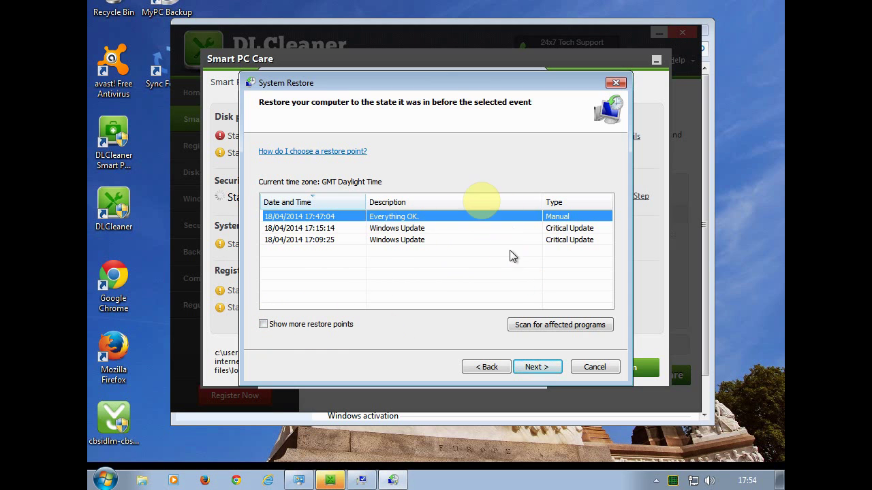
# - Scan for programs affected by the "Everything OK." restore point, review the list, and close it
pyautogui.click(555, 327)
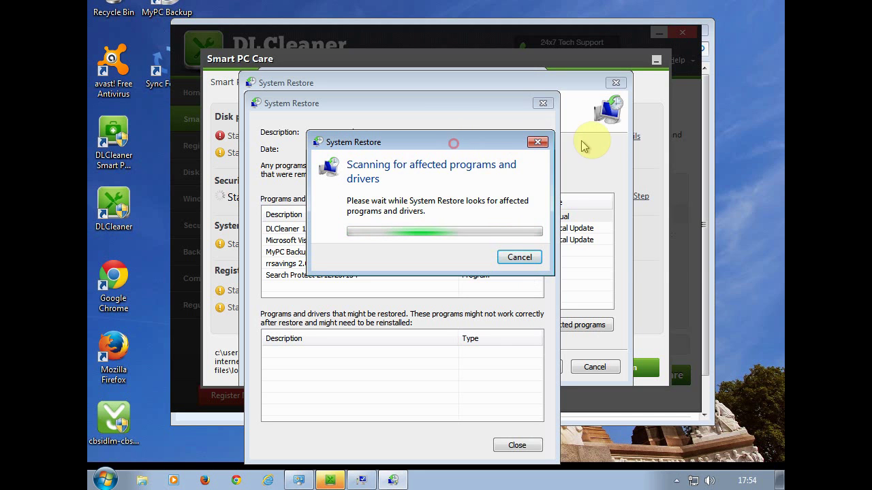
pyautogui.moveTo(454, 145); pyautogui.dragTo(607, 92)
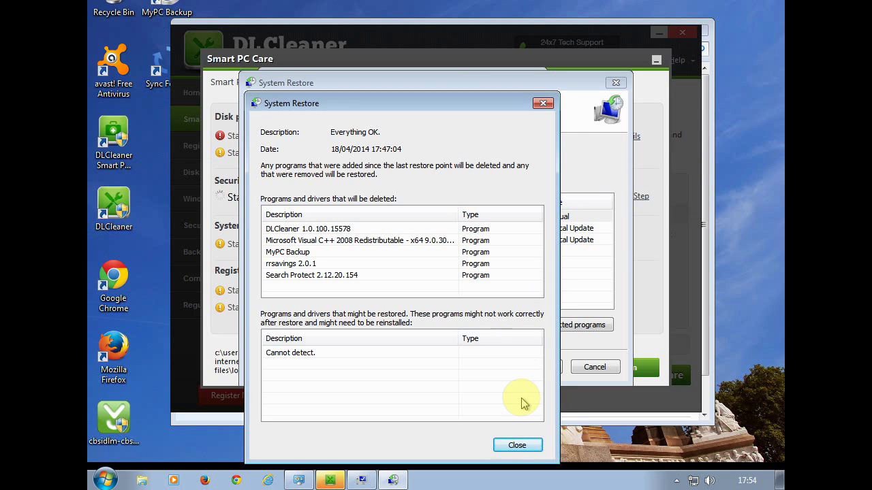
pyautogui.click(512, 446)
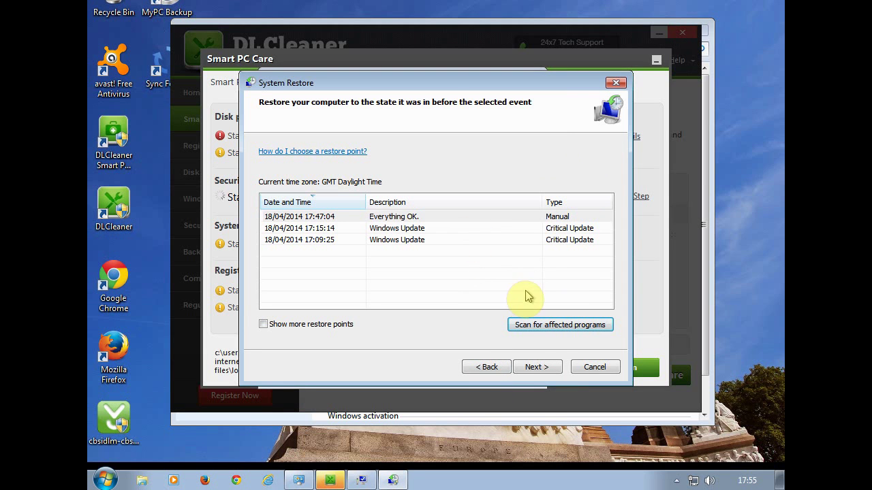
# - Restore the computer to the "Everything OK." restore point, let it restart, and dismiss the completion message
pyautogui.click(537, 371)
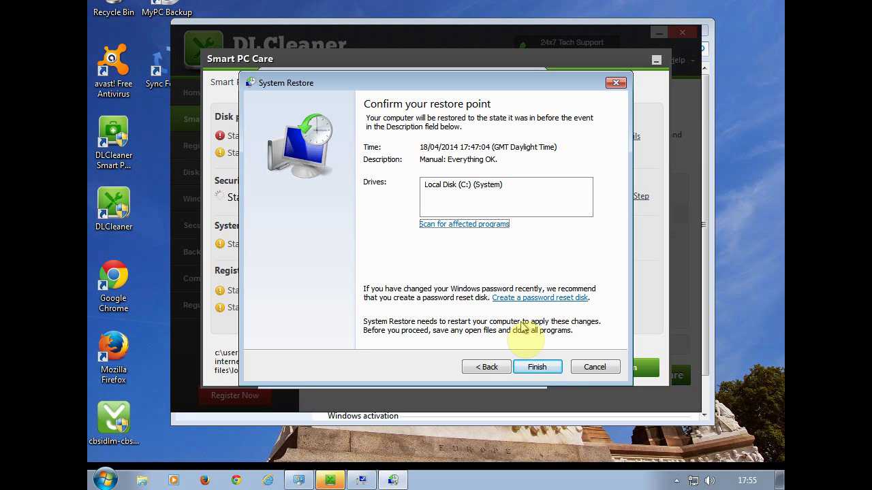
pyautogui.click(536, 367)
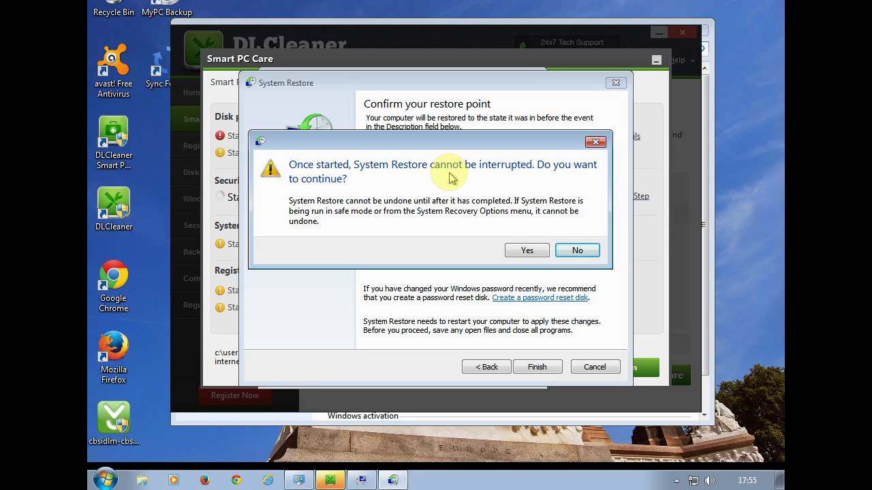
pyautogui.click(524, 251)
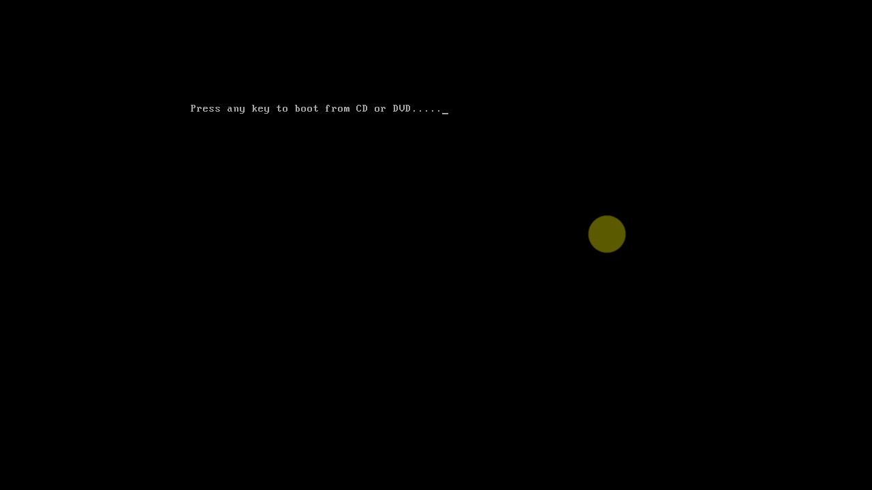
pyautogui.press('Return')
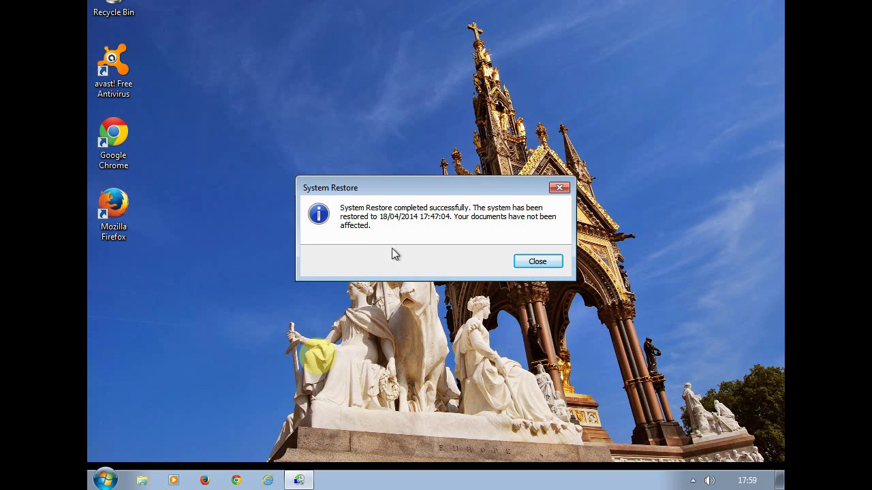
pyautogui.click(549, 265)
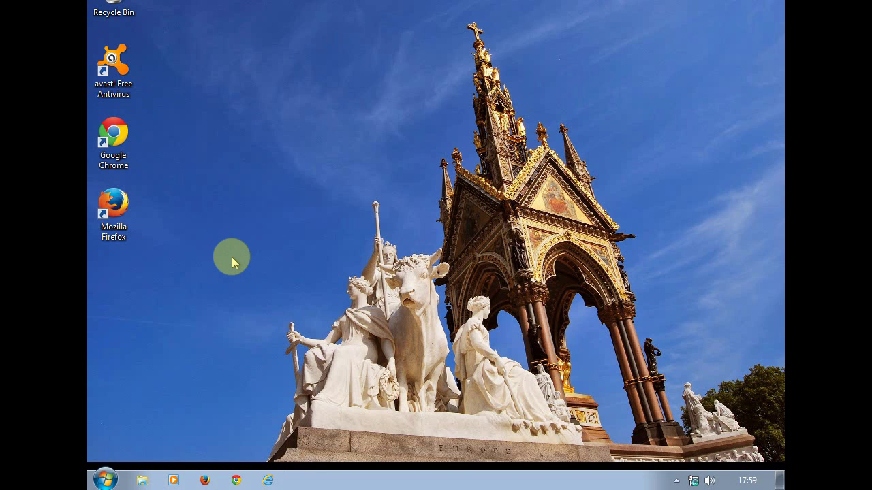
# - Open Mozilla Firefox and continue past the RrSavings add-on request without allowing its installation
pyautogui.doubleClick(116, 215)
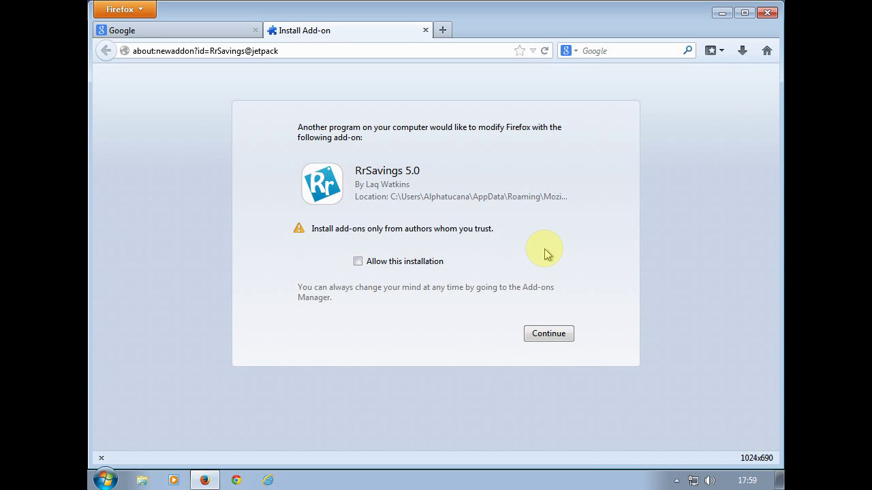
pyautogui.click(549, 335)
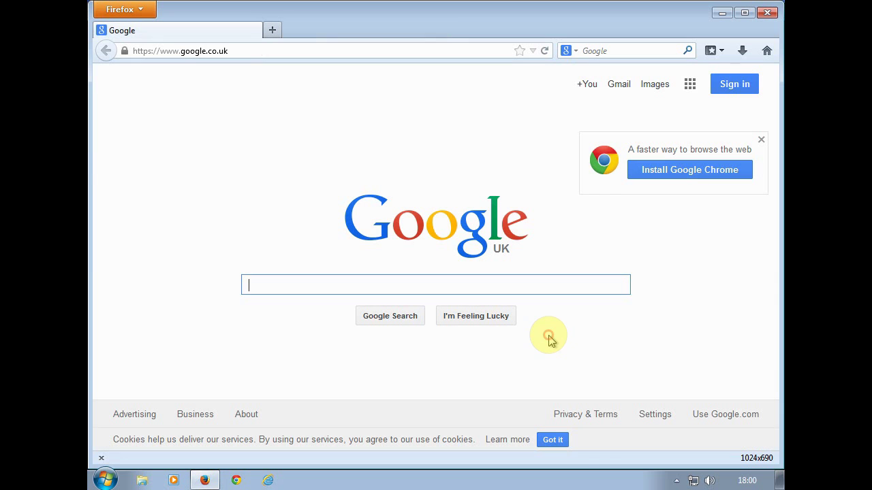
pyautogui.click(408, 292)
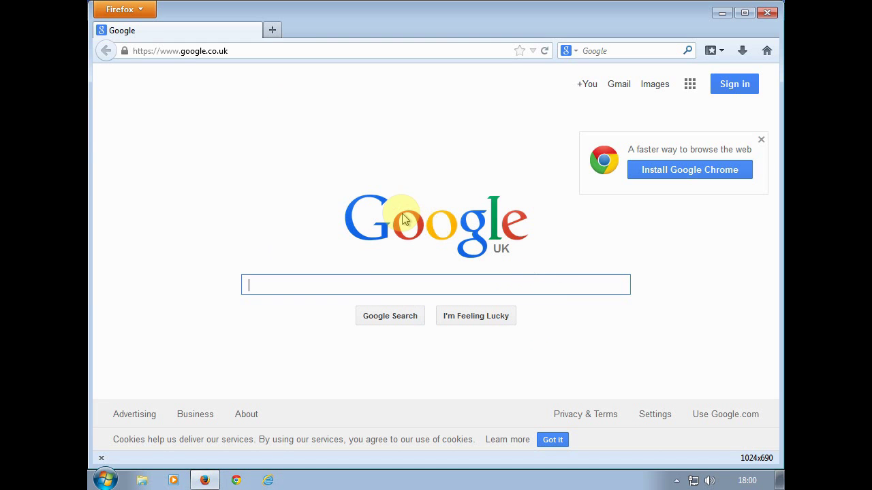
# - Review the installed programs in Control Panel's Programs and Features, and close the window
pyautogui.click(106, 480)
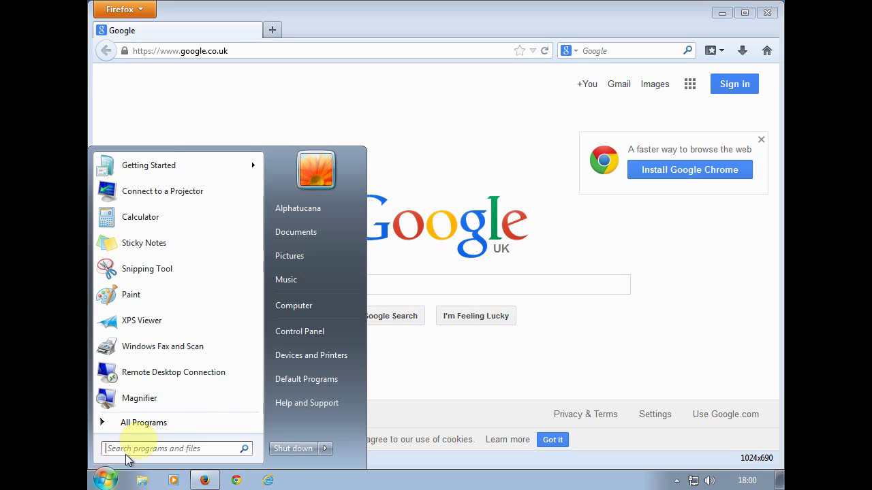
pyautogui.click(290, 334)
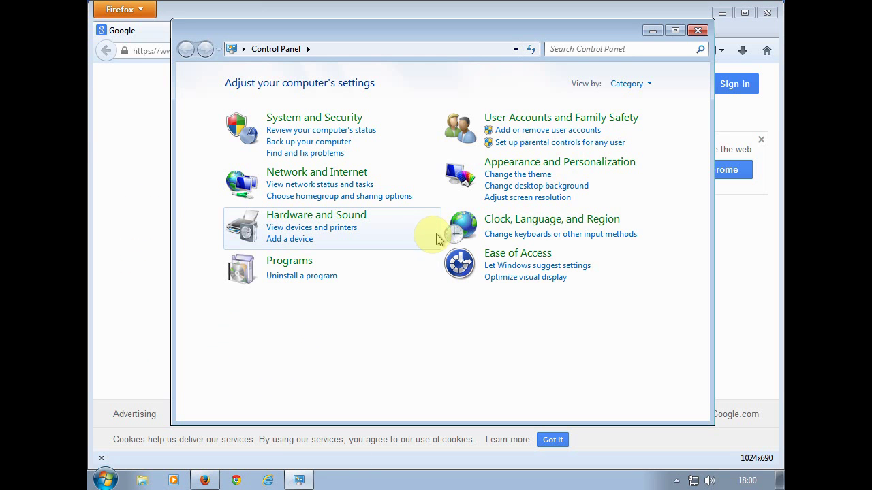
pyautogui.click(301, 276)
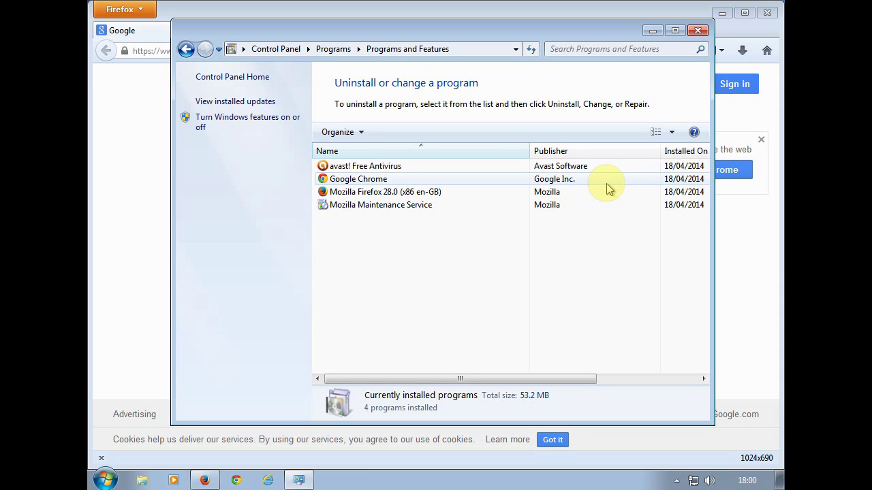
pyautogui.click(698, 30)
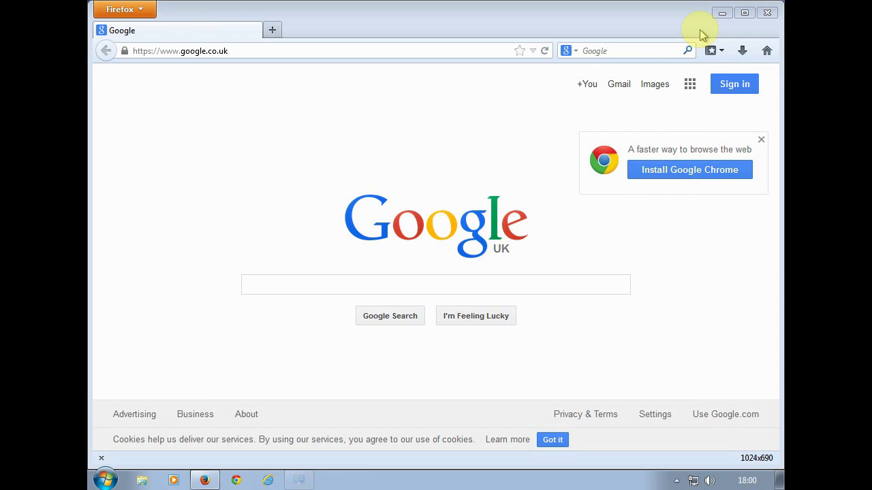
# - Remove the RrSavings extension through Firefox's Add-ons Manager, and close the browser
pyautogui.click(427, 149)
pyautogui.press('alt')
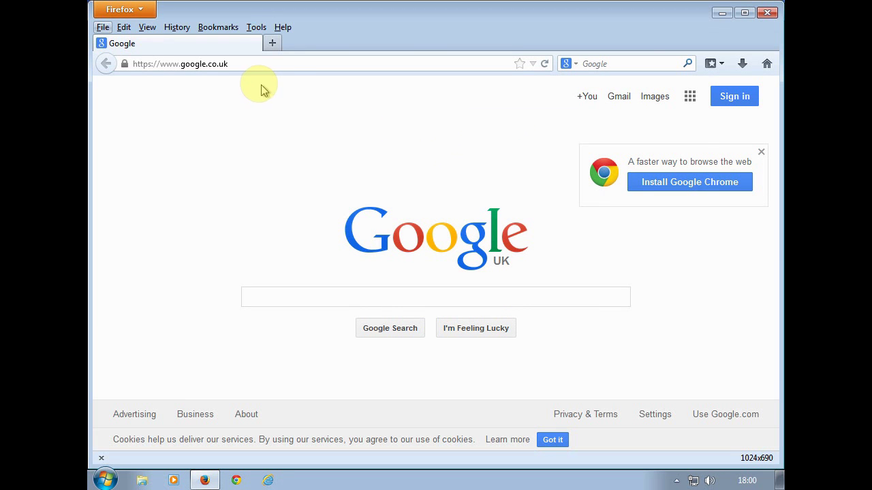
pyautogui.click(257, 28)
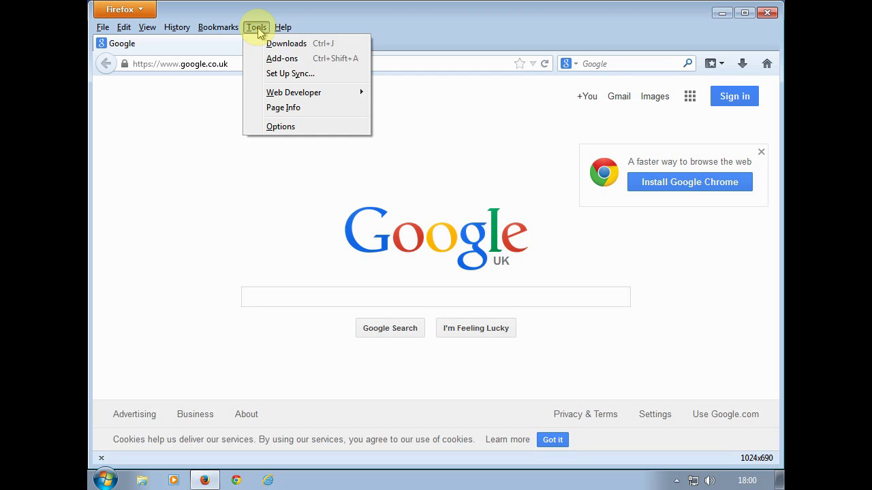
pyautogui.click(281, 59)
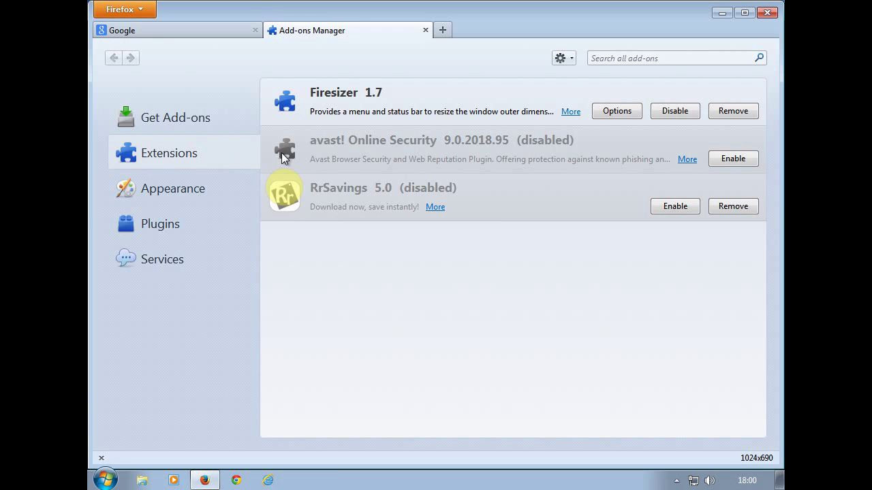
pyautogui.click(733, 206)
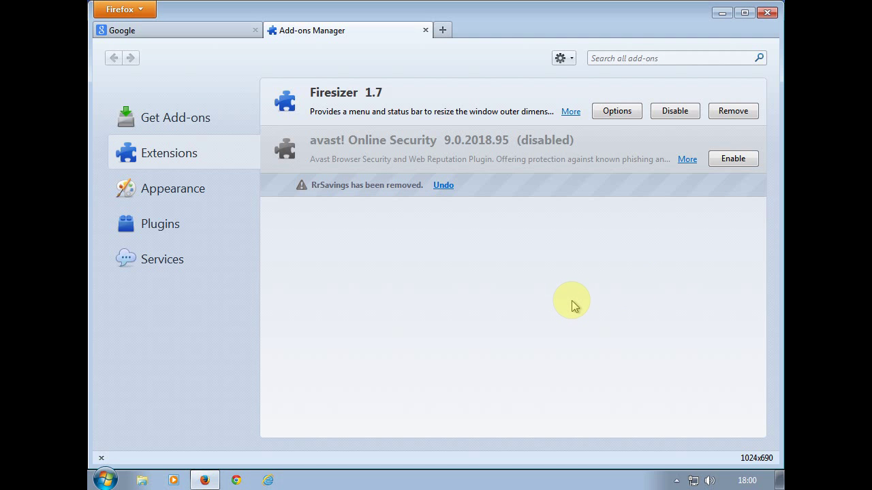
pyautogui.click(425, 30)
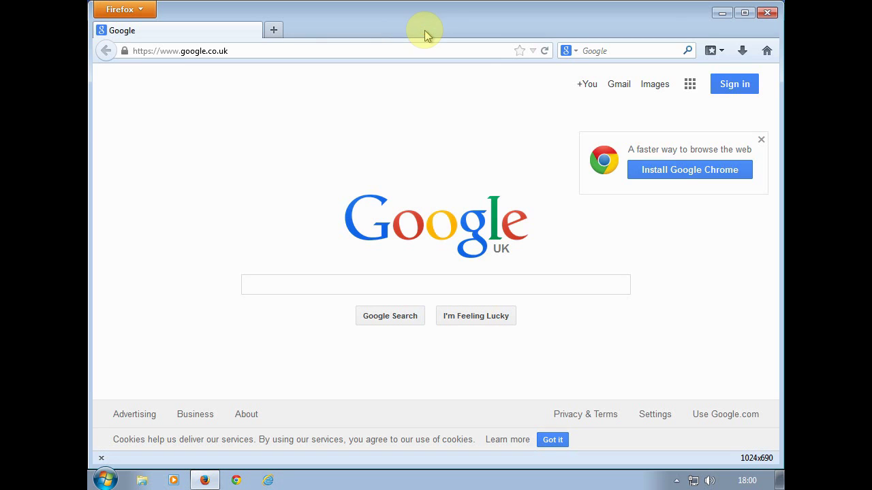
pyautogui.click(768, 14)
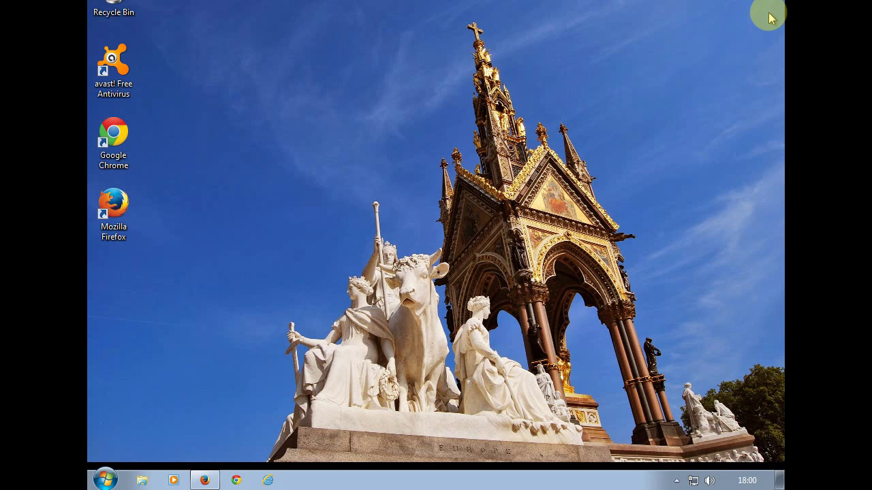
# - Open Google Chrome and remove the RrSavings extension from its Extensions page
pyautogui.click(239, 480)
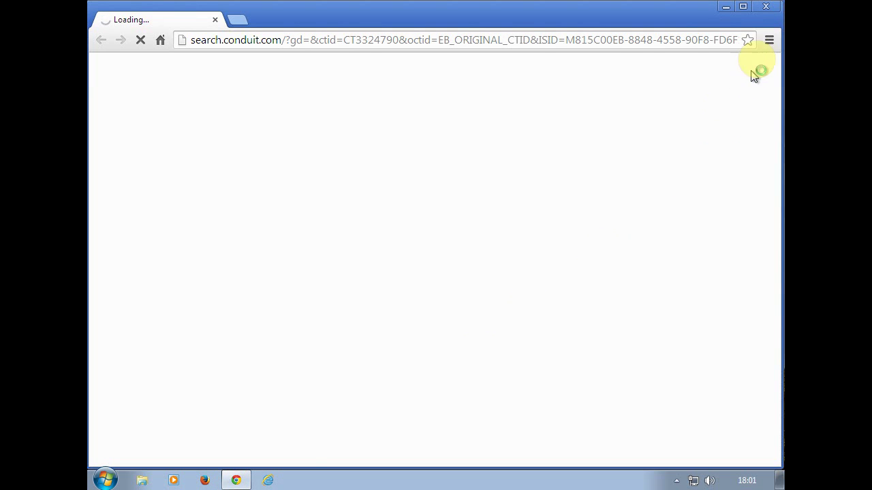
pyautogui.click(769, 42)
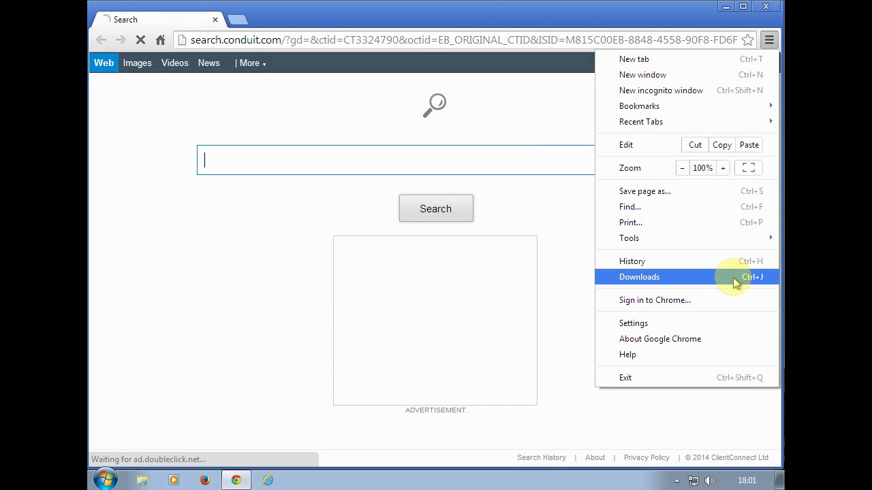
pyautogui.moveTo(661, 245)
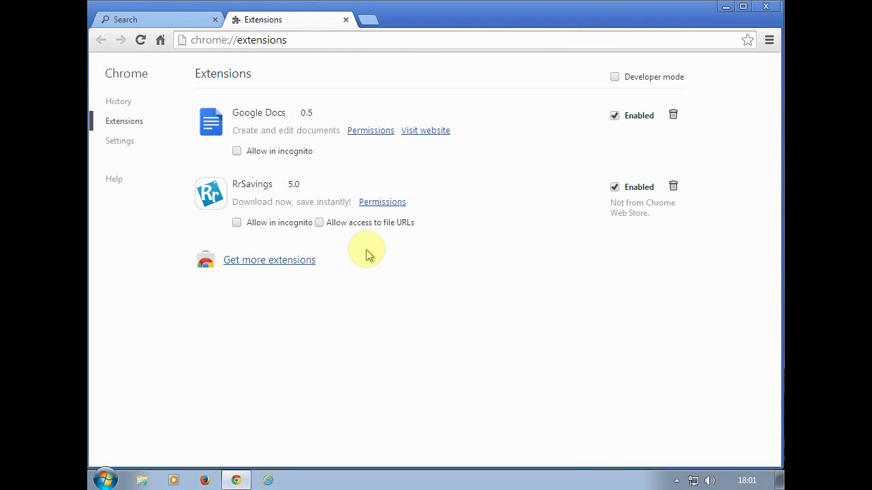
pyautogui.click(673, 188)
pyautogui.click(453, 164)
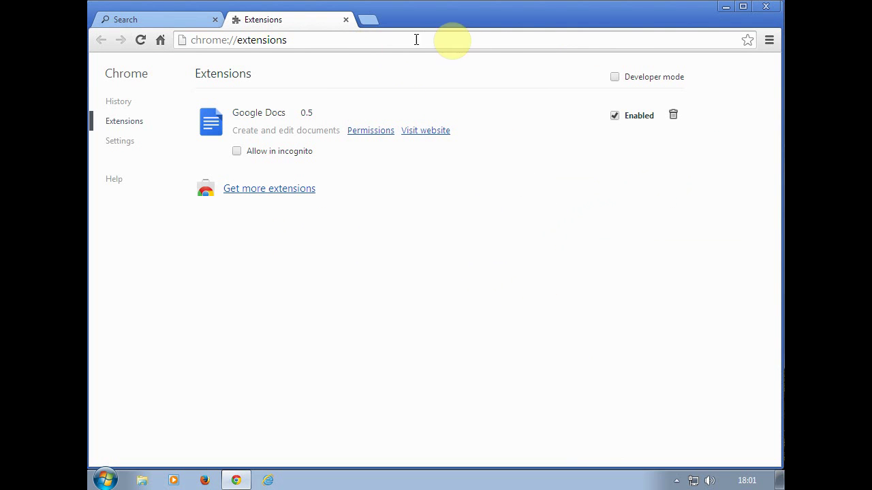
pyautogui.click(769, 39)
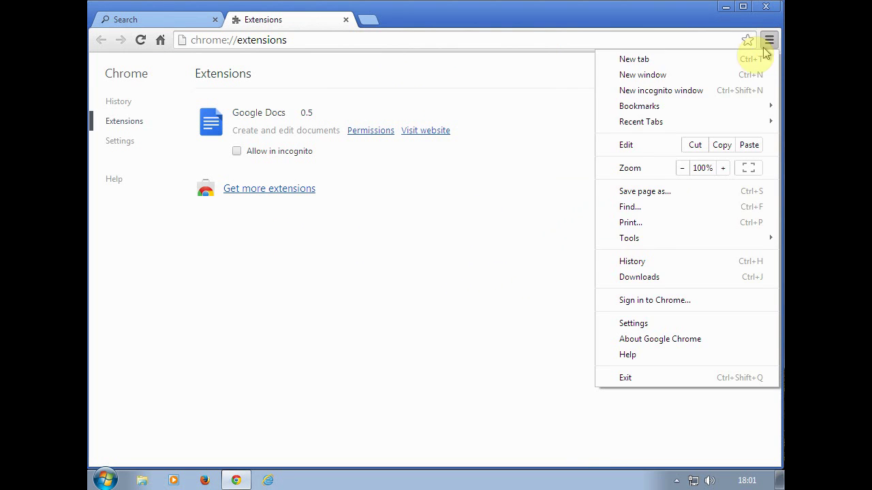
pyautogui.click(634, 324)
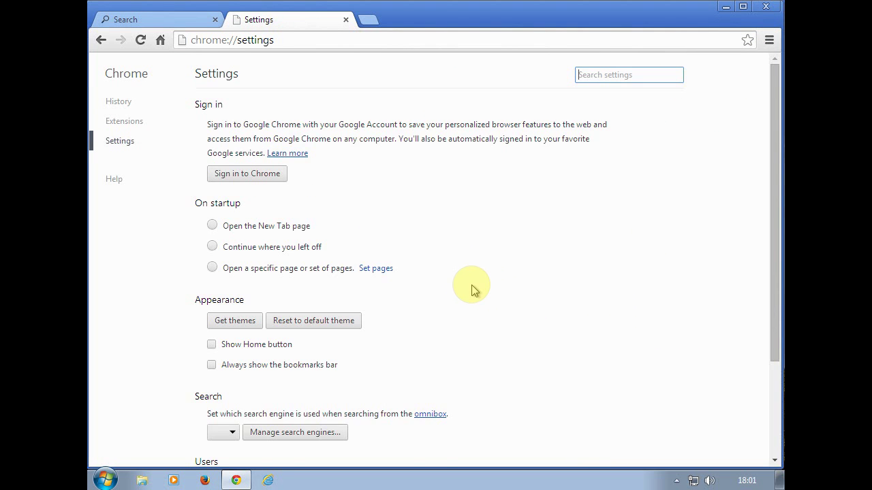
pyautogui.click(376, 270)
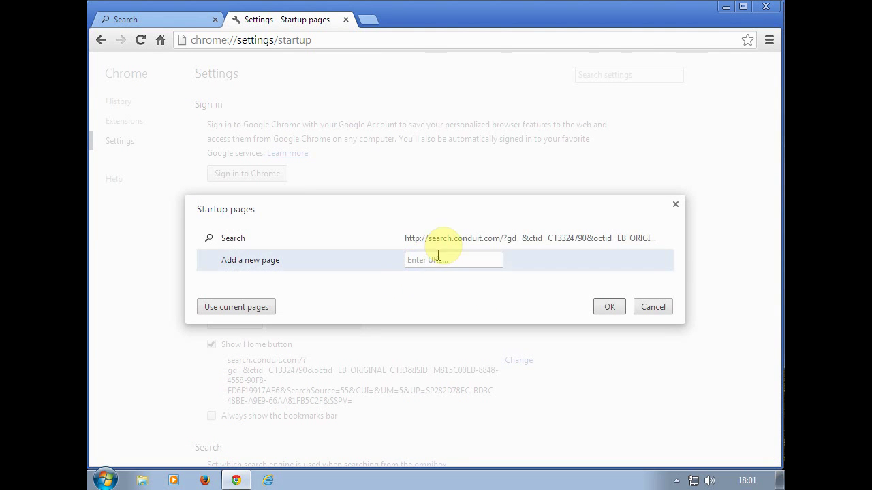
pyautogui.click(664, 238)
pyautogui.click(484, 238)
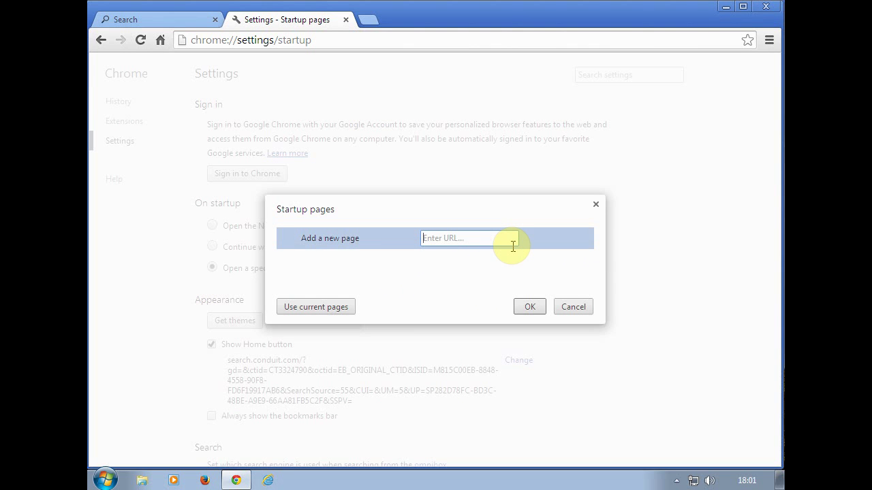
pyautogui.write('h')
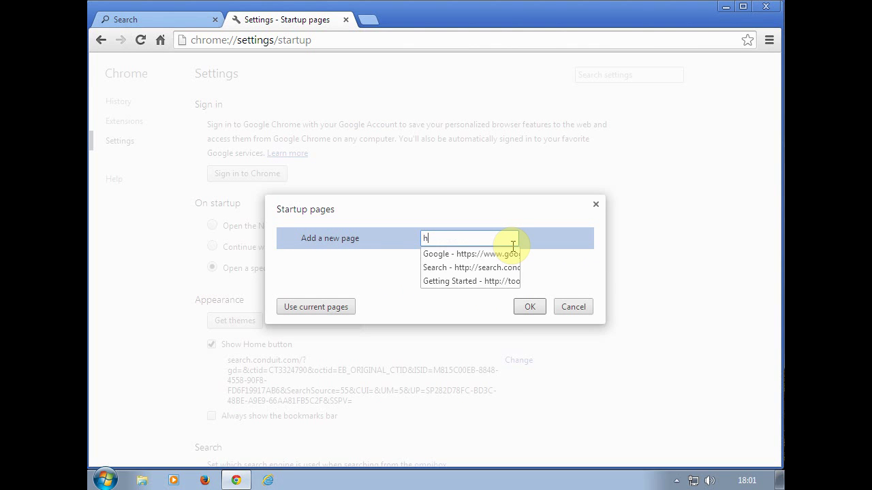
pyautogui.write('ttps')
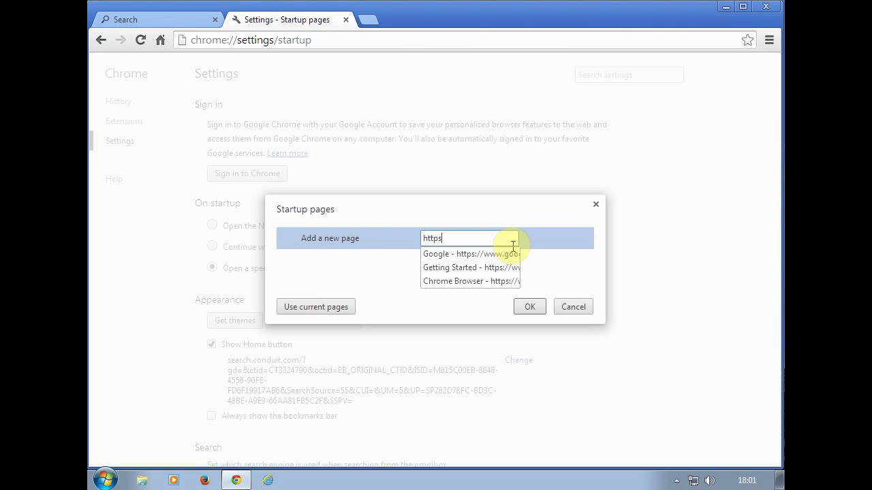
pyautogui.click(504, 255)
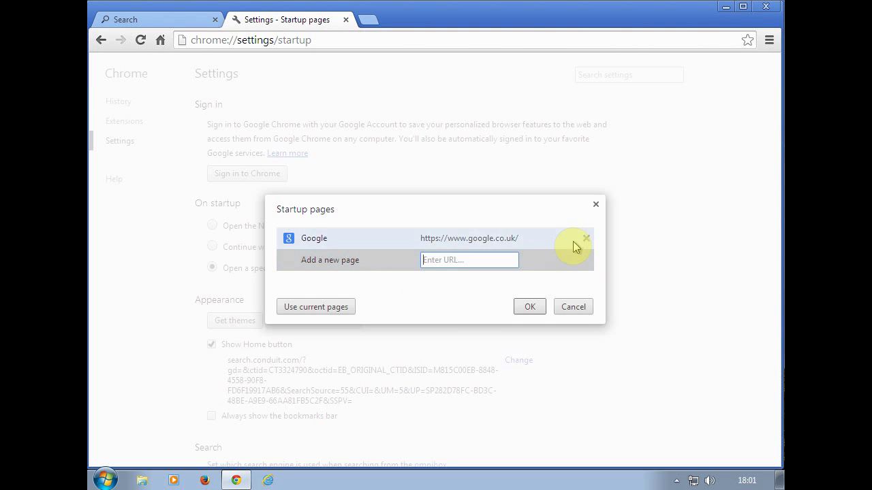
pyautogui.click(530, 307)
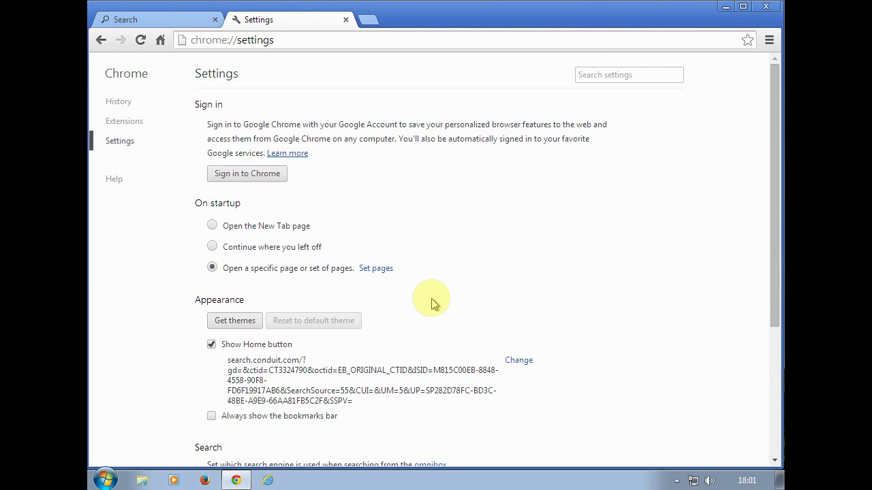
pyautogui.scroll(-1, 434, 304)
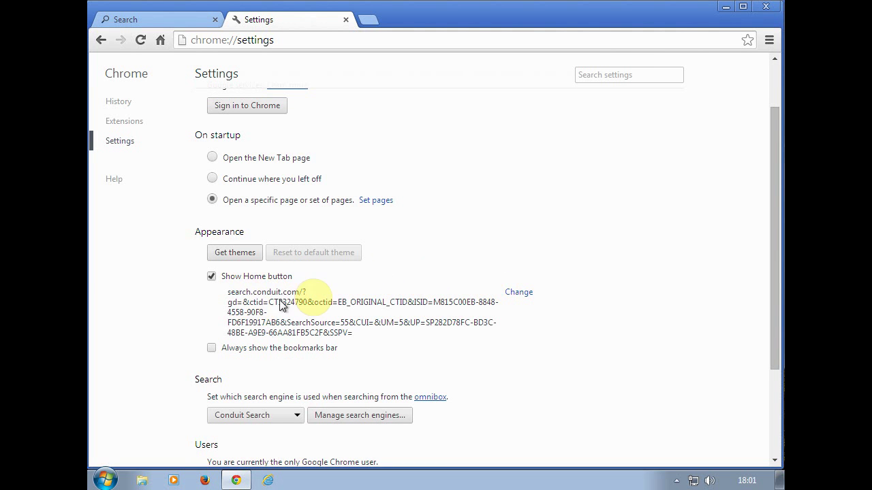
pyautogui.click(519, 293)
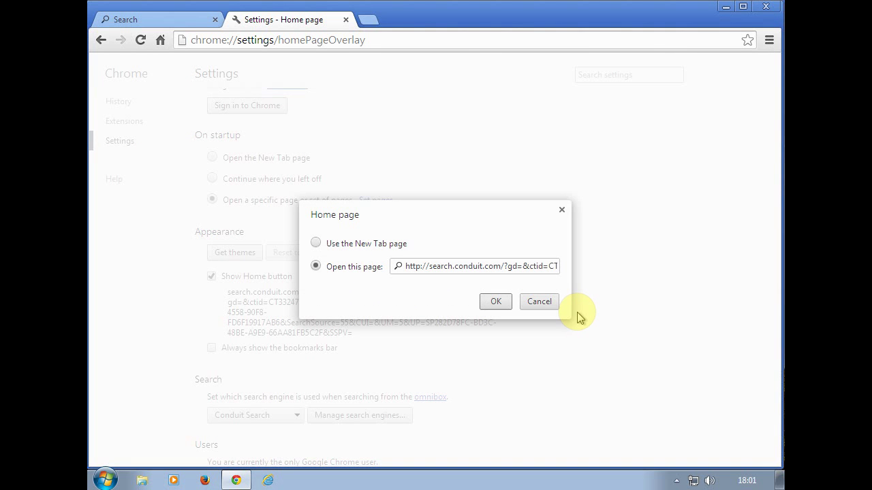
pyautogui.click(495, 268)
pyautogui.hotkey('ctrl', 'a')
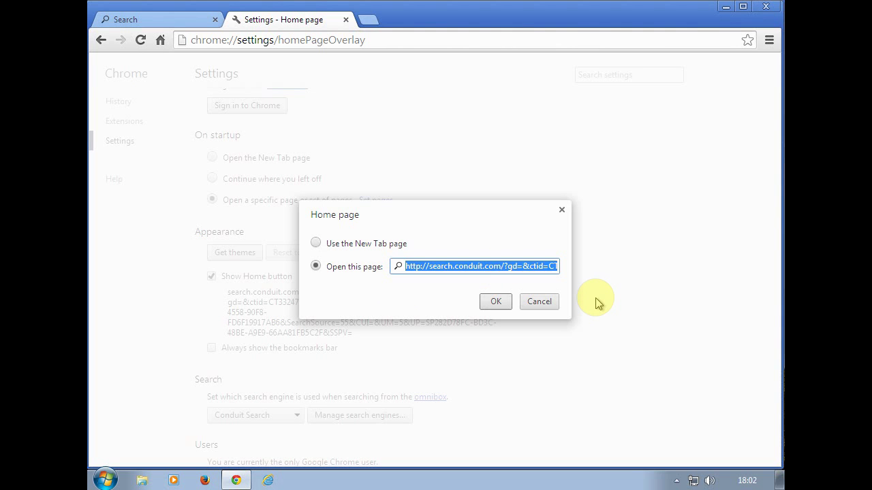
pyautogui.press('BackSpace')
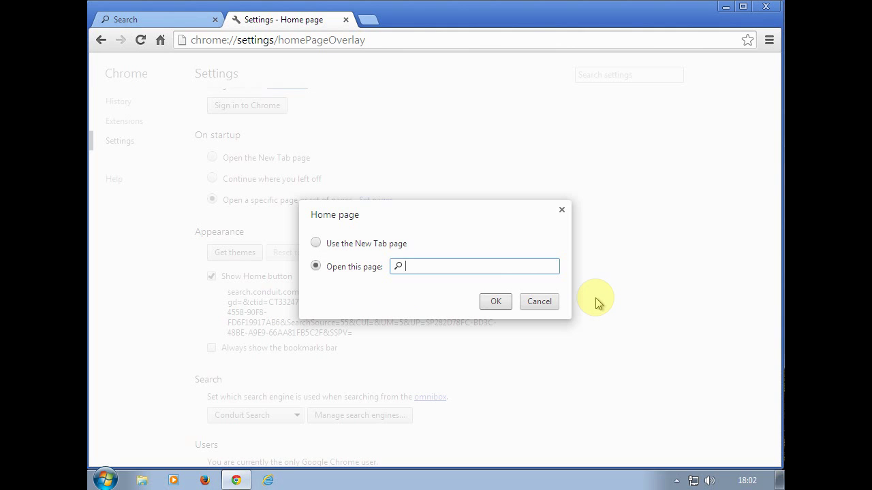
pyautogui.write('http')
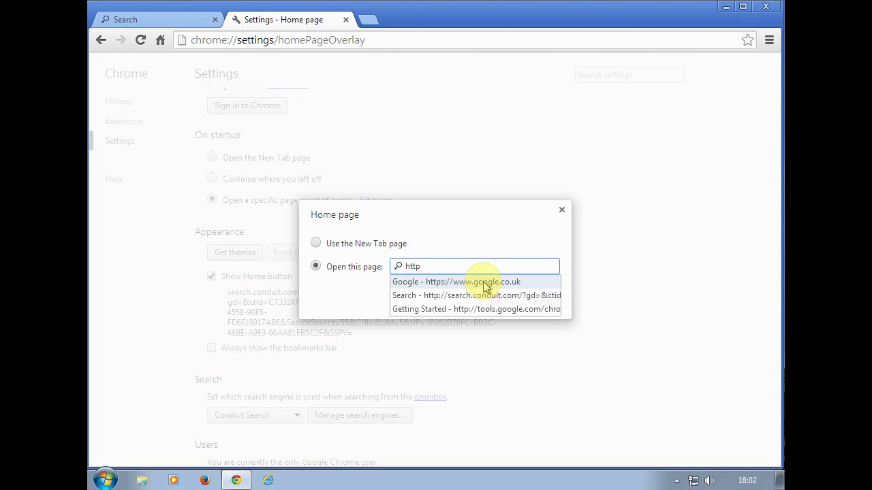
pyautogui.click(485, 282)
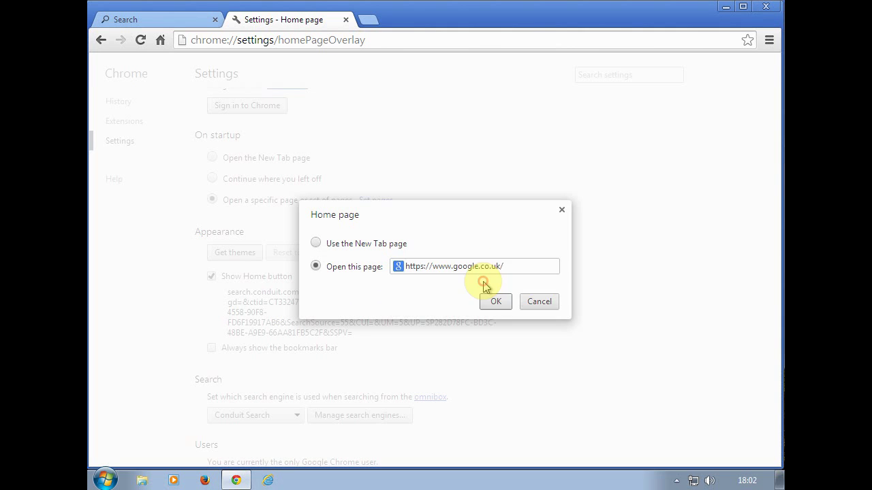
pyautogui.click(496, 301)
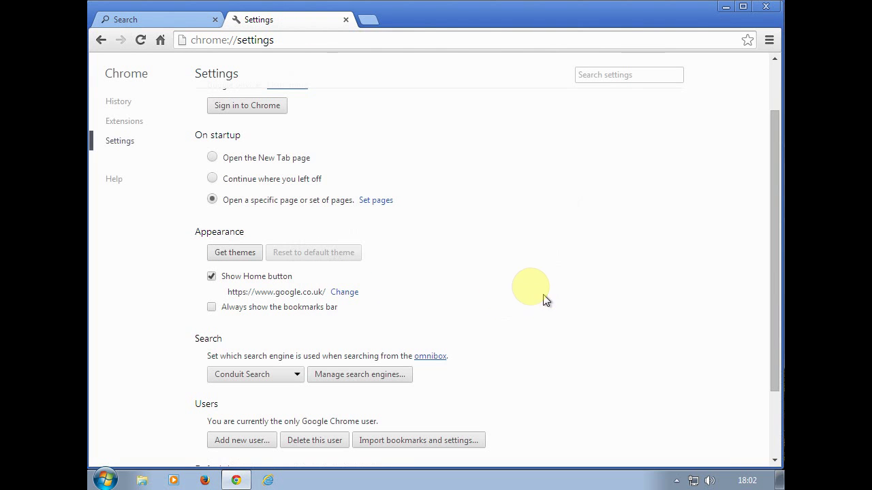
# - Make Google the default search engine in Chrome and delete Conduit Search from the list of search engines
pyautogui.click(368, 379)
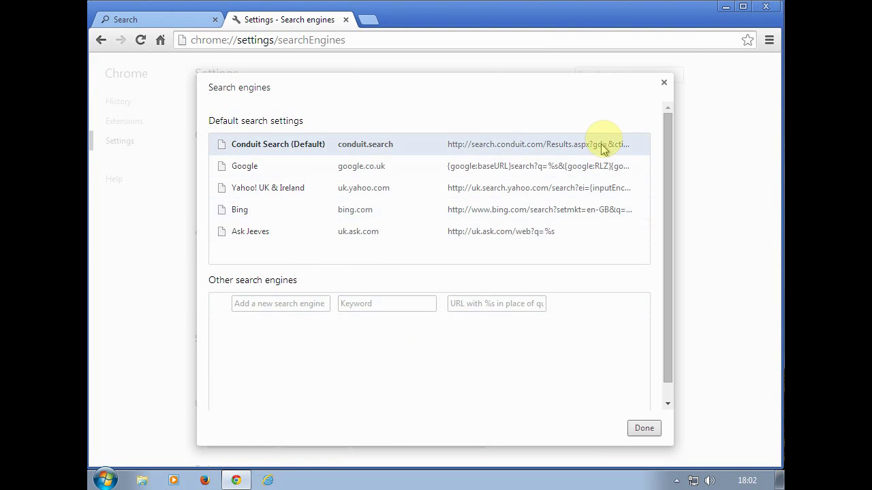
pyautogui.moveTo(540, 164)
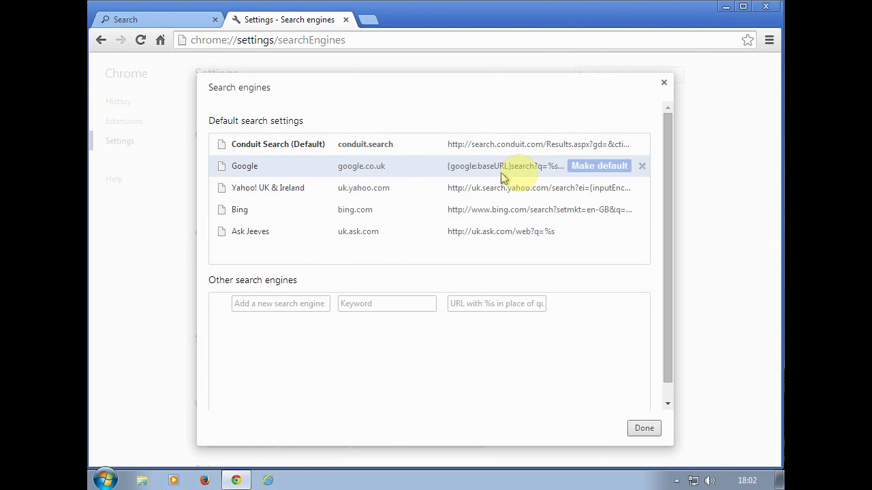
pyautogui.click(586, 169)
pyautogui.moveTo(585, 146)
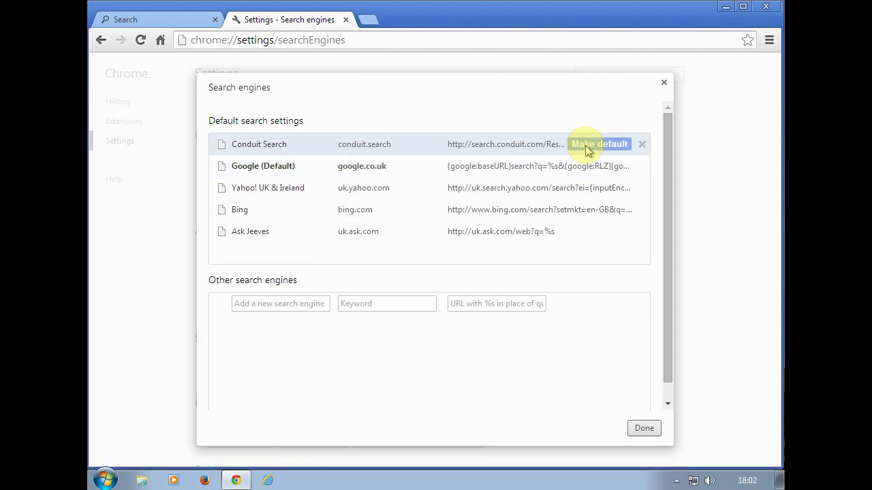
pyautogui.click(644, 143)
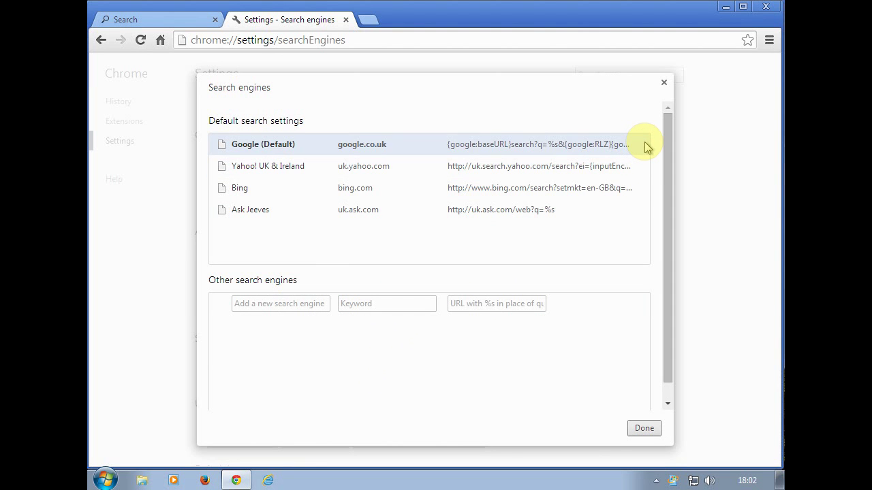
pyautogui.click(643, 428)
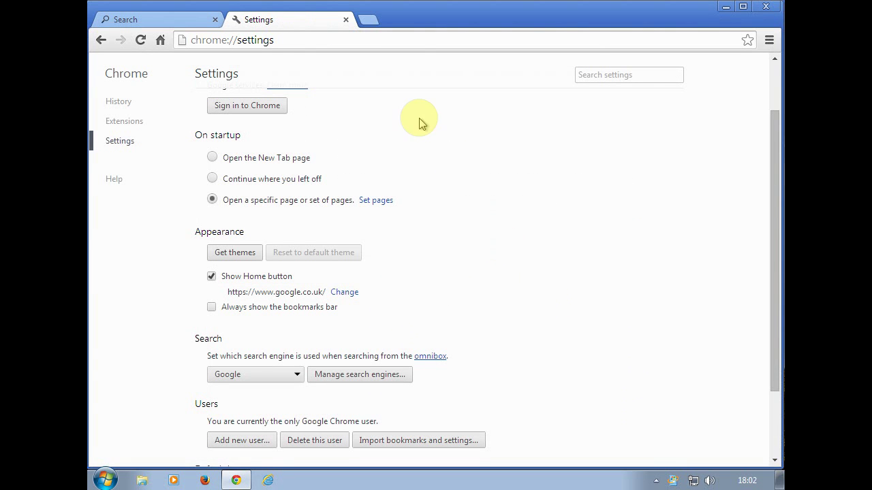
# - Close Chrome's settings, check the home page in Chrome and the start page in Mozilla Firefox, and close each browser
pyautogui.click(346, 20)
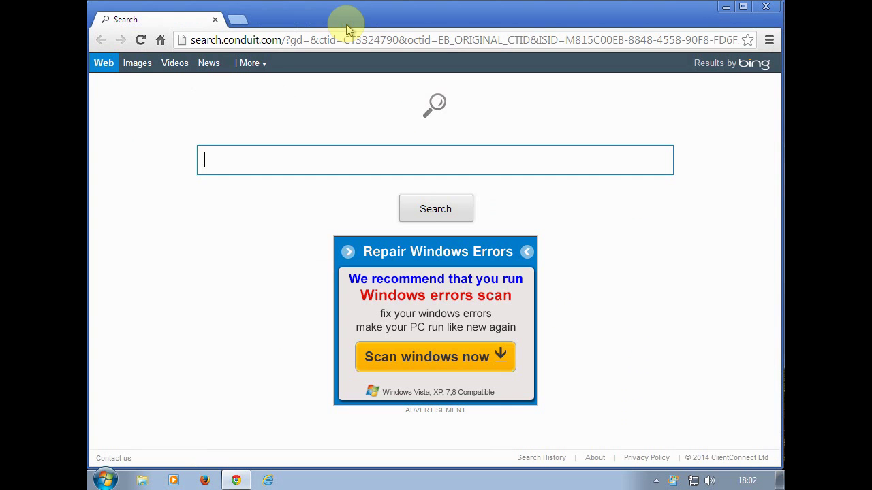
pyautogui.click(161, 41)
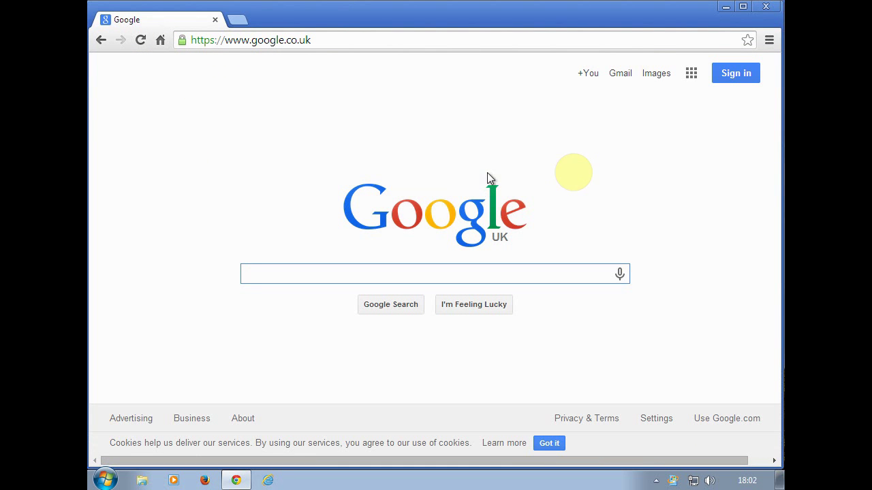
pyautogui.click(766, 6)
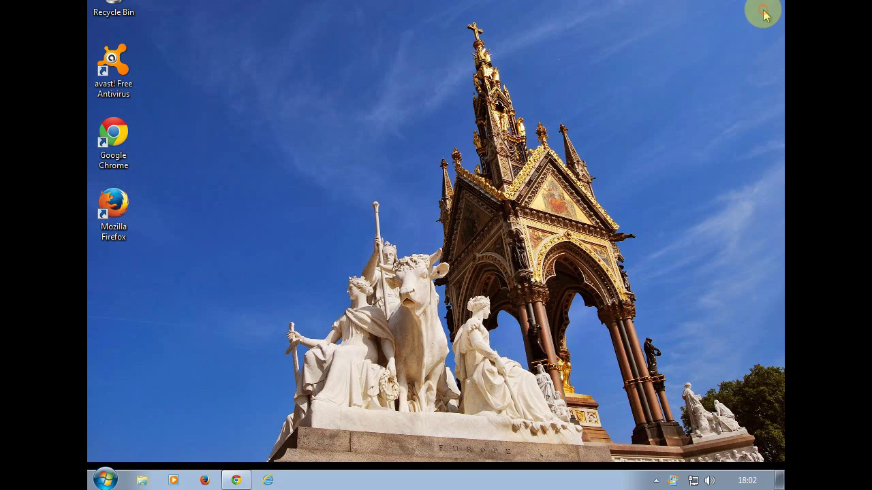
pyautogui.click(204, 481)
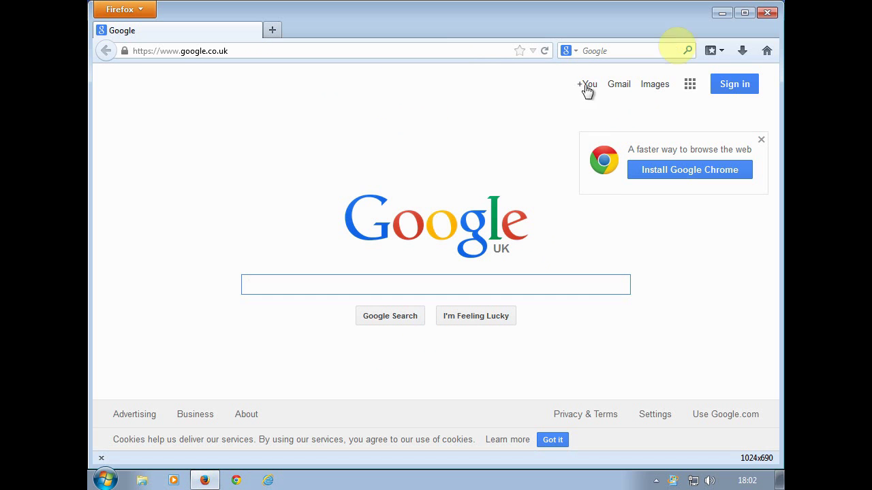
pyautogui.click(768, 13)
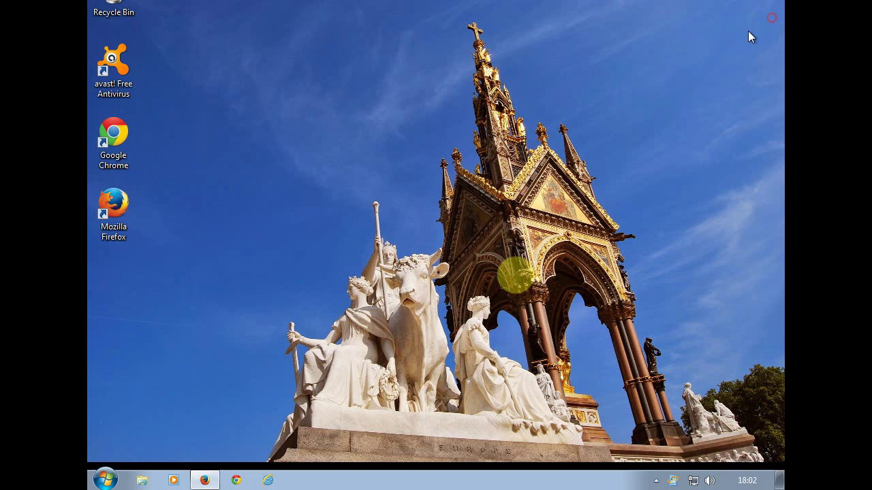
# - Open Internet Explorer, review its add-ons and search providers, and prevent programs from suggesting changes to the default search provider
pyautogui.click(270, 480)
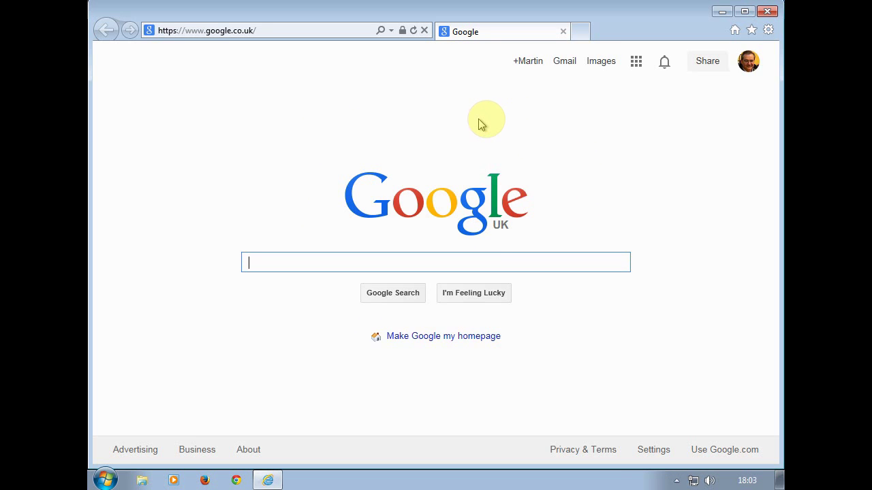
pyautogui.click(768, 31)
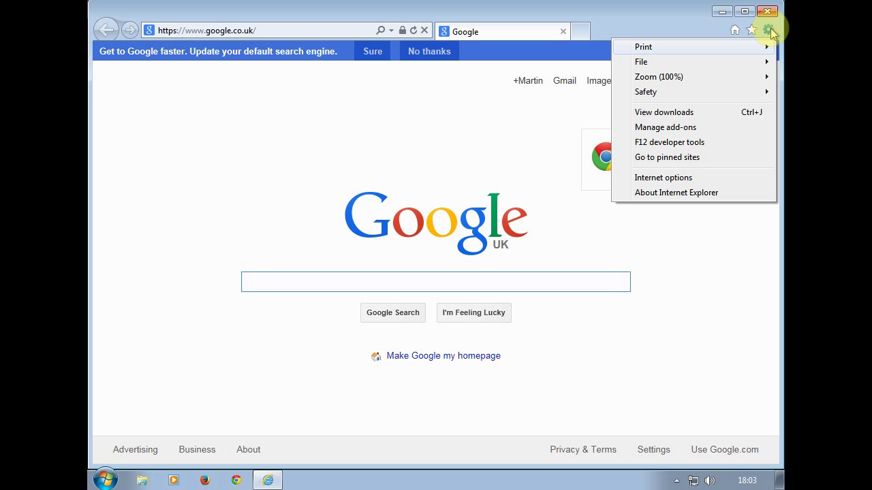
pyautogui.click(667, 127)
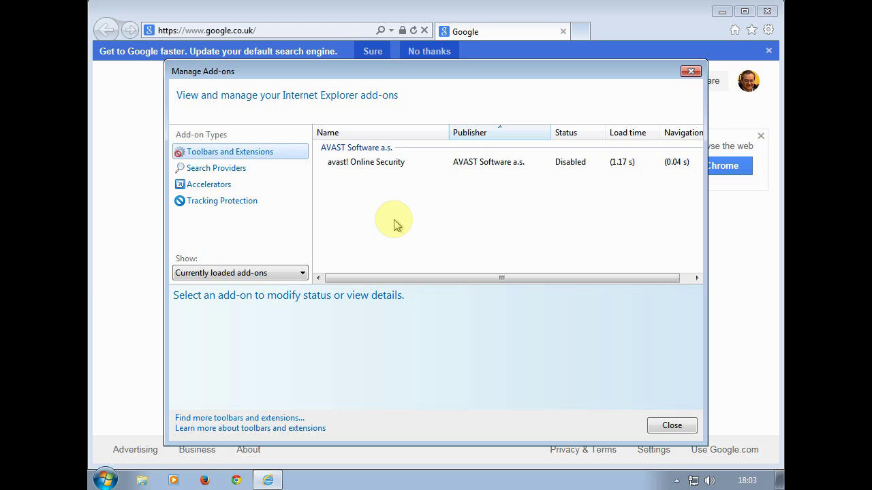
pyautogui.click(244, 168)
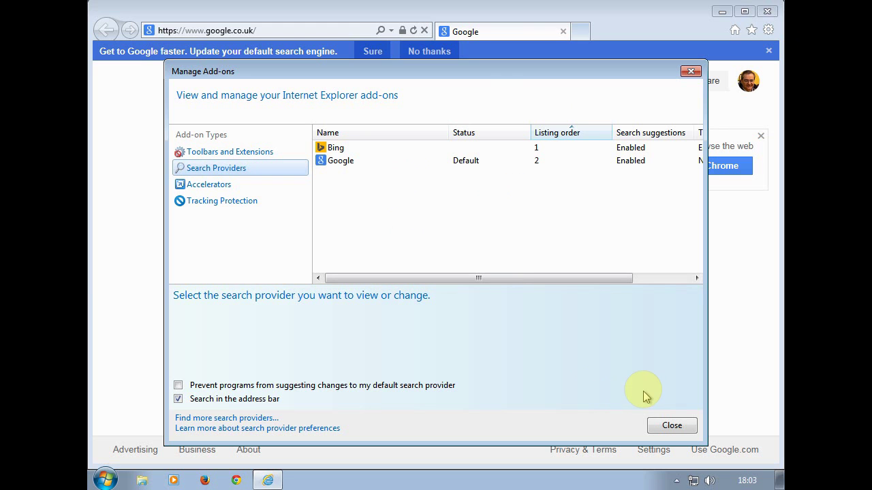
pyautogui.click(178, 385)
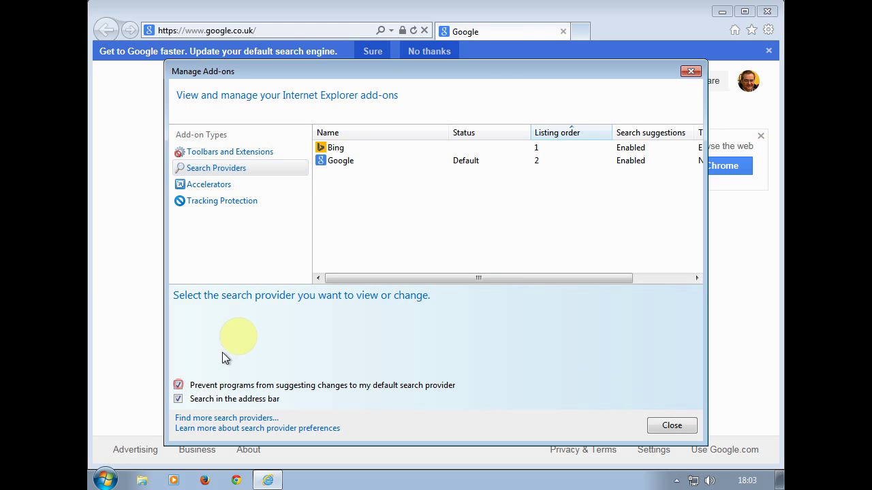
pyautogui.click(671, 426)
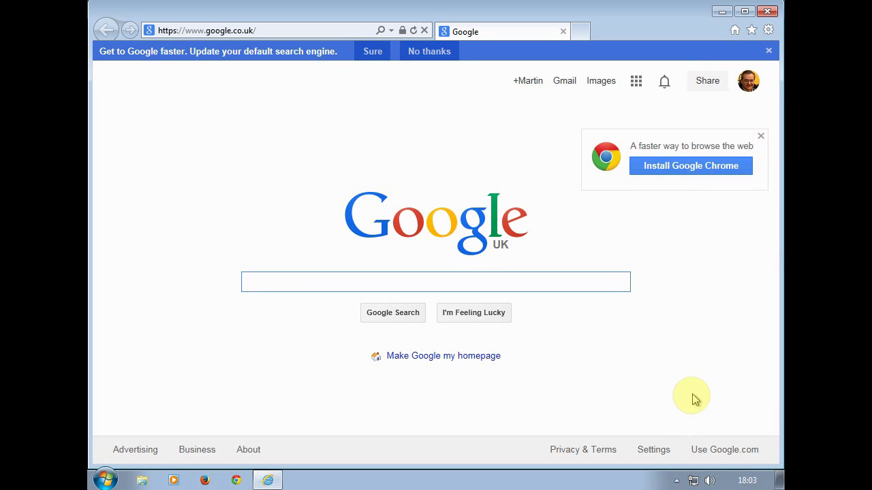
# - Check the home page in Internet Explorer's Internet Options without changing it, and close the browser
pyautogui.click(768, 30)
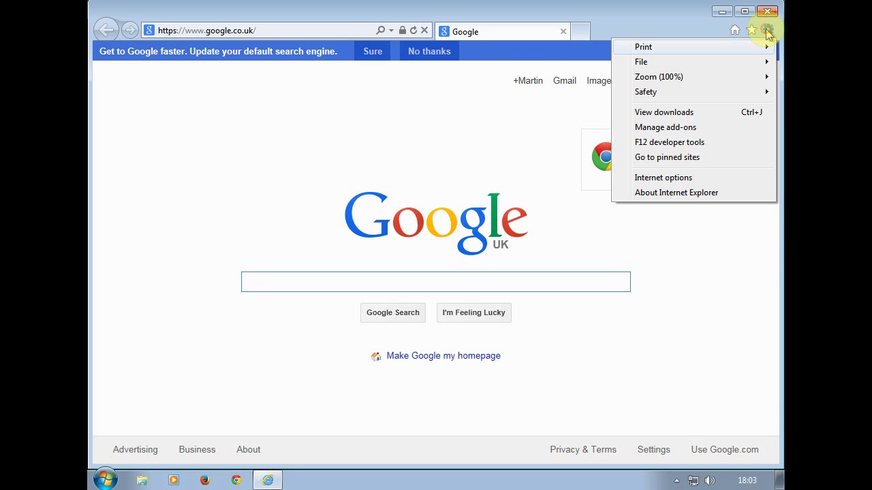
pyautogui.click(664, 177)
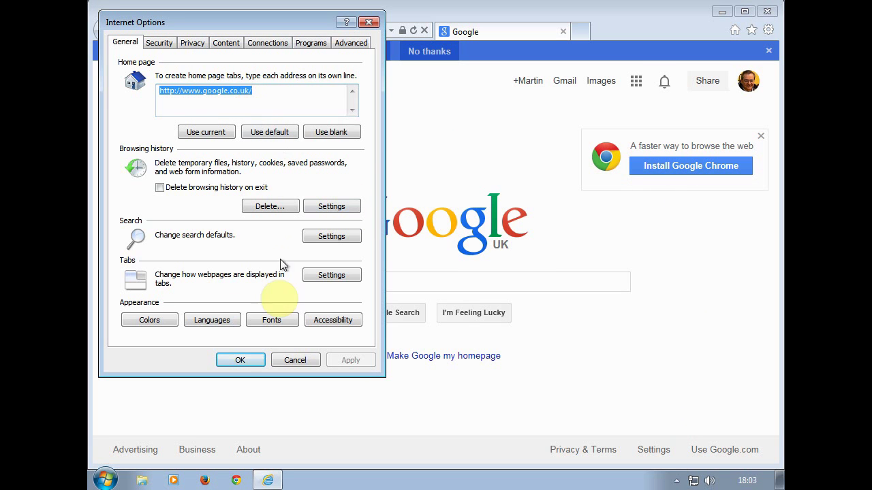
pyautogui.click(295, 359)
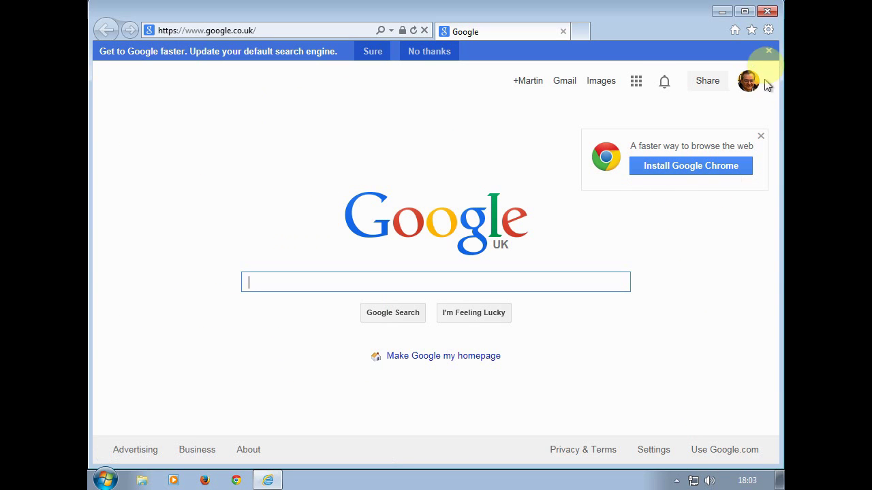
pyautogui.click(766, 11)
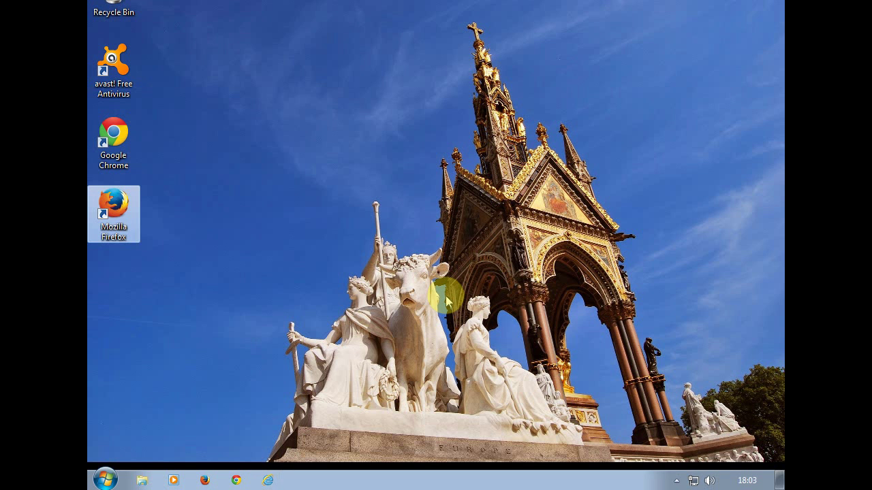
# - Open the system protection settings through Control Panel's System and Security category and start System Restore
pyautogui.click(418, 251)
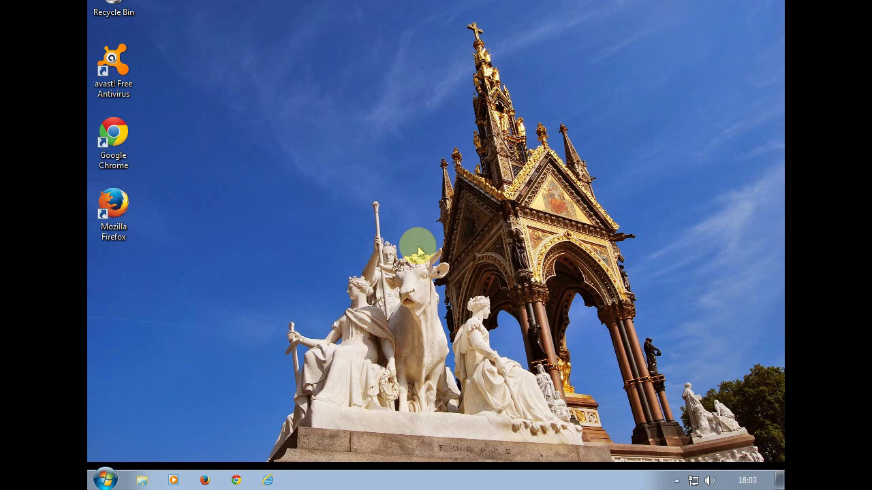
pyautogui.click(106, 479)
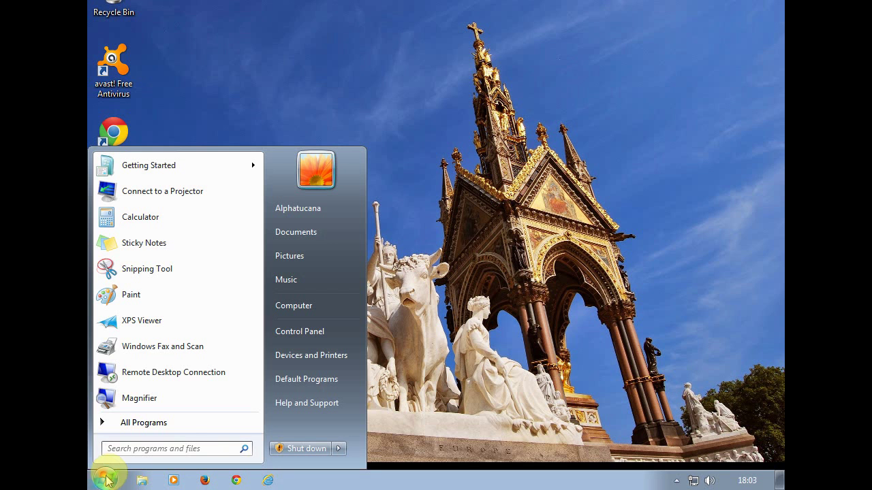
pyautogui.click(298, 331)
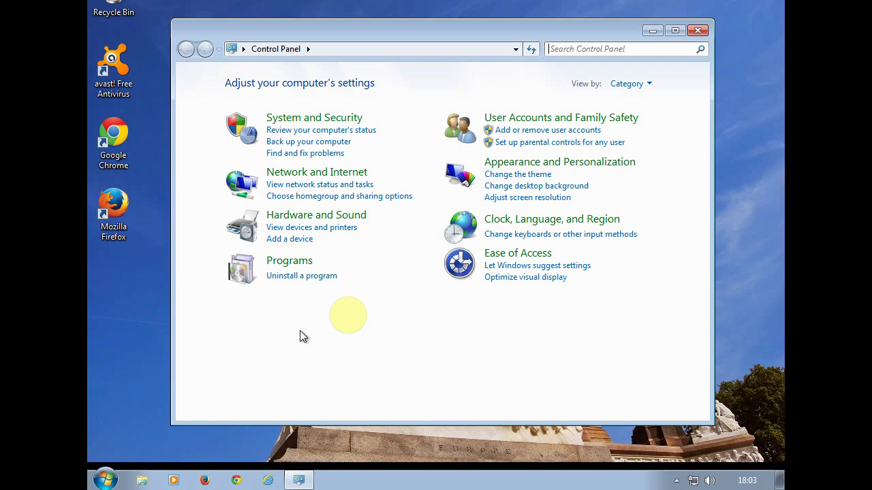
pyautogui.click(337, 120)
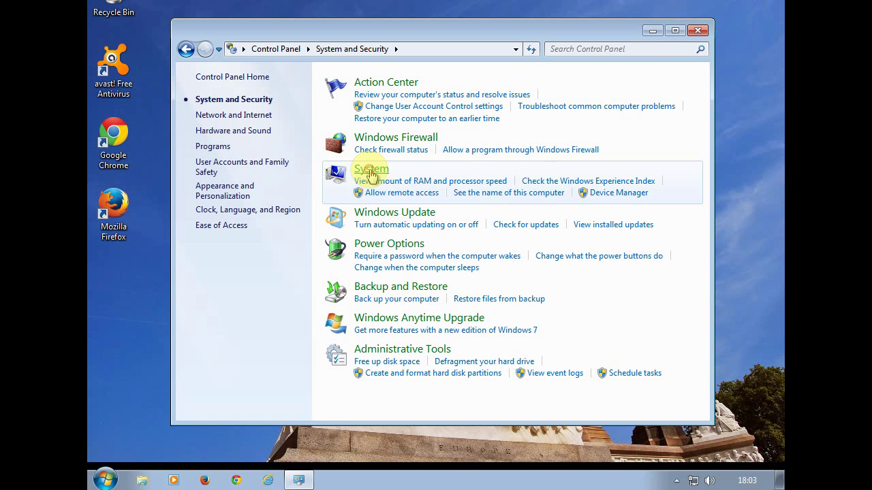
pyautogui.click(371, 174)
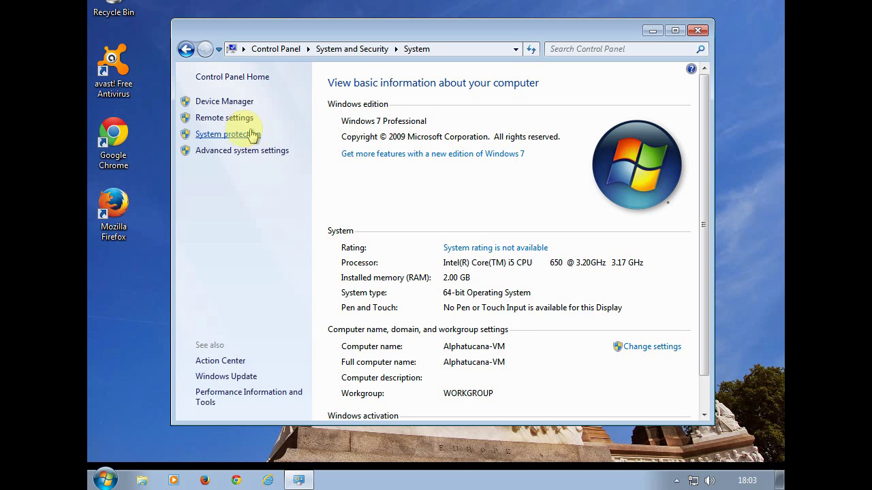
pyautogui.click(241, 134)
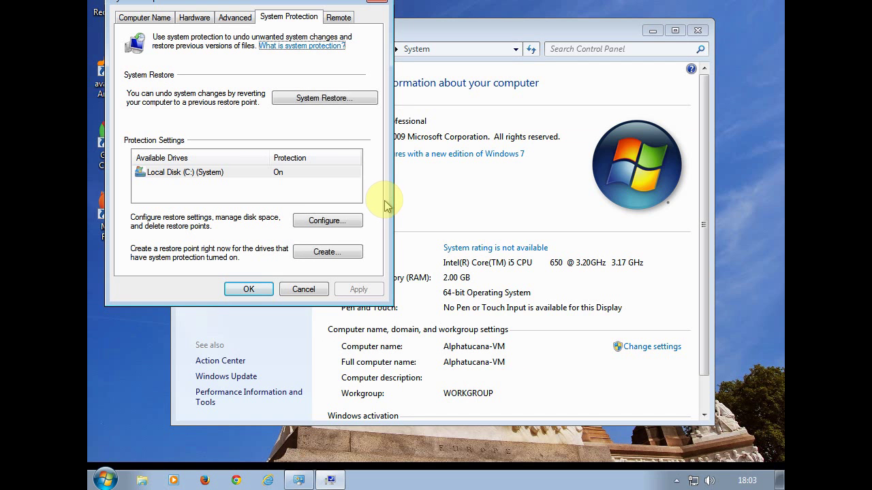
pyautogui.click(343, 104)
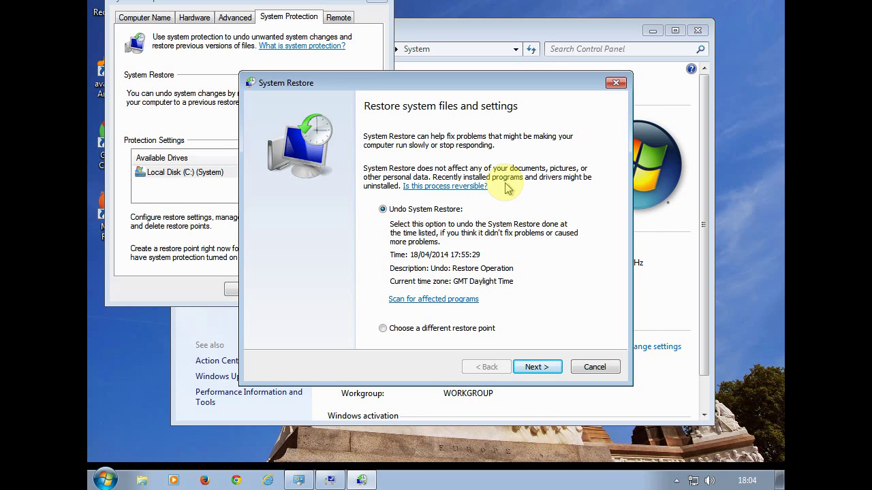
# - Choose a different restore point to view the available ones, cancel System Restore without restoring, and close the system windows
pyautogui.click(383, 329)
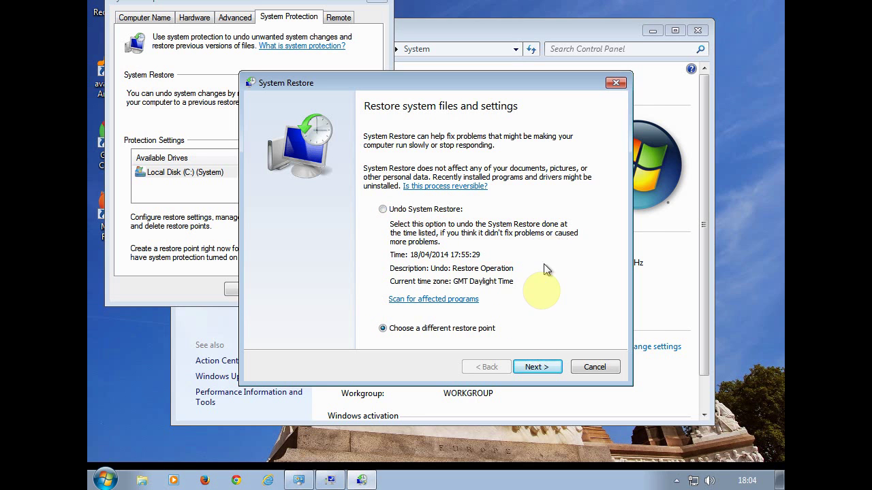
pyautogui.click(537, 368)
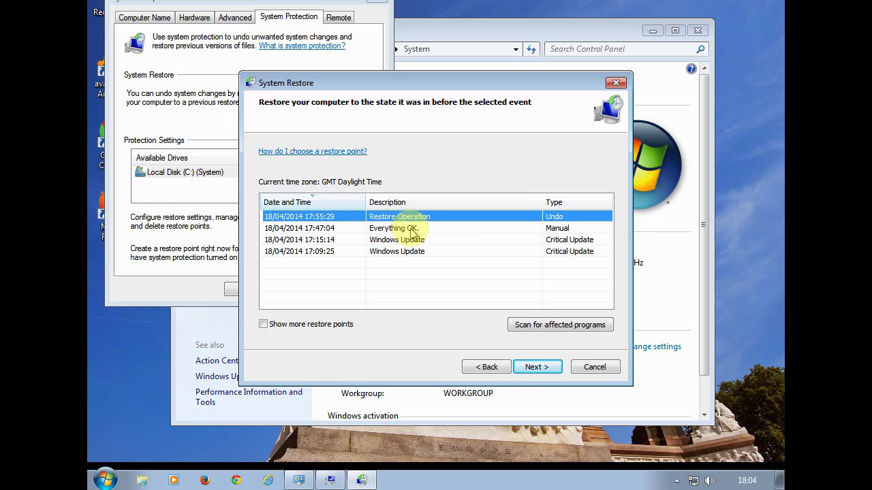
pyautogui.click(602, 369)
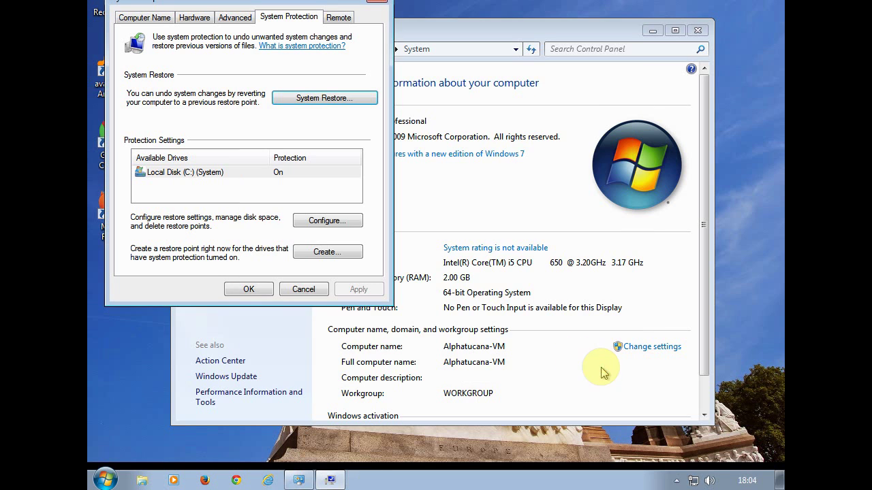
pyautogui.click(306, 291)
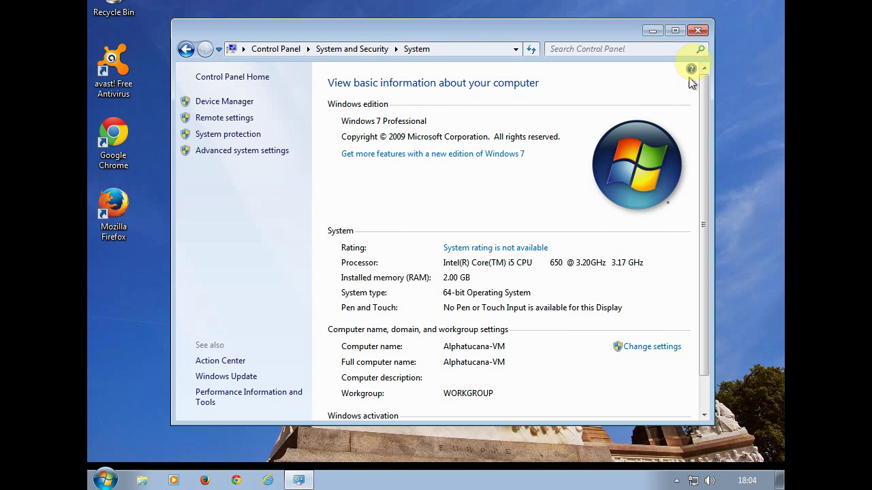
pyautogui.click(699, 31)
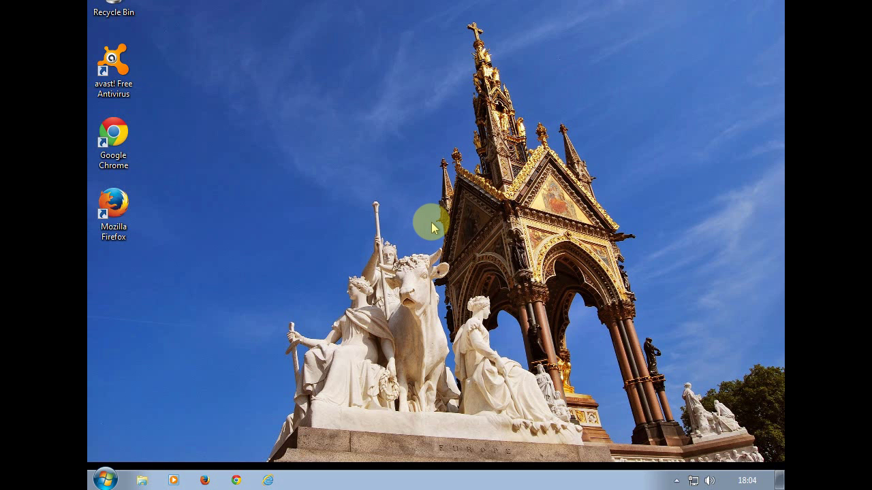
# - Search programs and files for msconfig and run it as administrator
pyautogui.click(105, 481)
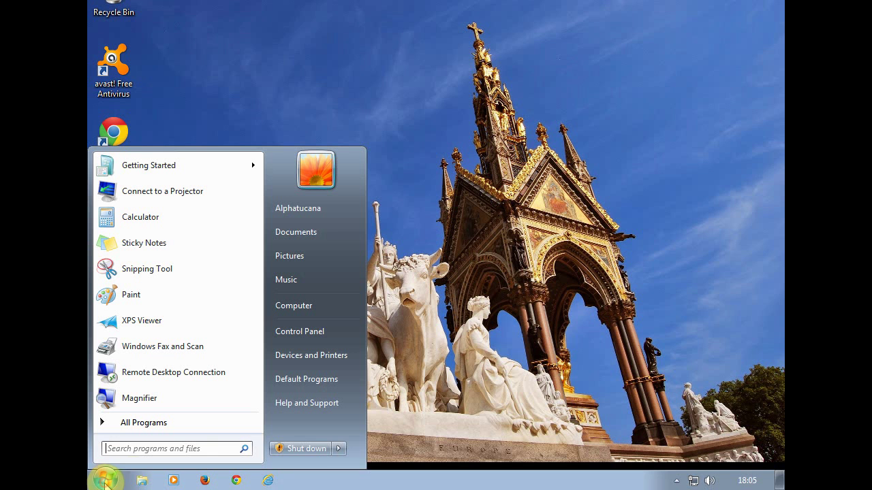
pyautogui.moveTo(340, 451)
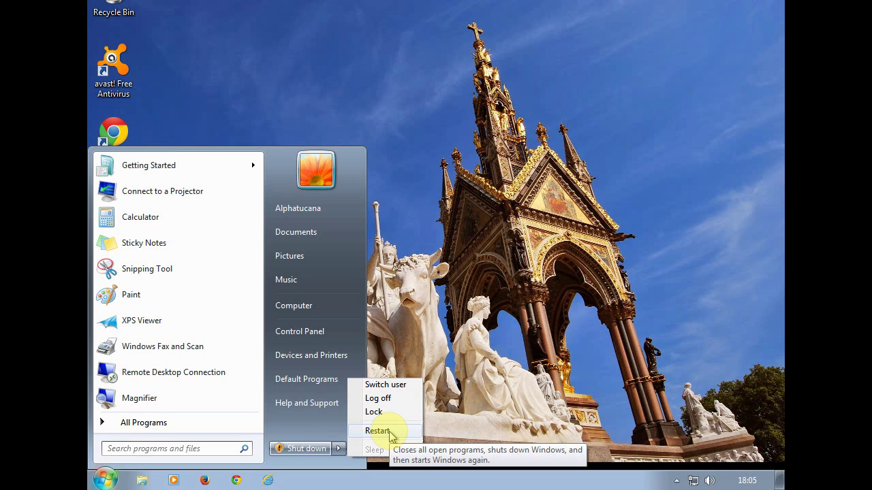
pyautogui.click(185, 452)
pyautogui.click(182, 451)
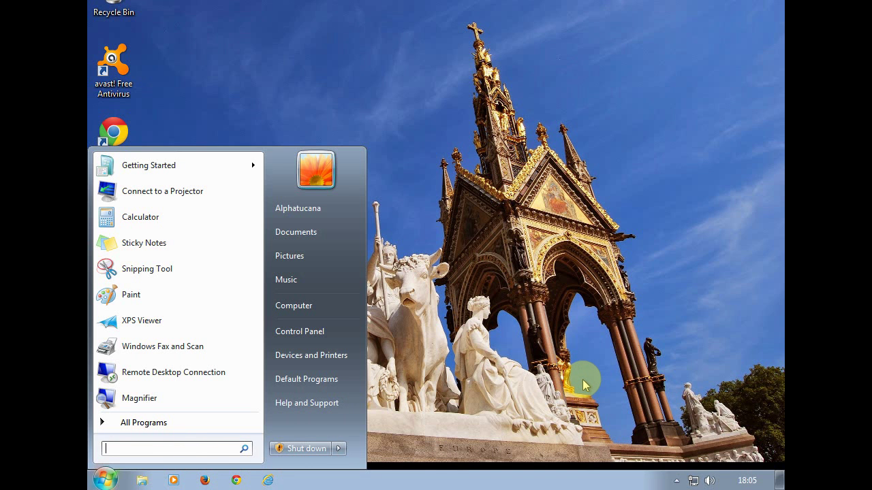
pyautogui.write('m')
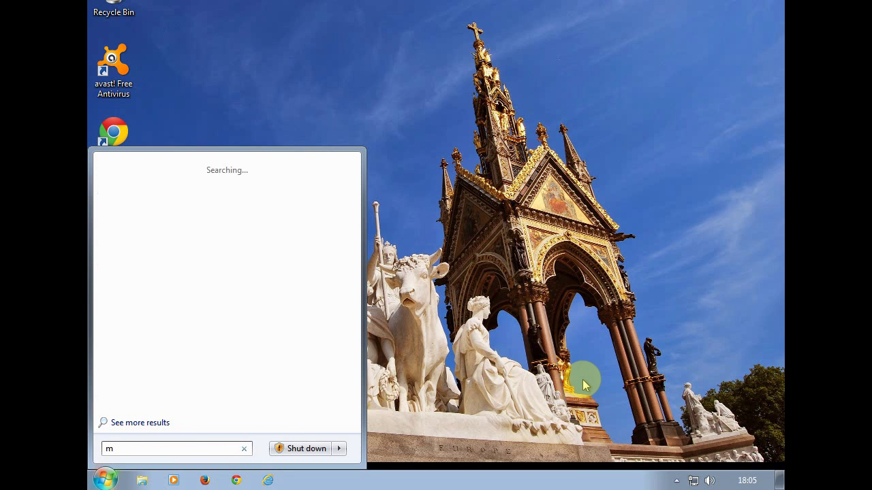
pyautogui.write('sconfig')
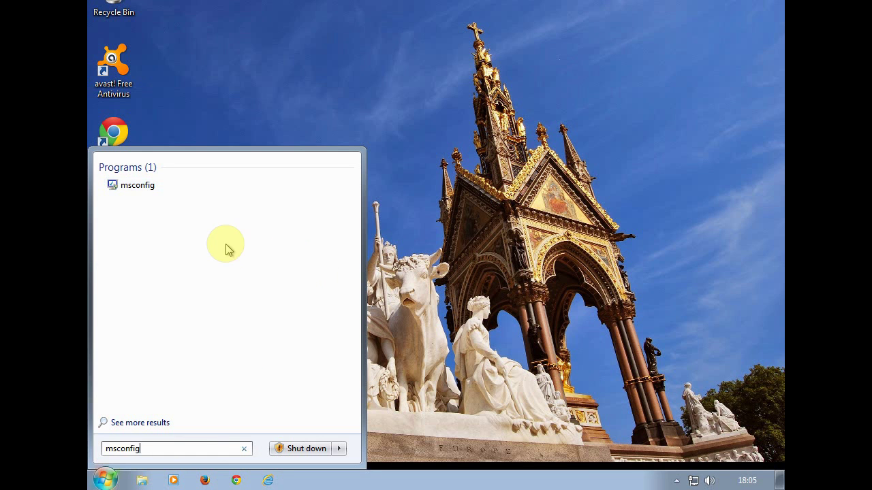
pyautogui.click(144, 185)
pyautogui.rightClick(144, 185)
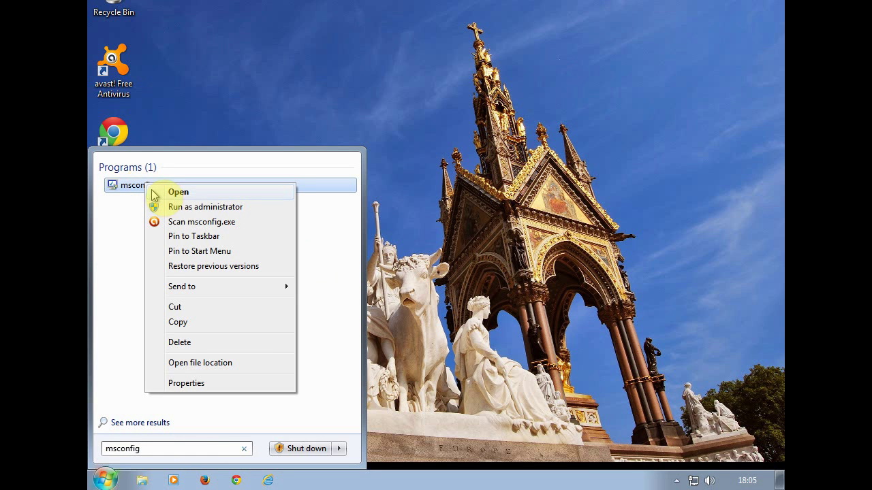
pyautogui.click(204, 207)
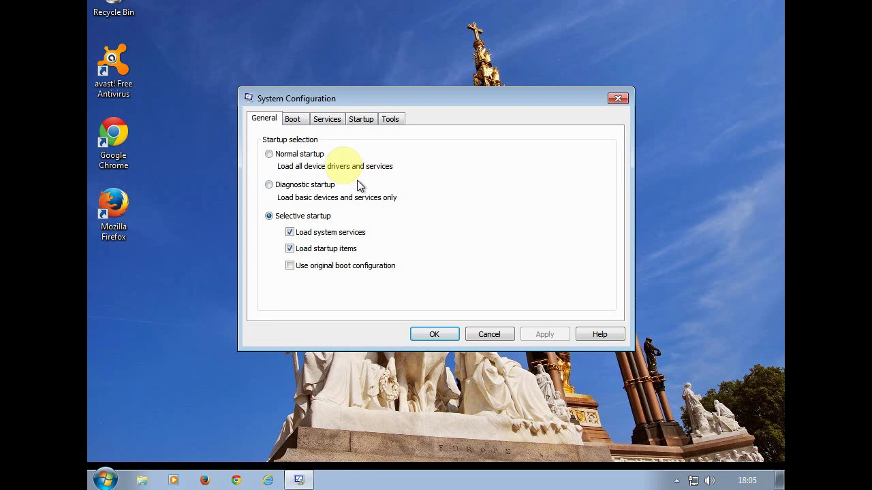
# - Set Windows to use Safe boot with the Network option, apply the configuration, and restart the computer
pyautogui.click(298, 122)
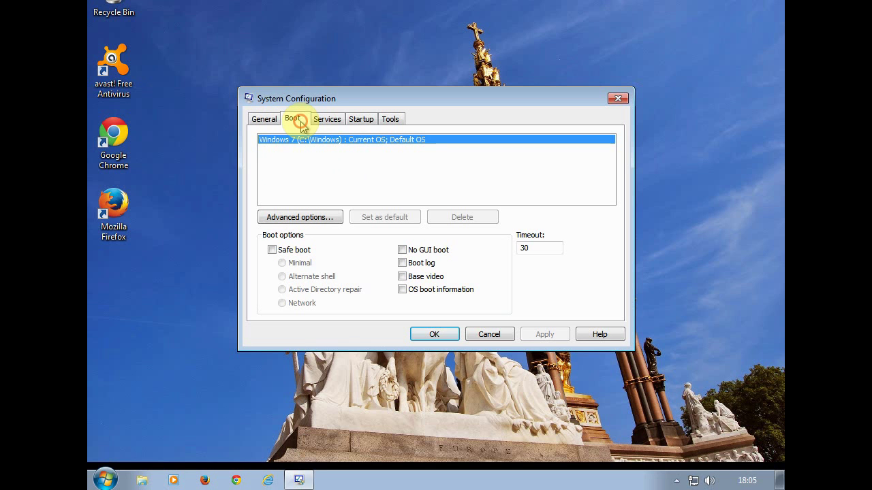
pyautogui.click(272, 250)
pyautogui.click(285, 304)
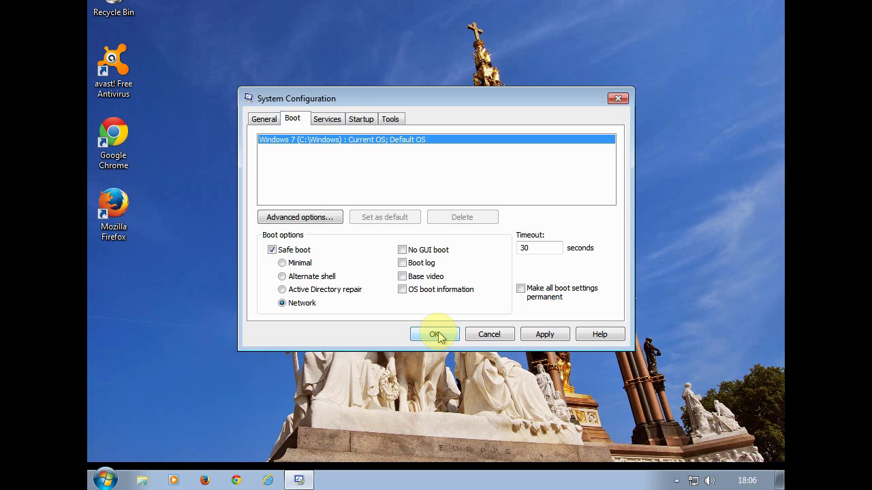
pyautogui.click(438, 334)
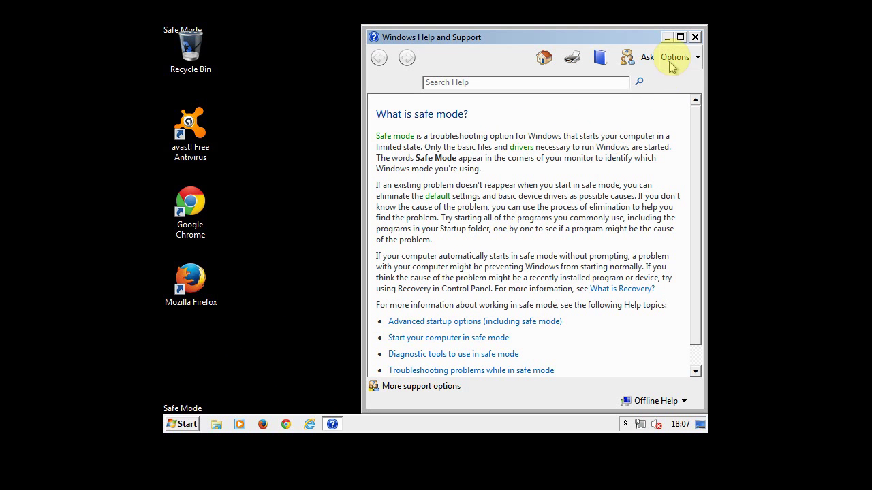
# - Close the safe mode help and check Control Panel's System page for the system protection settings
pyautogui.click(694, 37)
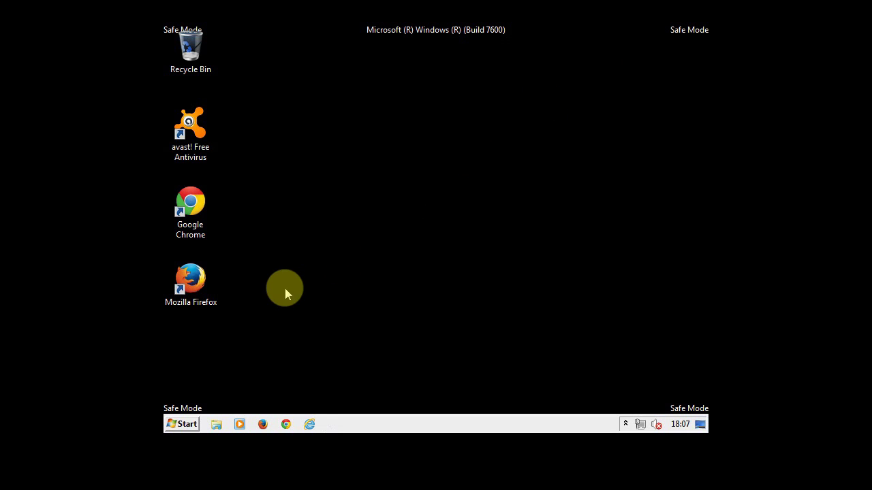
pyautogui.click(186, 425)
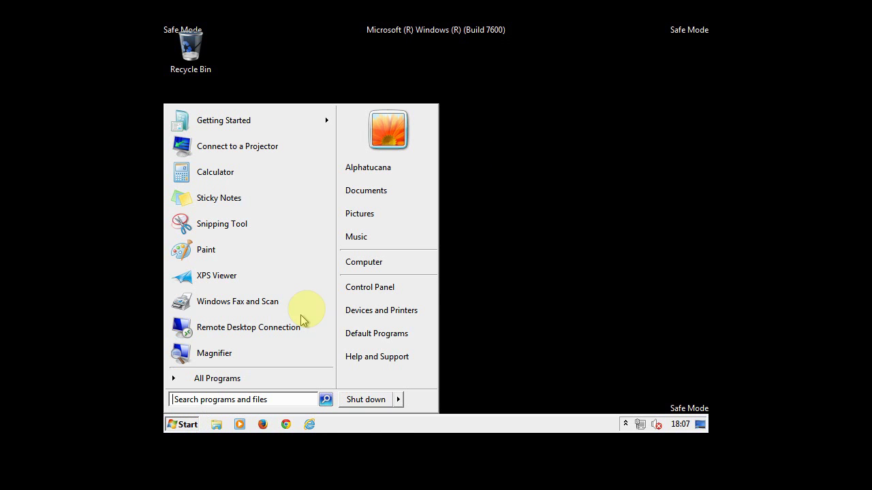
pyautogui.click(367, 289)
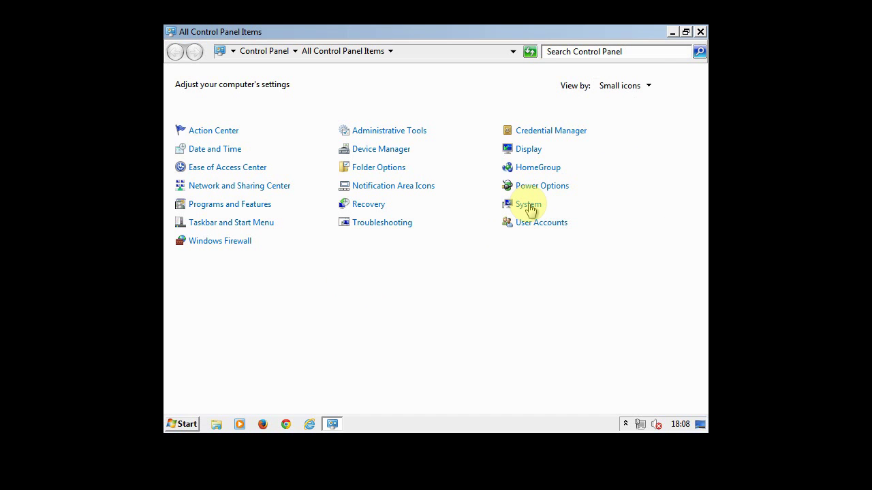
pyautogui.click(529, 204)
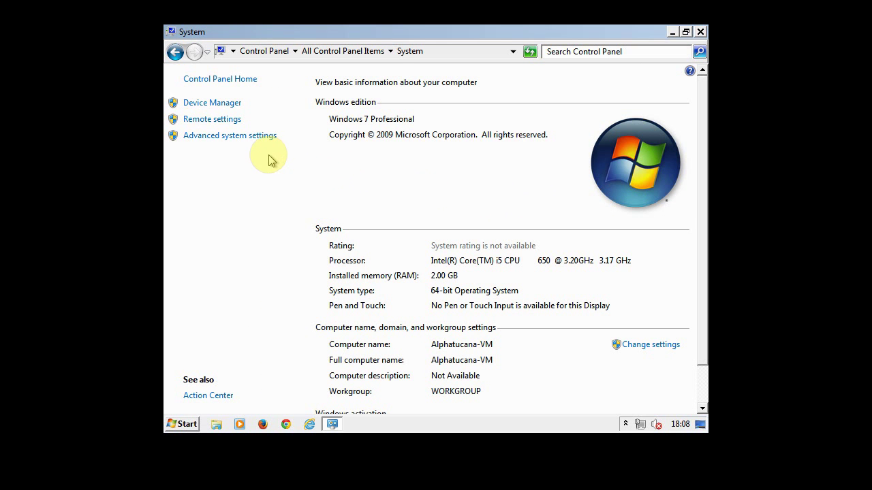
pyautogui.scroll(-1, 231, 286)
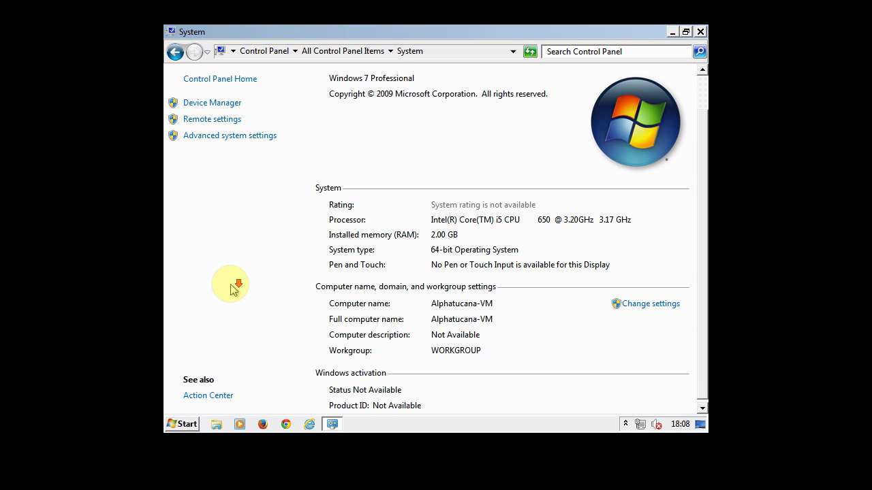
pyautogui.scroll(1, 234, 289)
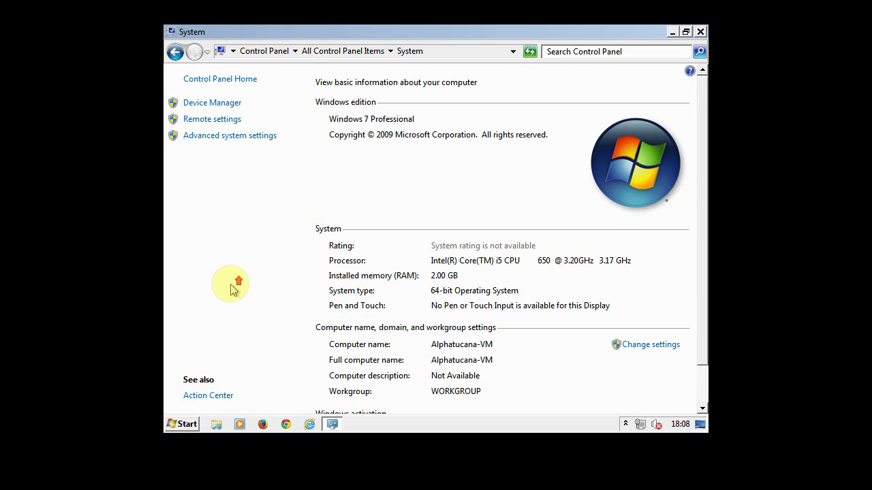
# - Switch Control Panel to Category view, check the System page and its advanced system settings for system protection, and close everything without changes
pyautogui.click(175, 52)
pyautogui.click(648, 86)
pyautogui.click(637, 103)
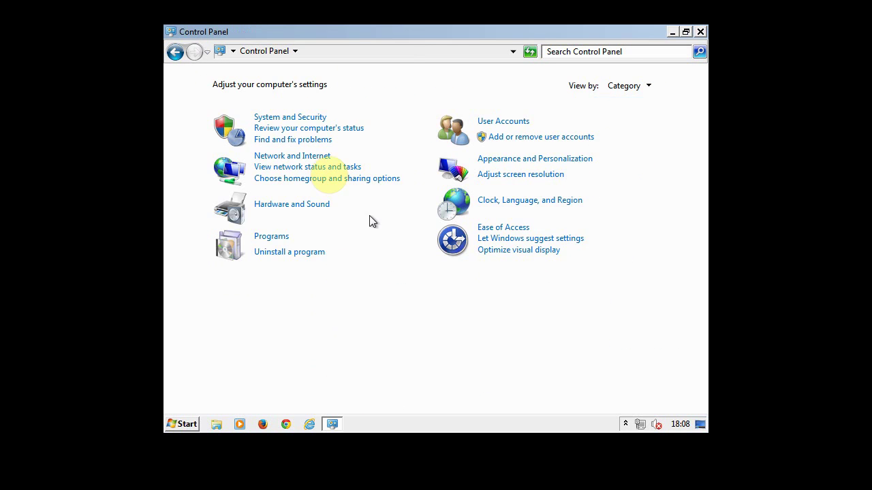
pyautogui.click(292, 115)
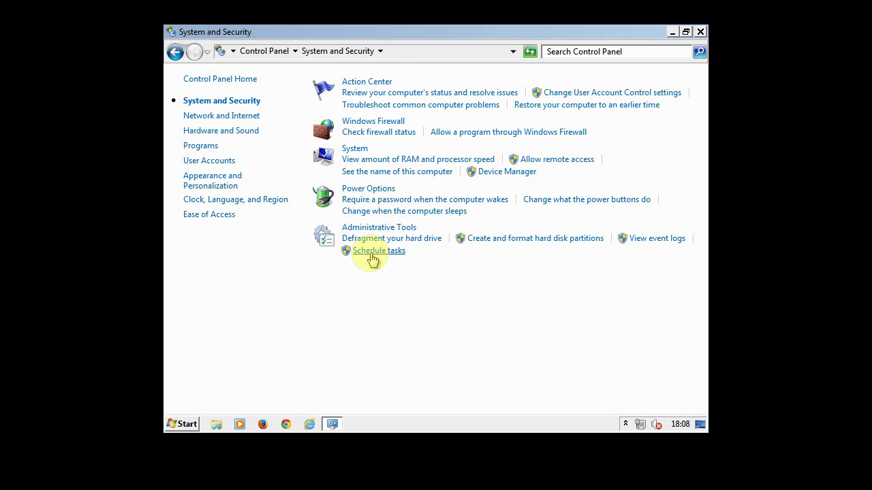
pyautogui.click(362, 154)
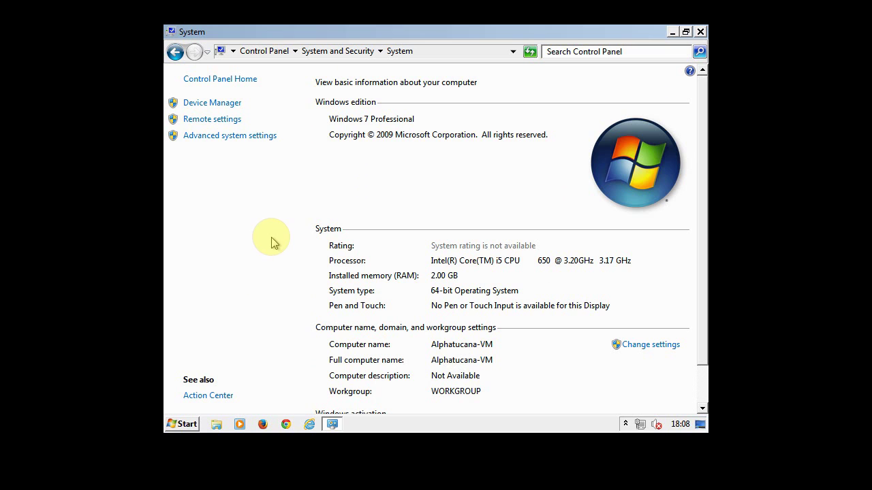
pyautogui.click(242, 138)
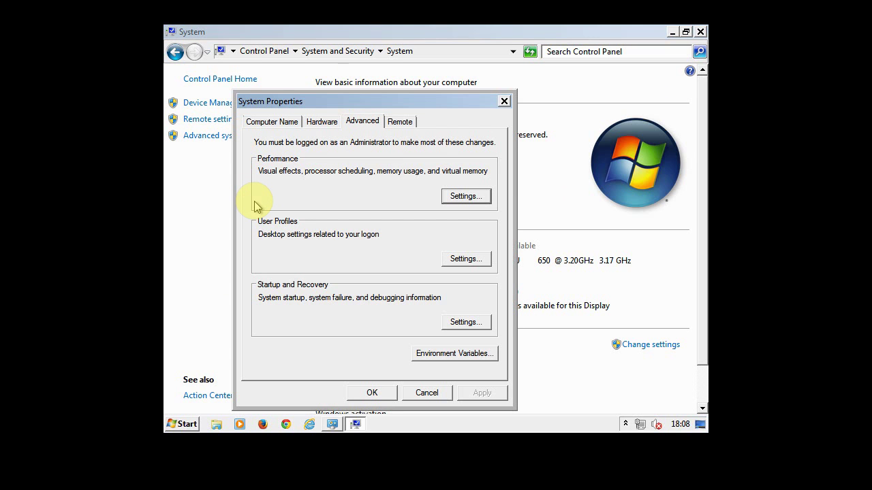
pyautogui.click(429, 394)
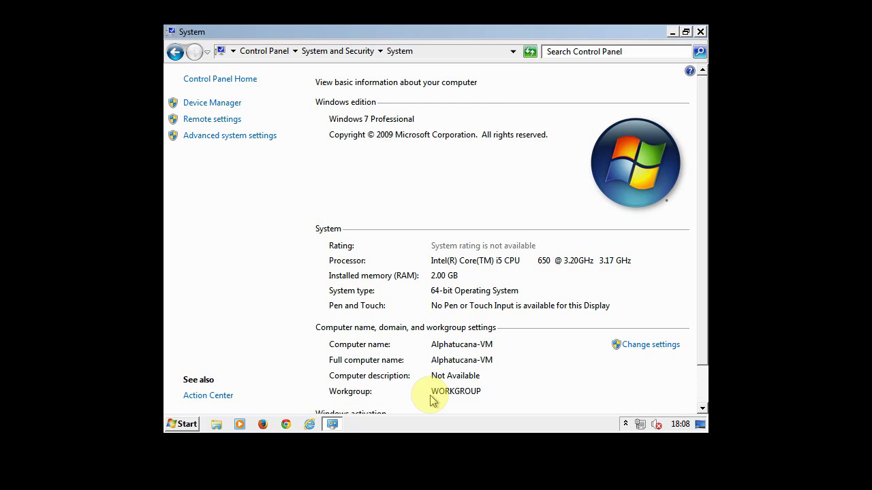
pyautogui.click(700, 32)
# - Search programs and files for rstrui and run it as administrator
pyautogui.click(188, 425)
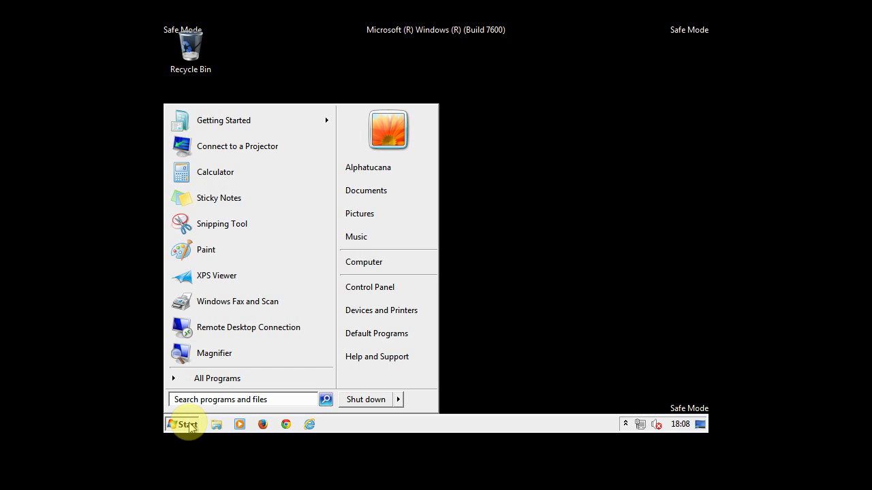
pyautogui.write('rstr')
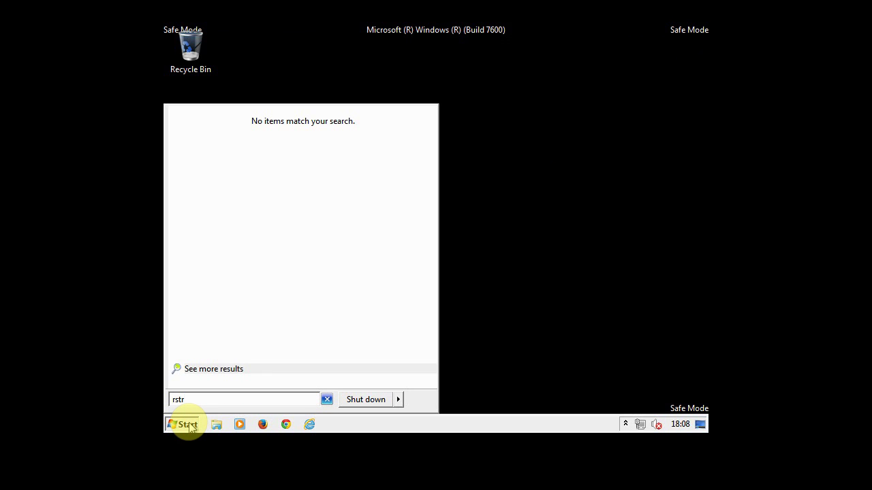
pyautogui.write('ui')
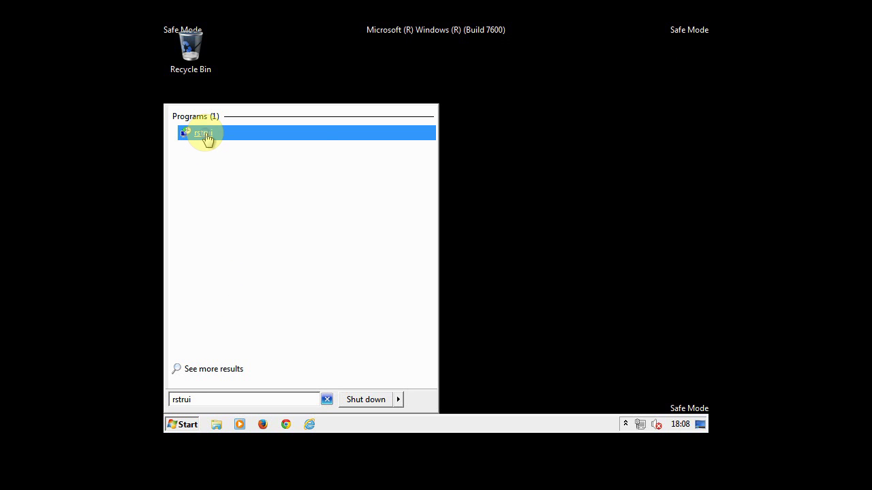
pyautogui.rightClick(208, 138)
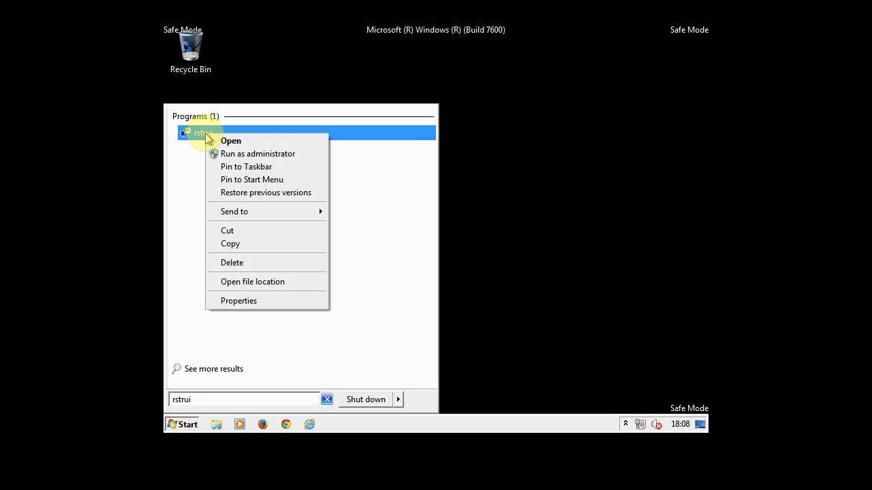
pyautogui.click(235, 155)
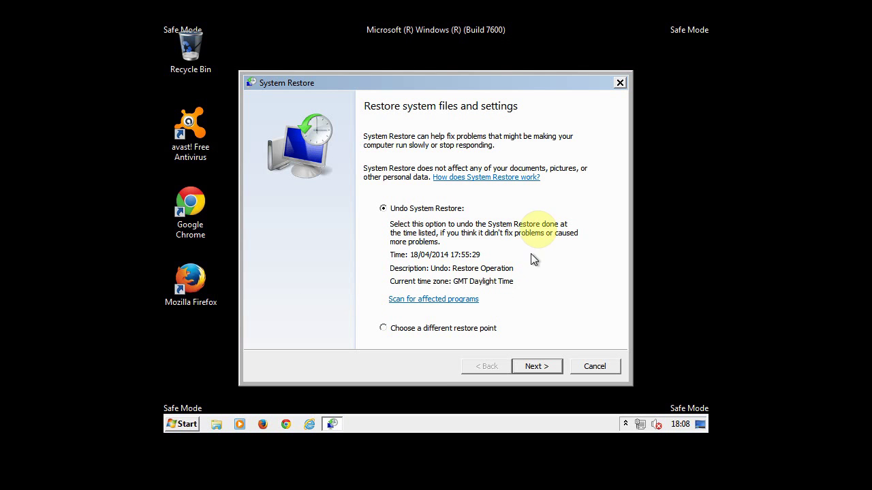
# - Choose a different restore point, select the manual "Everything OK." point from 18/04/2014 17:47:04, and proceed to the confirmation page
pyautogui.click(384, 331)
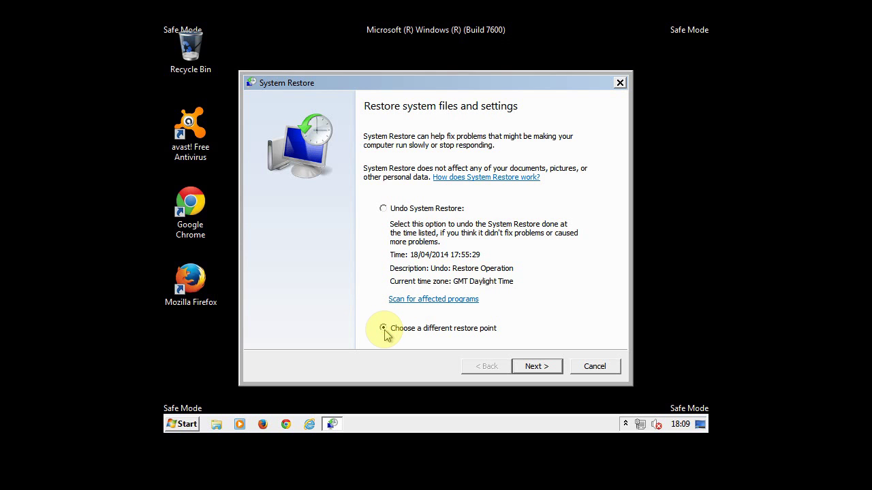
pyautogui.click(543, 370)
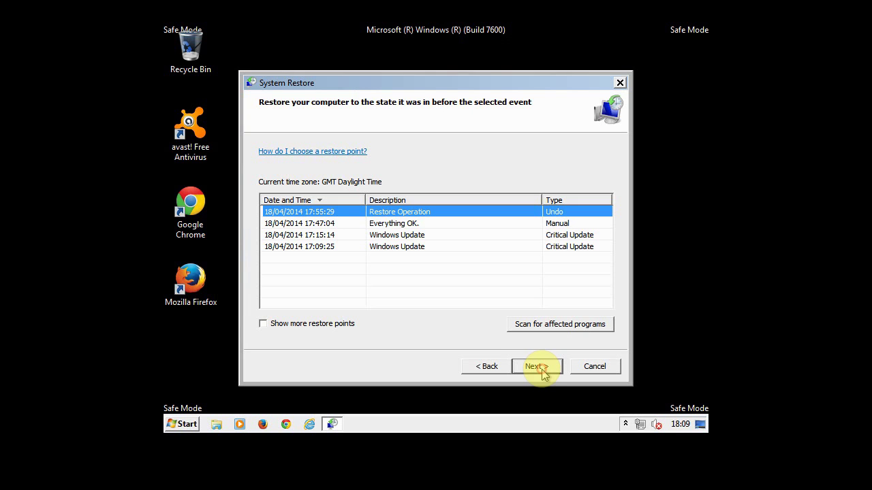
pyautogui.click(409, 224)
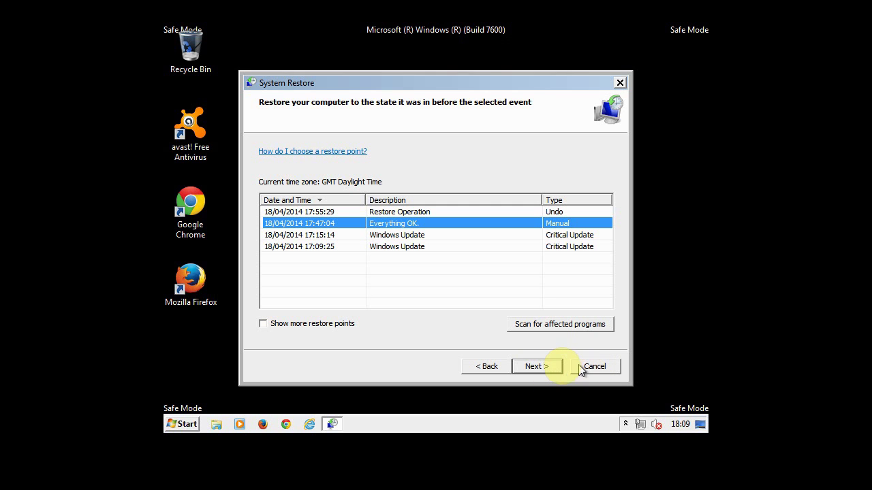
pyautogui.click(550, 368)
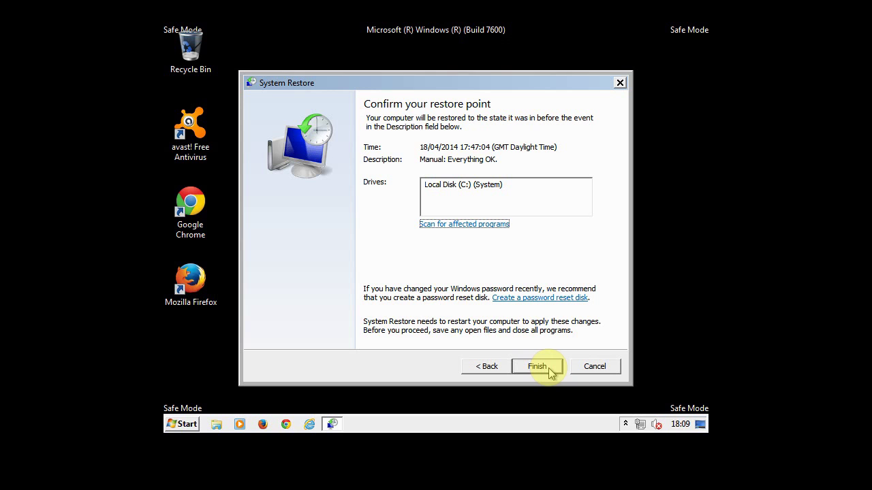
# - Leave System Restore open, search programs and files for msconfig, and run it as administrator
pyautogui.click(184, 425)
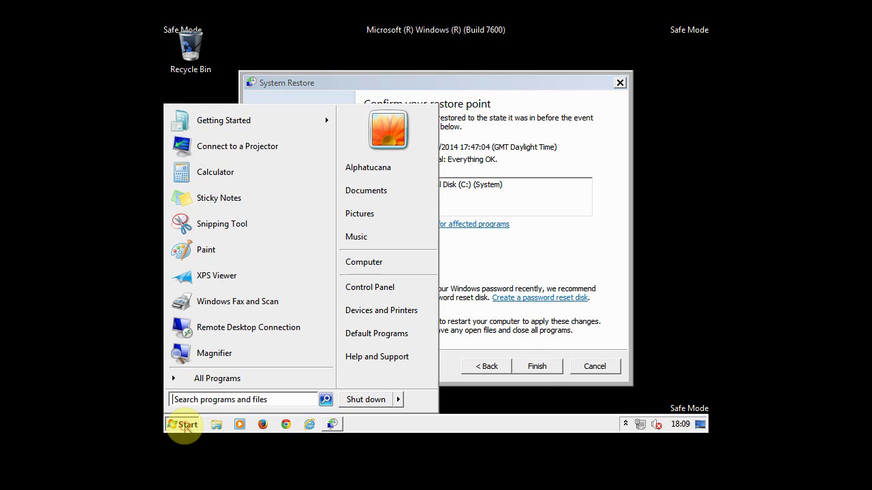
pyautogui.click(220, 401)
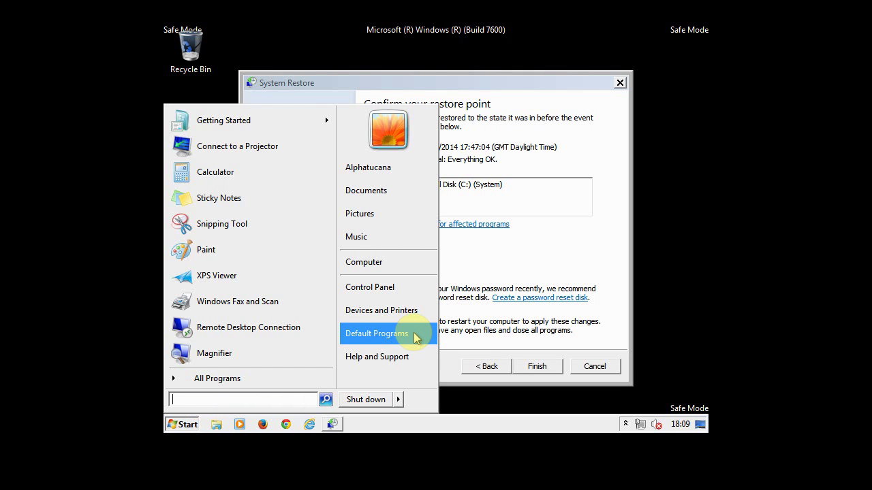
pyautogui.write('msconfig')
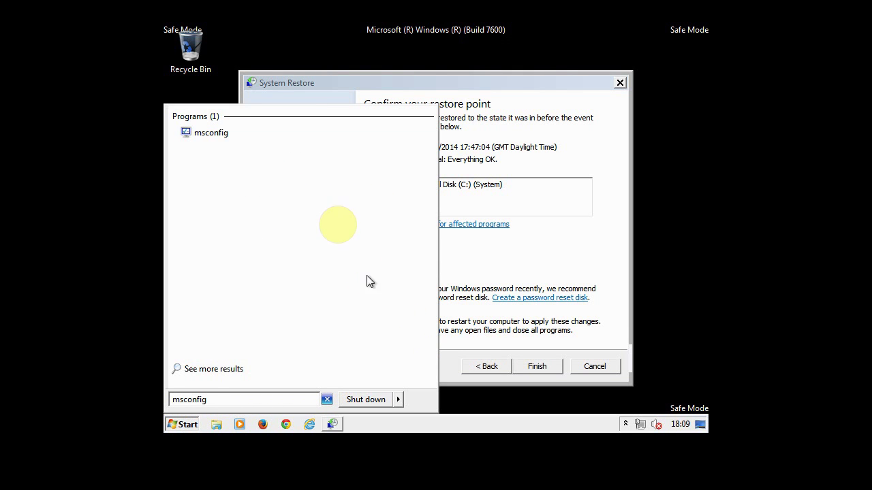
pyautogui.rightClick(215, 135)
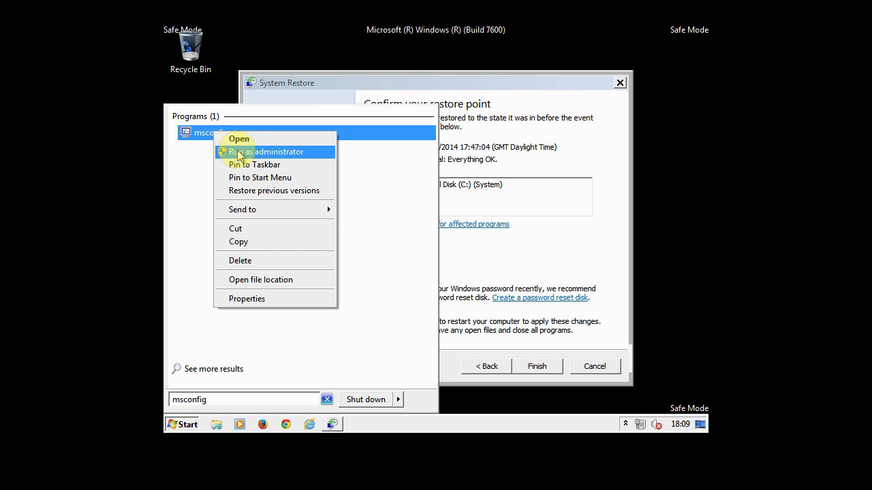
pyautogui.click(238, 154)
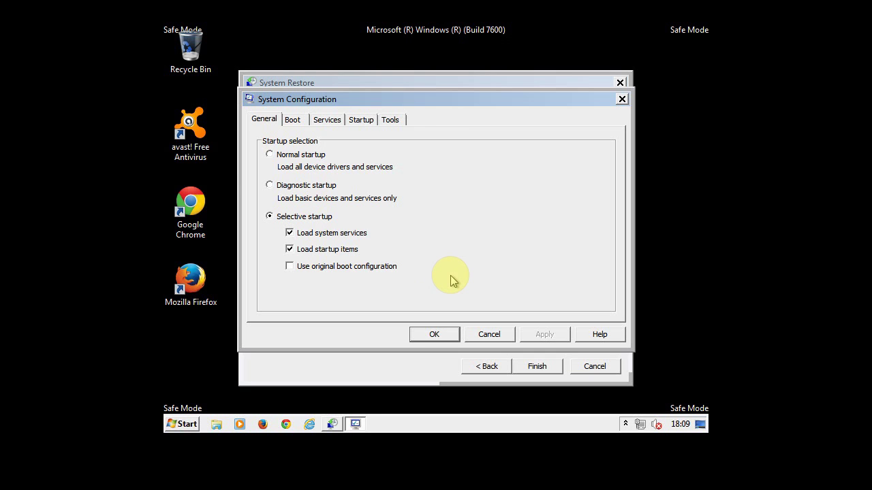
# - Turn off Safe boot in the boot options, apply the configuration, and exit without restarting
pyautogui.click(294, 120)
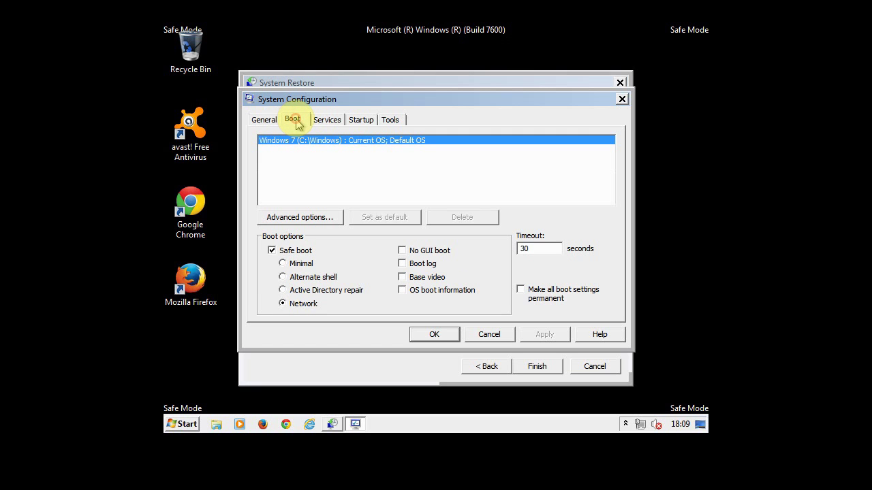
pyautogui.click(273, 251)
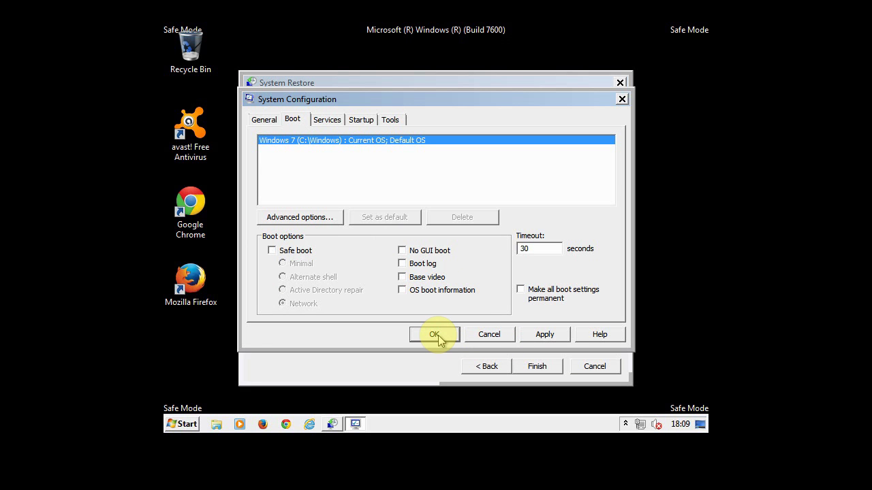
pyautogui.click(551, 334)
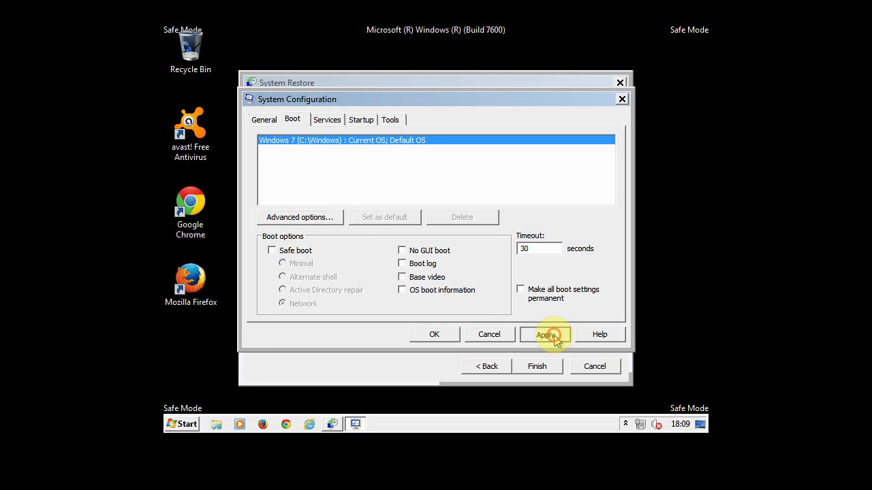
pyautogui.click(444, 339)
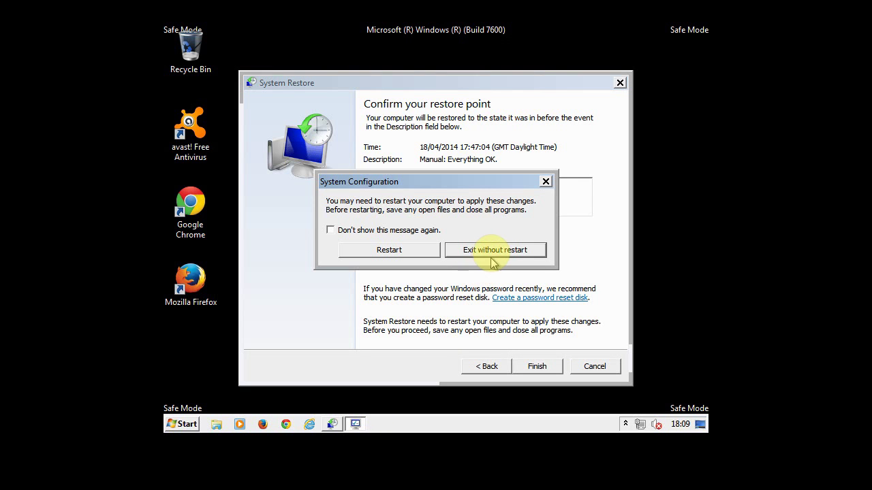
pyautogui.click(494, 251)
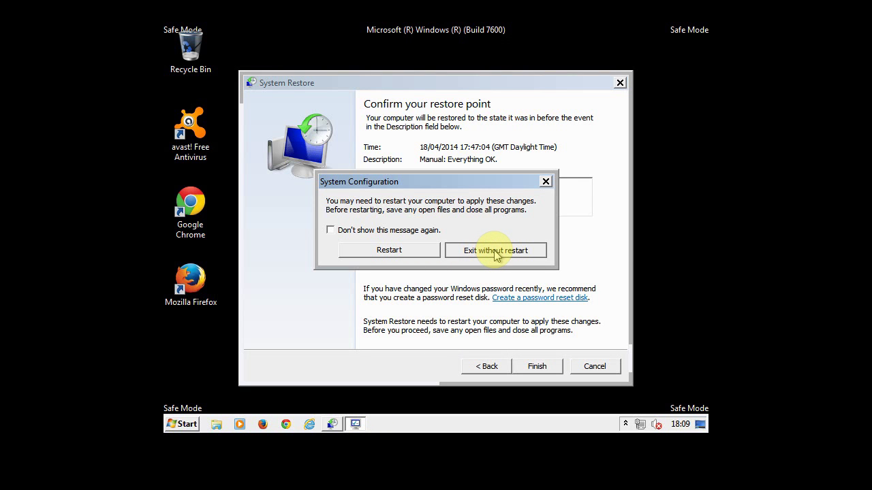
# - Start the system restore to the "Everything OK." point, confirm it, and close the completion notice after the reboot
pyautogui.click(538, 366)
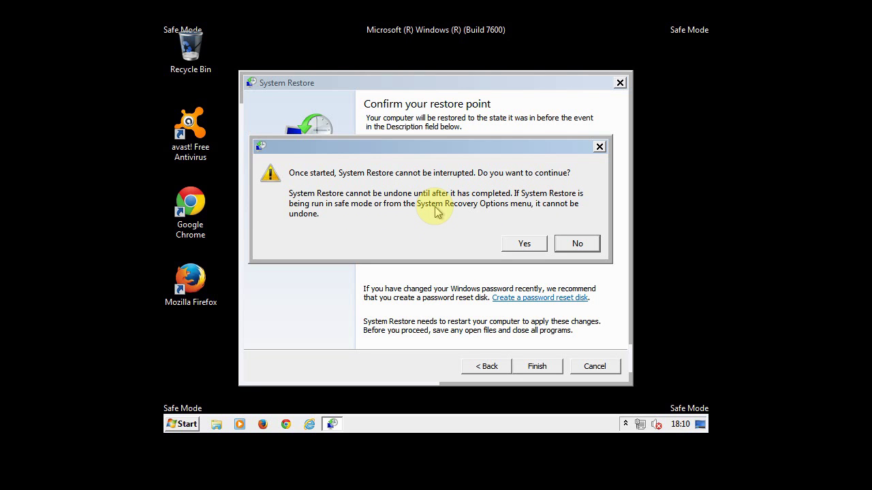
pyautogui.click(524, 245)
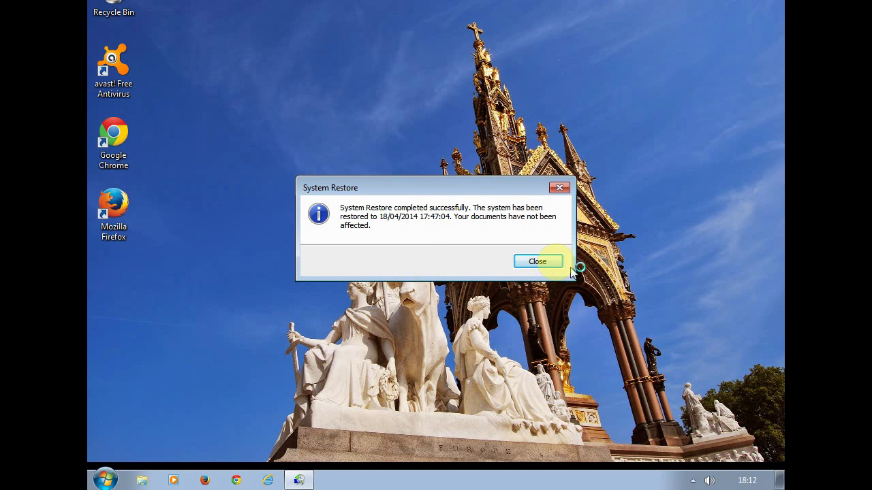
pyautogui.click(537, 262)
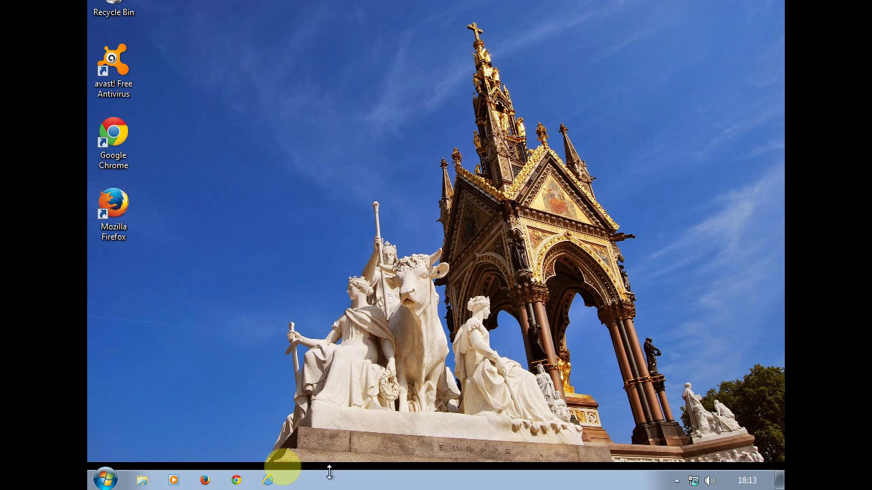
# - Open Firefox and Google Chrome in turn to check their home pages, closing each browser after the check
pyautogui.click(207, 476)
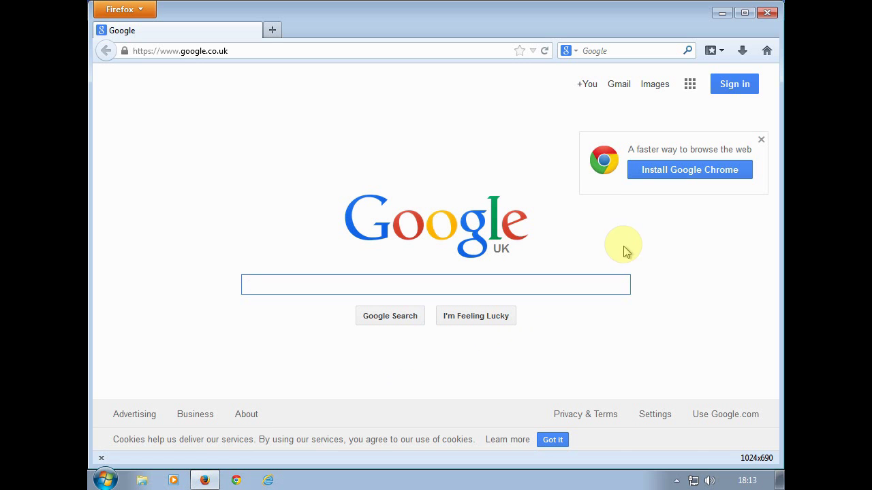
pyautogui.click(767, 14)
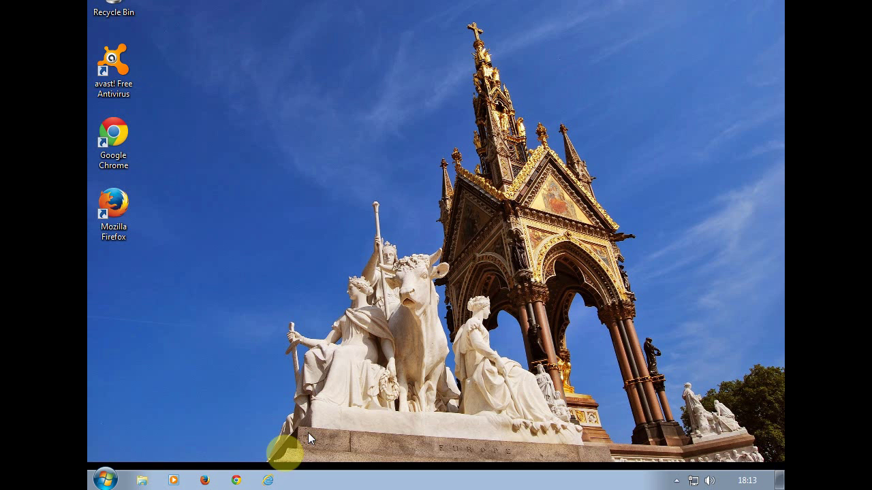
pyautogui.click(241, 482)
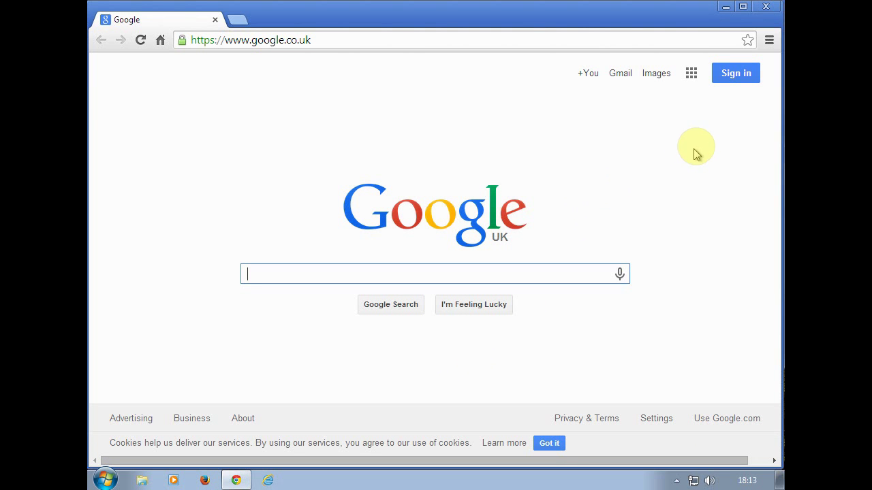
pyautogui.click(766, 9)
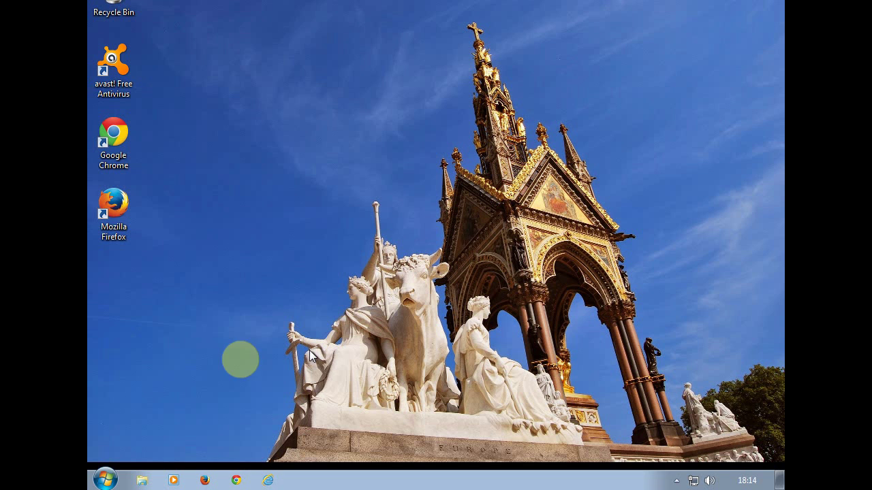
# - Restart the computer into the Windows 7 installation disc's setup
pyautogui.click(109, 479)
pyautogui.click(325, 448)
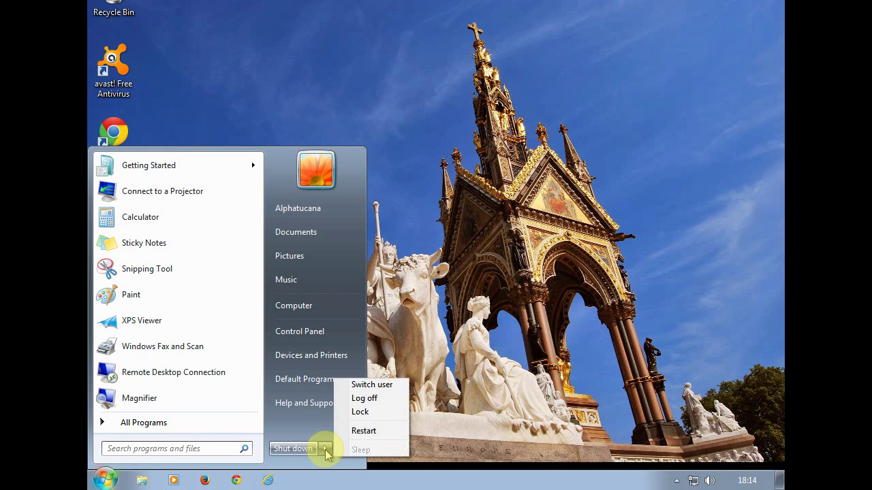
pyautogui.click(364, 431)
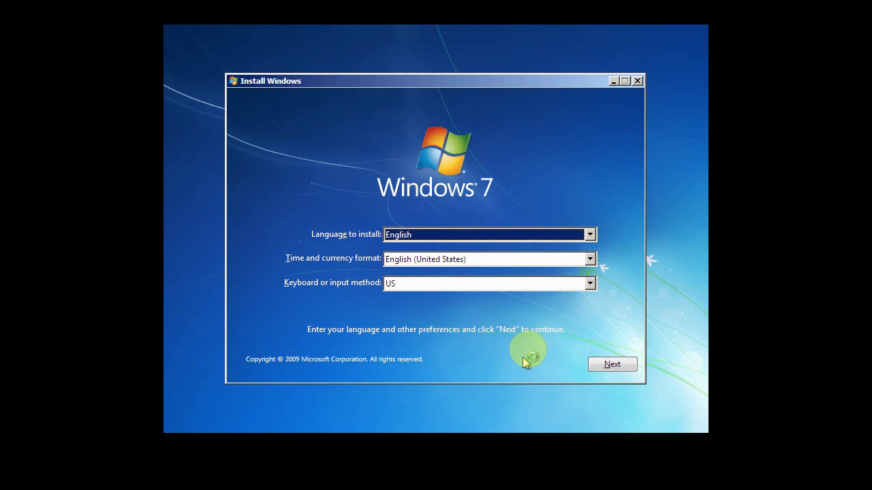
# - Set the installer's time and currency format to English (United Kingdom) and continue to the install page
pyautogui.click(590, 260)
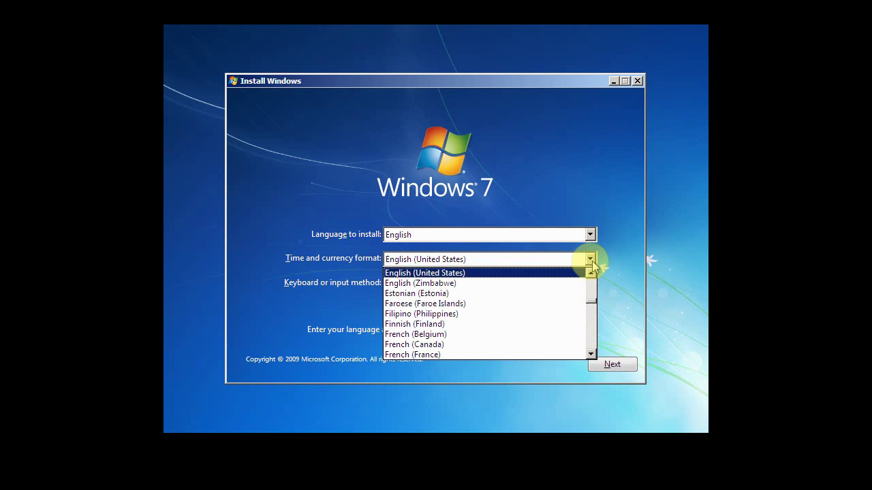
pyautogui.scroll(1, 526, 293)
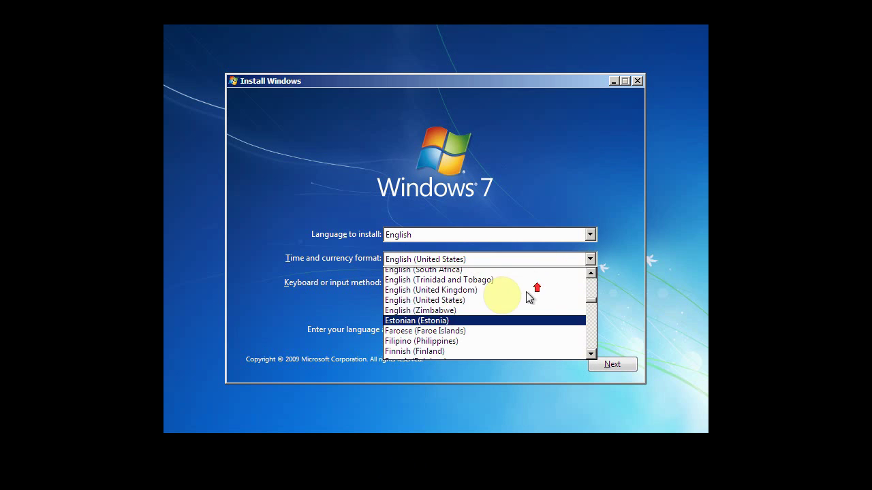
pyautogui.click(453, 290)
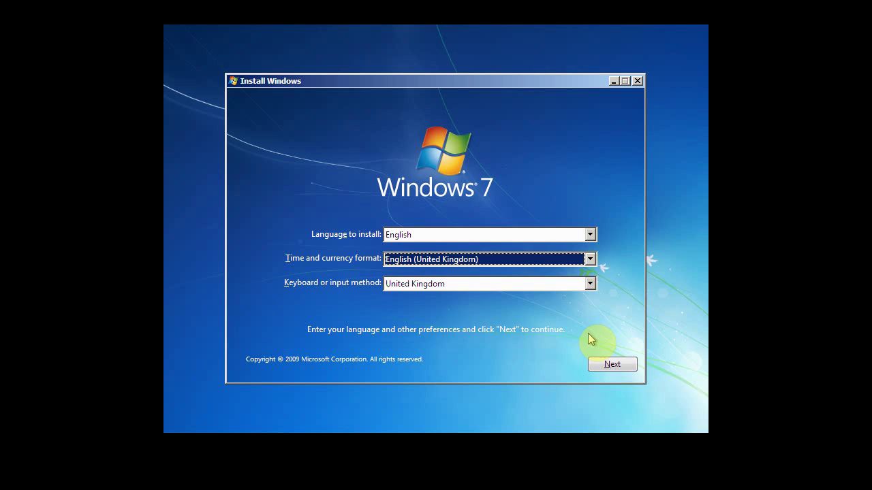
pyautogui.click(611, 367)
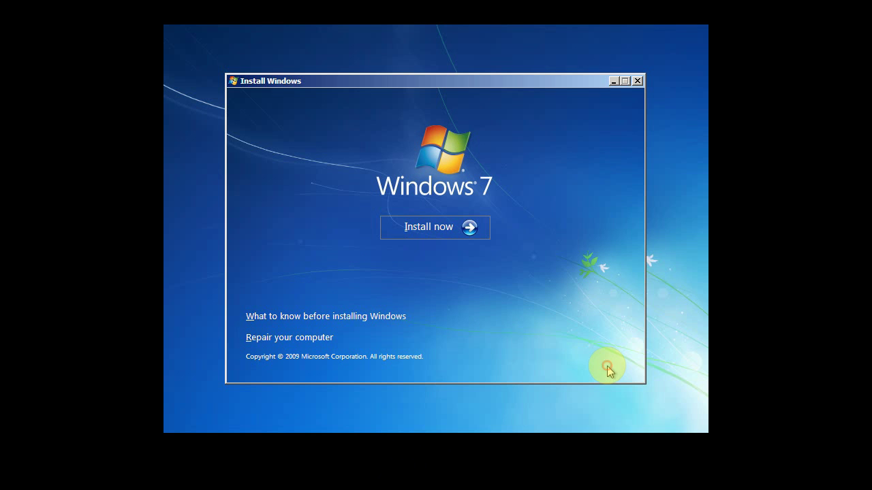
# - Choose to repair the computer, use recovery tools on the Windows 7 installation, and open System Restore
pyautogui.click(304, 339)
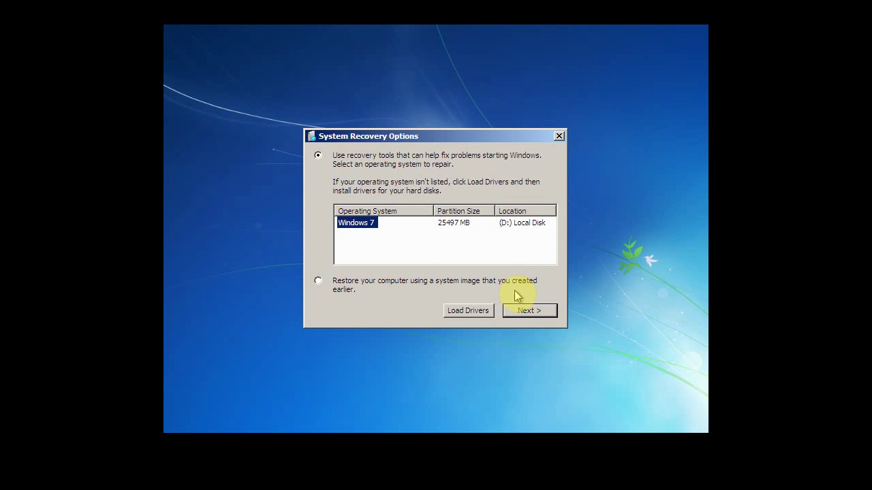
pyautogui.click(528, 309)
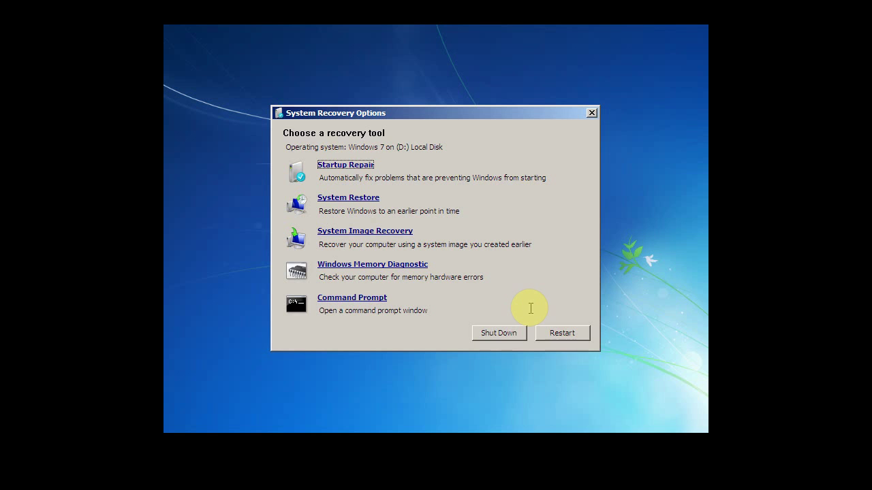
pyautogui.click(365, 199)
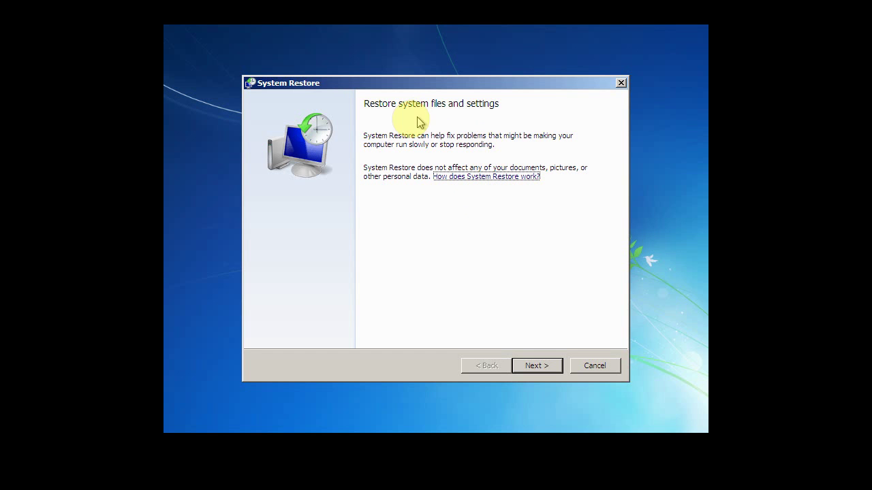
# - Restore the system to the manual restore point "Everything OK.", confirm, restart the computer and dismiss the completion notice
pyautogui.click(535, 366)
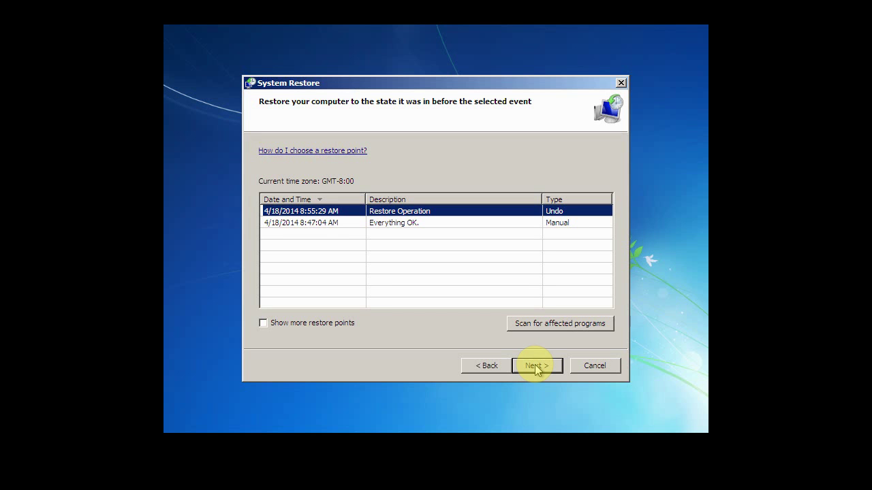
pyautogui.click(402, 225)
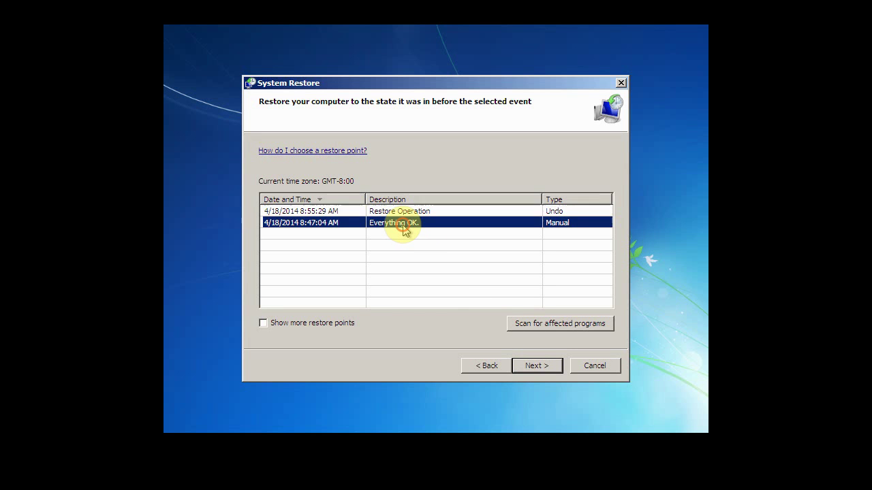
pyautogui.click(541, 369)
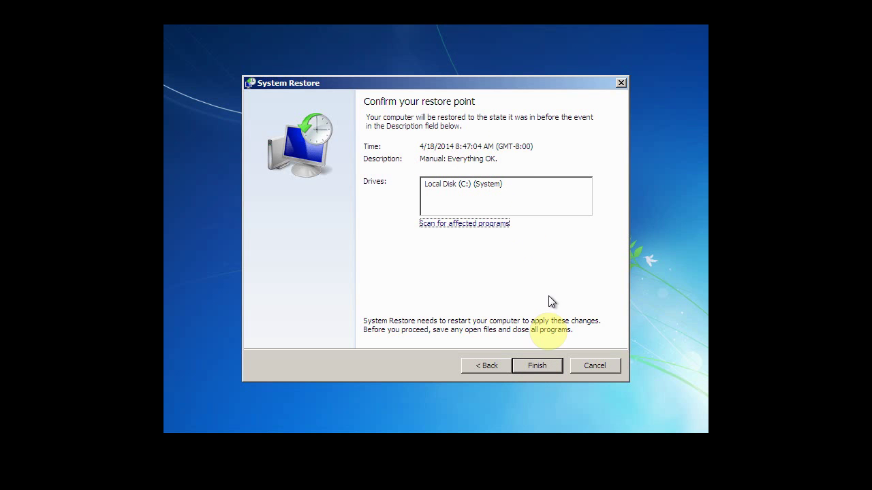
pyautogui.click(543, 370)
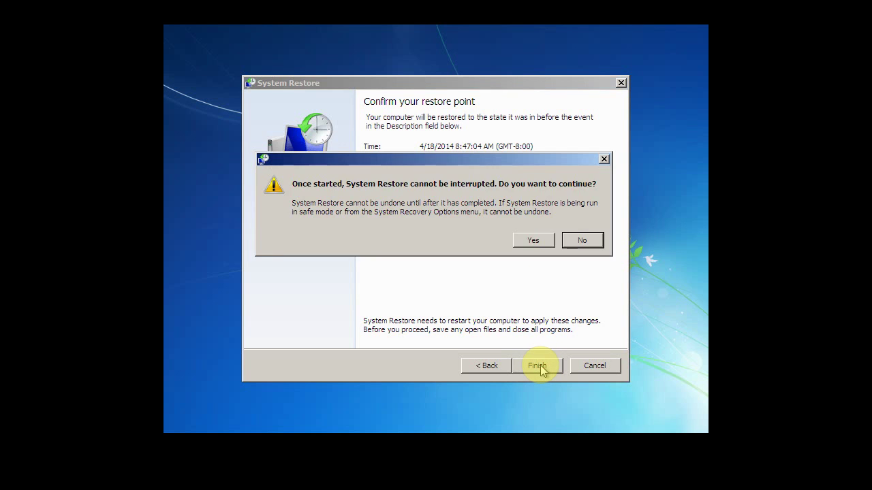
pyautogui.click(533, 242)
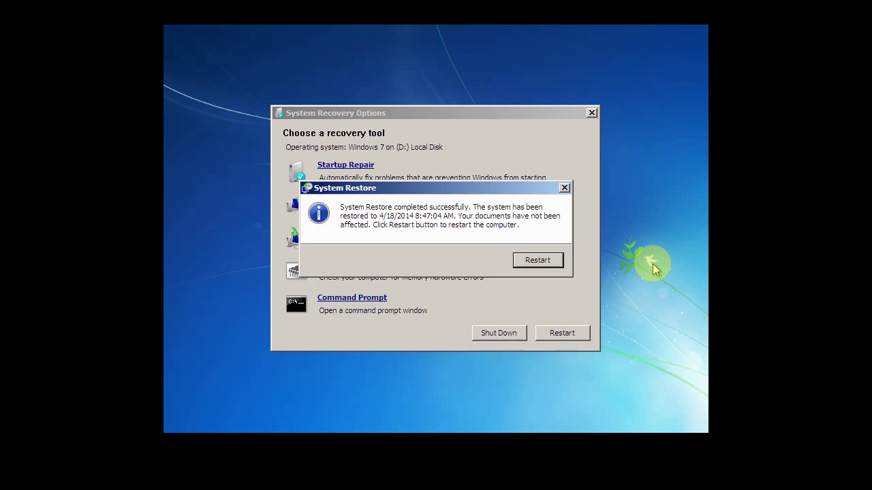
pyautogui.click(537, 260)
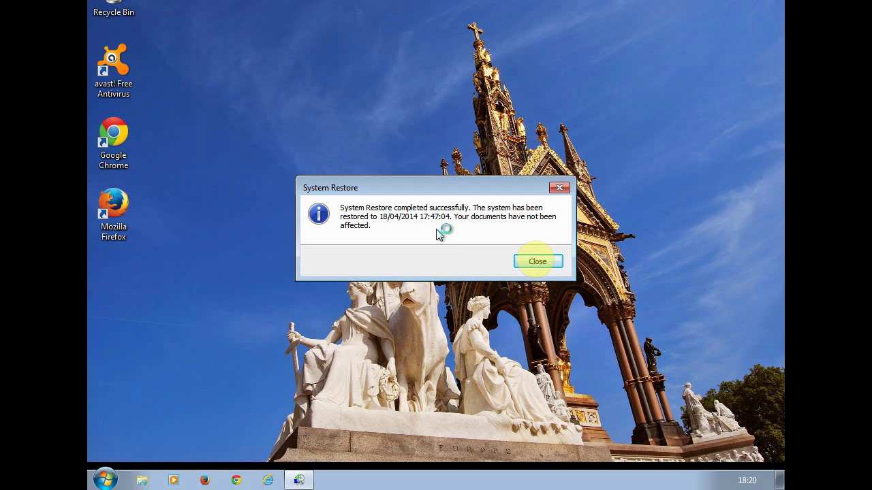
pyautogui.click(552, 262)
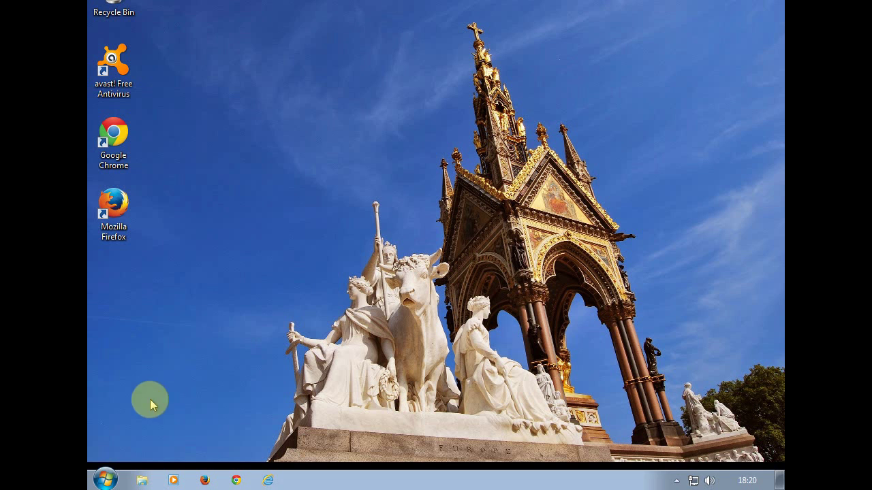
# - Check the System Protection settings for the local system drive, then close System Properties and Control Panel
pyautogui.click(106, 480)
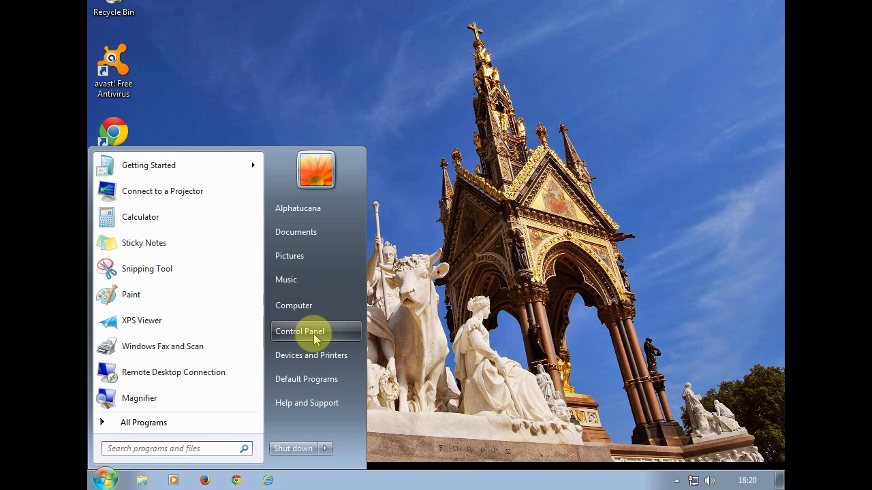
pyautogui.click(314, 337)
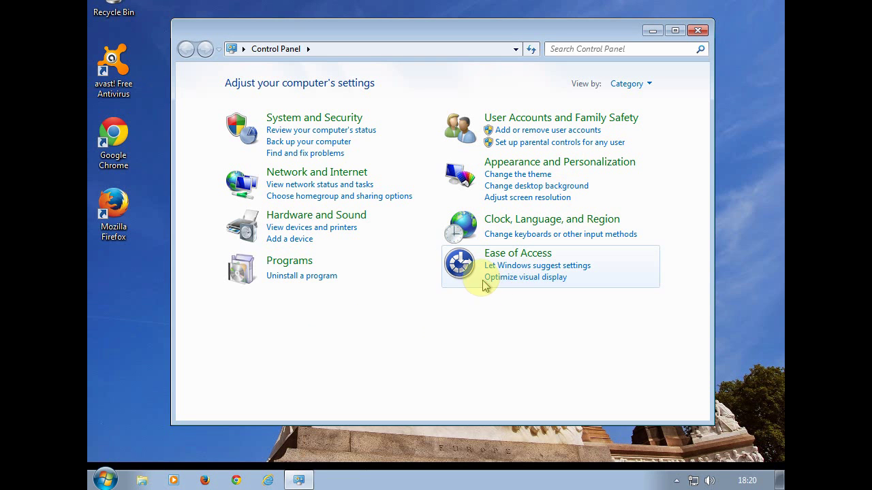
pyautogui.click(306, 121)
pyautogui.click(370, 171)
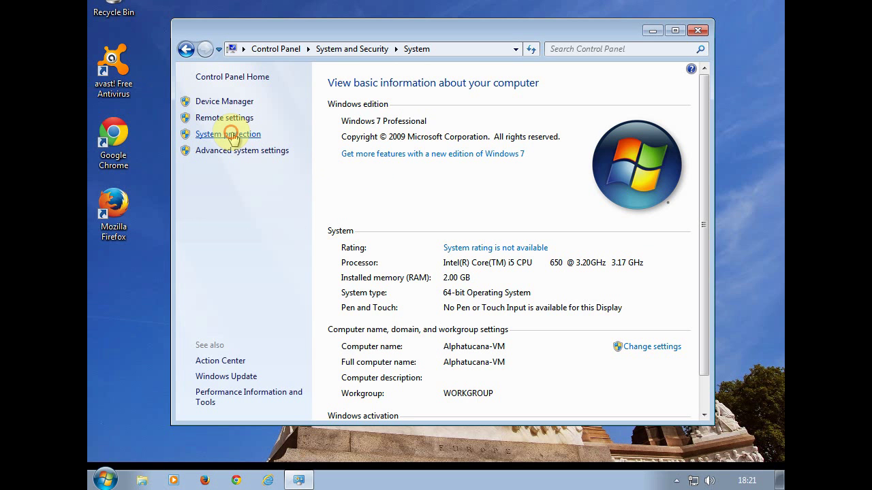
pyautogui.click(231, 136)
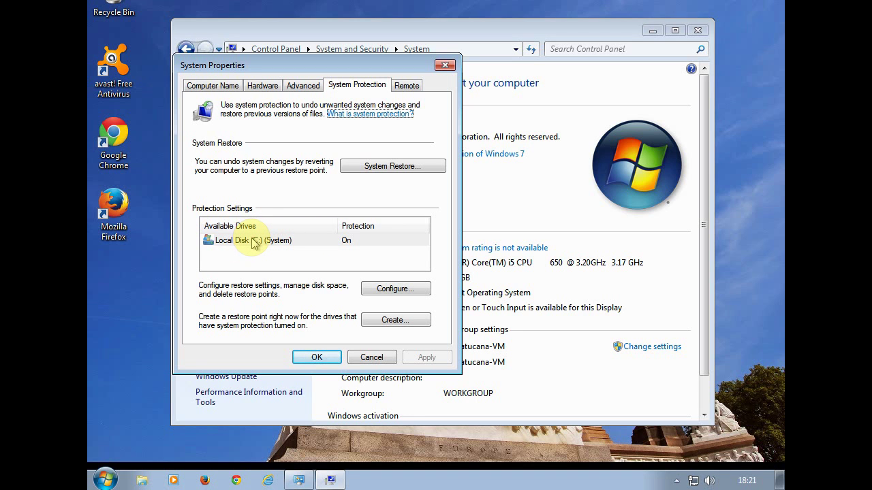
pyautogui.click(382, 360)
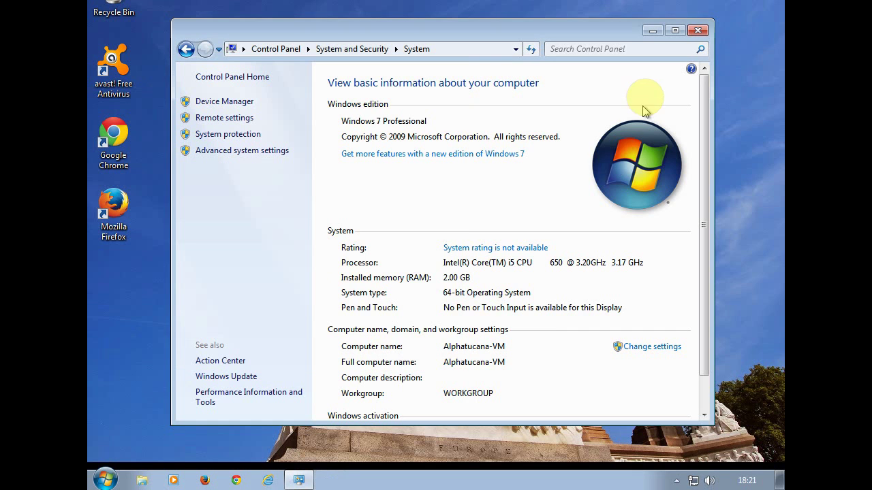
pyautogui.click(700, 29)
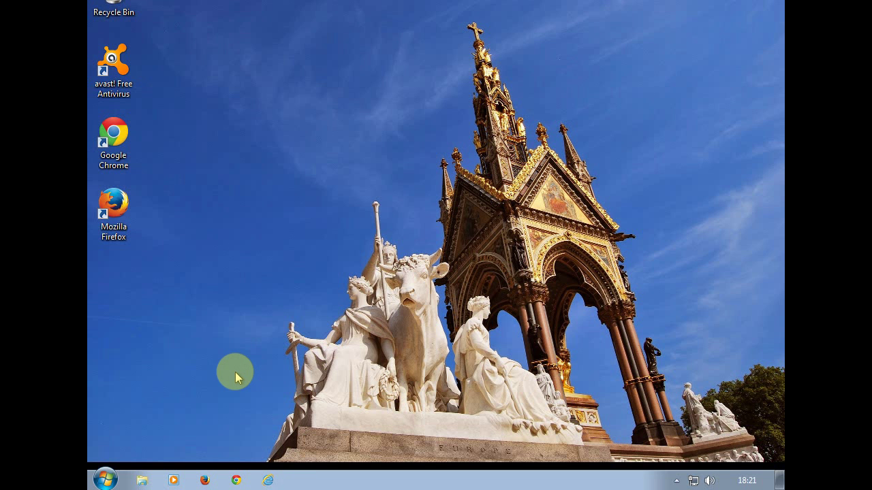
# - Search for services.msc and open the Services console
pyautogui.click(113, 479)
pyautogui.click(170, 448)
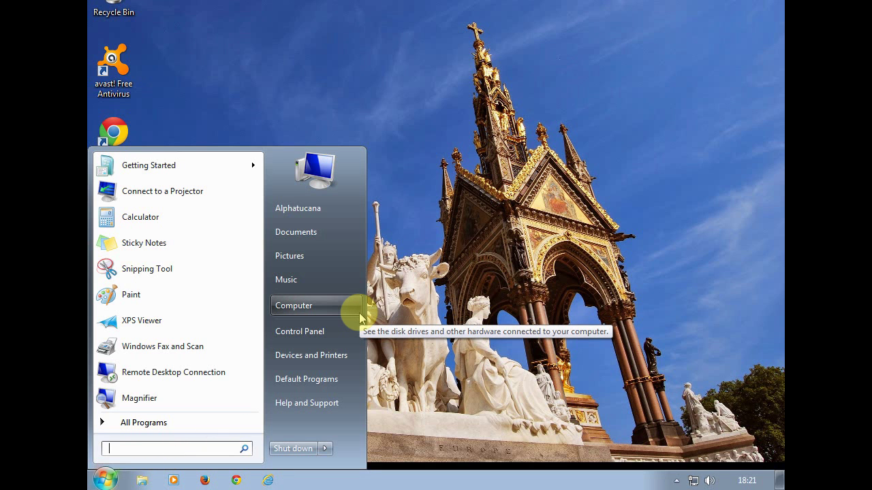
pyautogui.write('services')
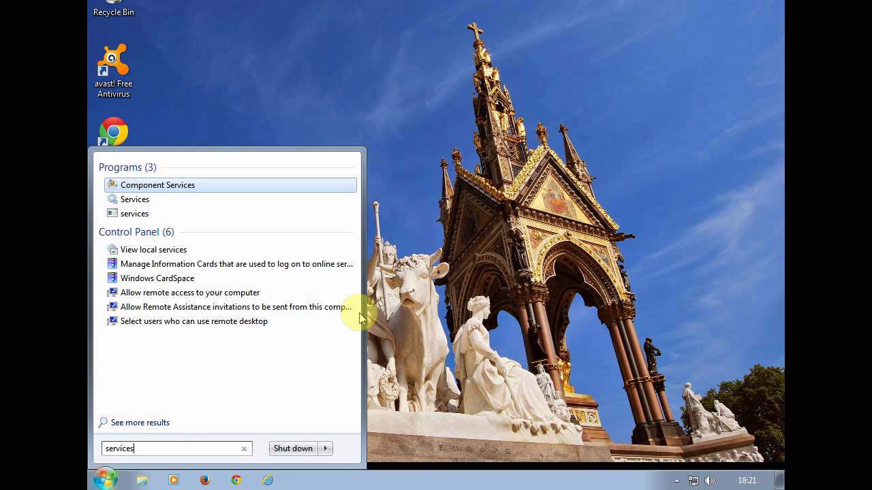
pyautogui.write('.msc')
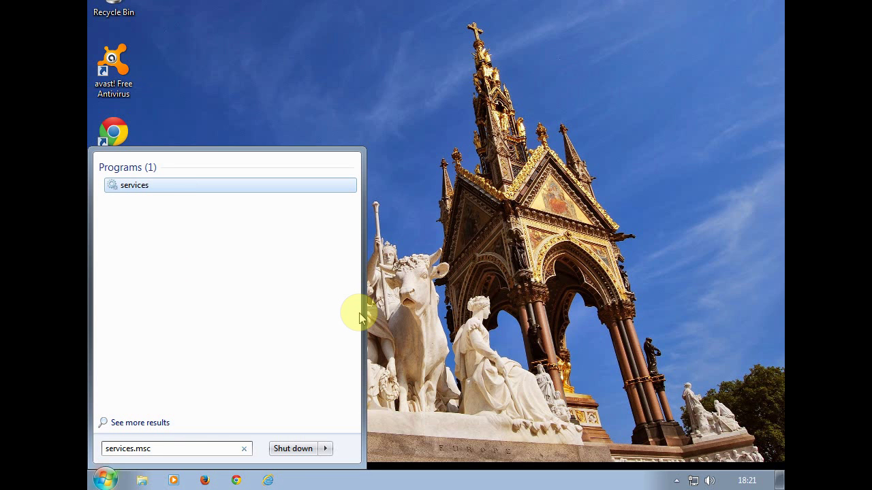
pyautogui.click(135, 188)
pyautogui.rightClick(136, 190)
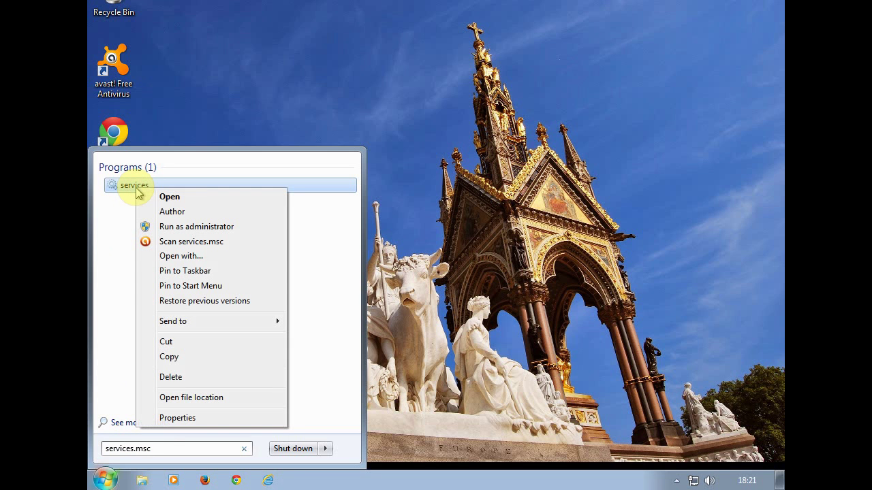
pyautogui.click(176, 226)
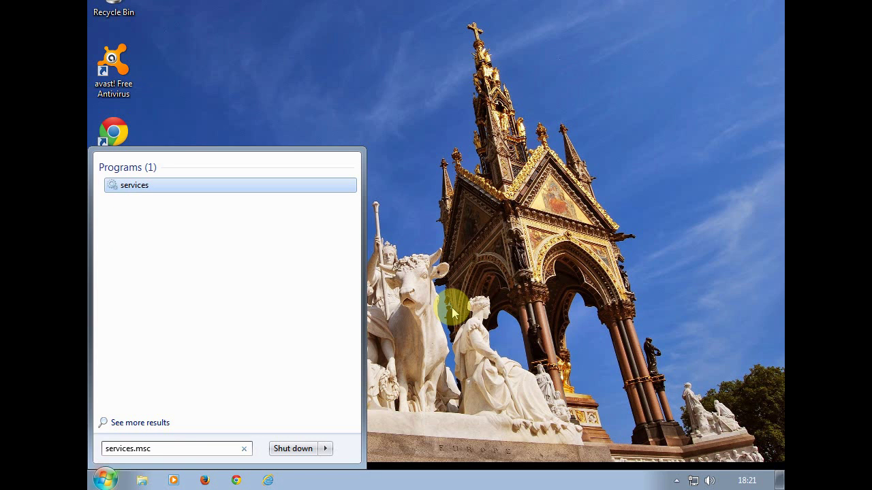
pyautogui.press('Return')
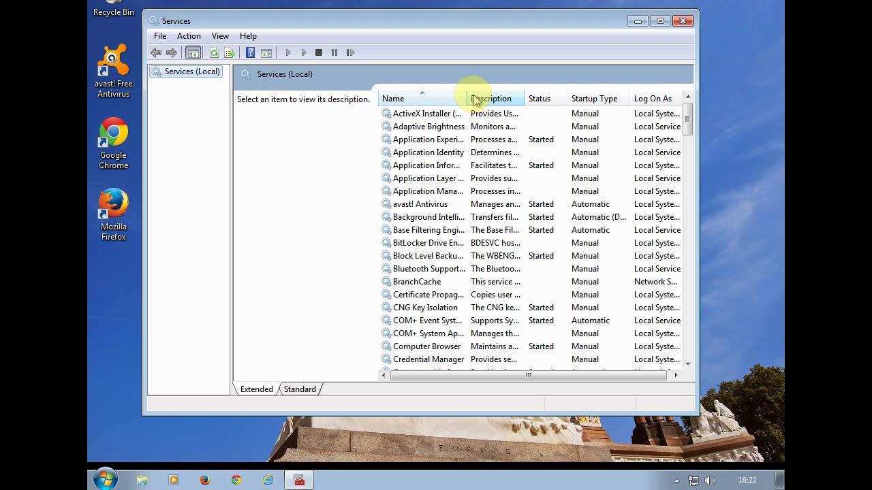
# - Widen the service name column and examine the startup type options of the Microsoft Software Shadow Copy Provider service without changing them
pyautogui.moveTo(467, 96); pyautogui.dragTo(546, 95)
pyautogui.moveTo(688, 117); pyautogui.dragTo(685, 189)
pyautogui.click(475, 256)
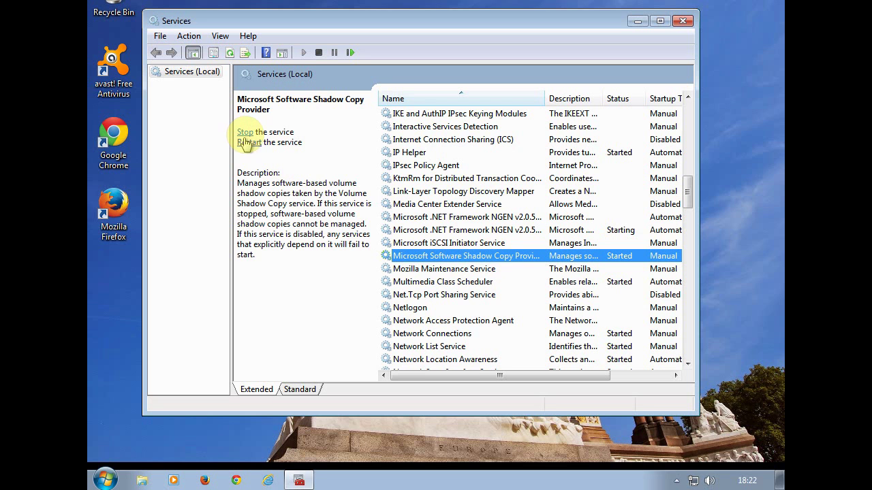
pyautogui.rightClick(451, 259)
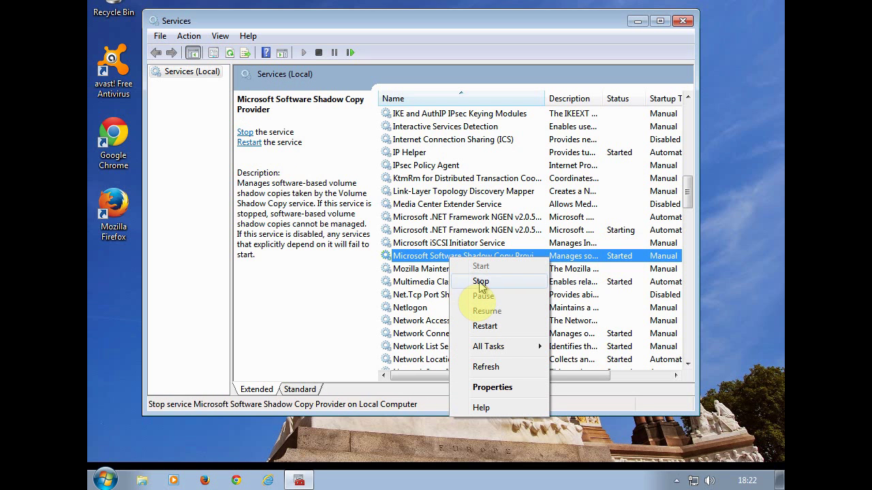
pyautogui.click(493, 390)
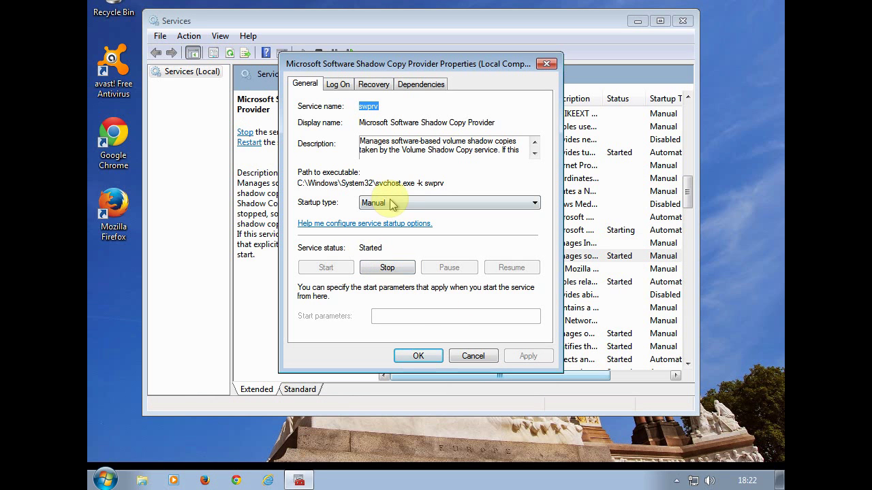
pyautogui.click(534, 204)
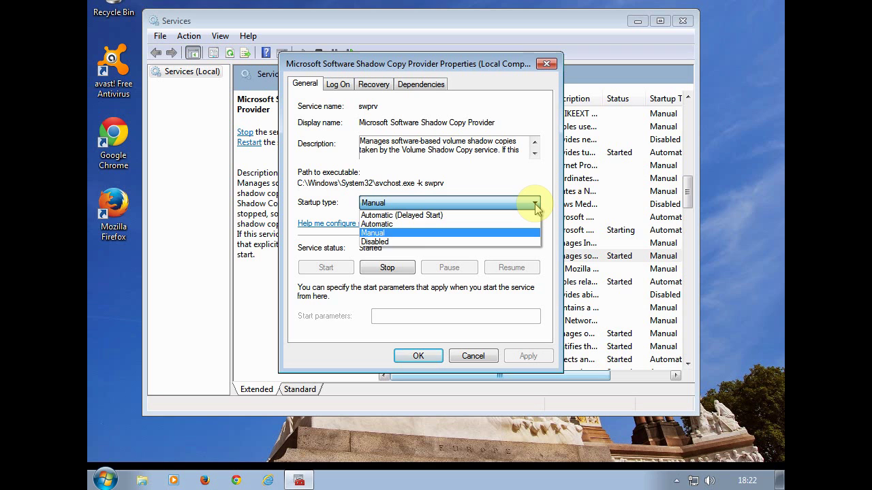
pyautogui.click(535, 203)
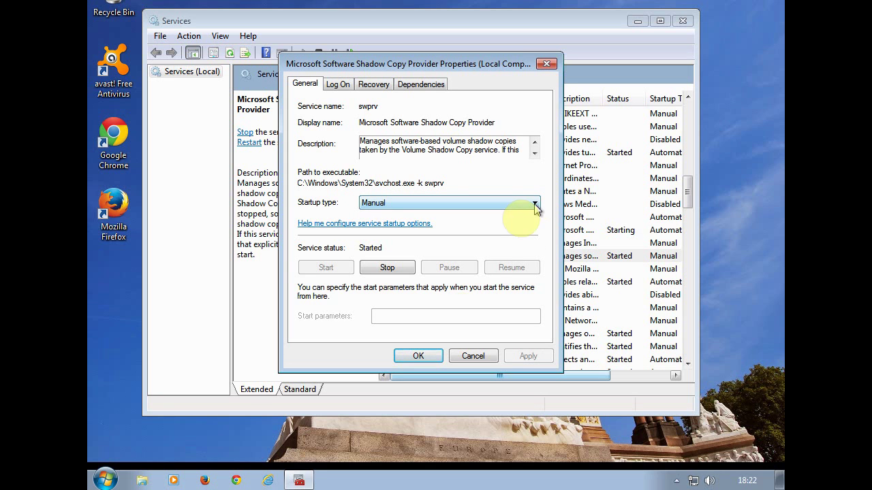
pyautogui.click(472, 358)
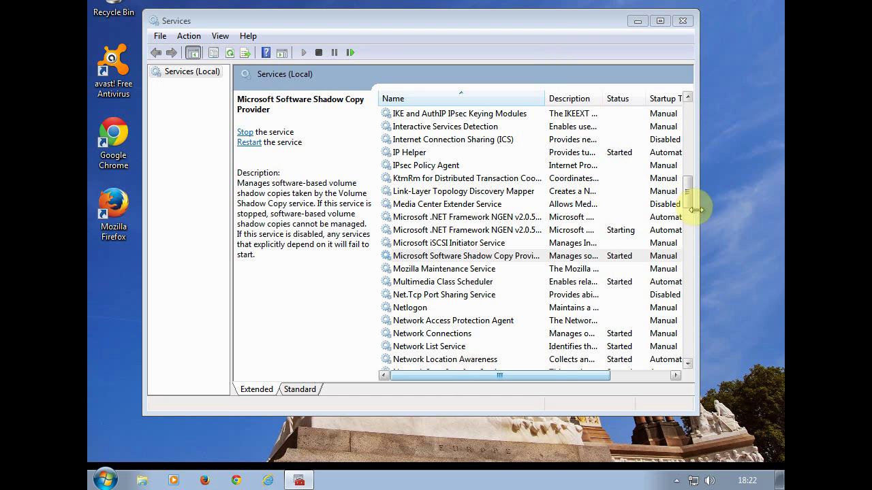
# - Examine the startup type options of the Volume Shadow Copy service without changing them, and close the Services console
pyautogui.moveTo(686, 204); pyautogui.dragTo(676, 306)
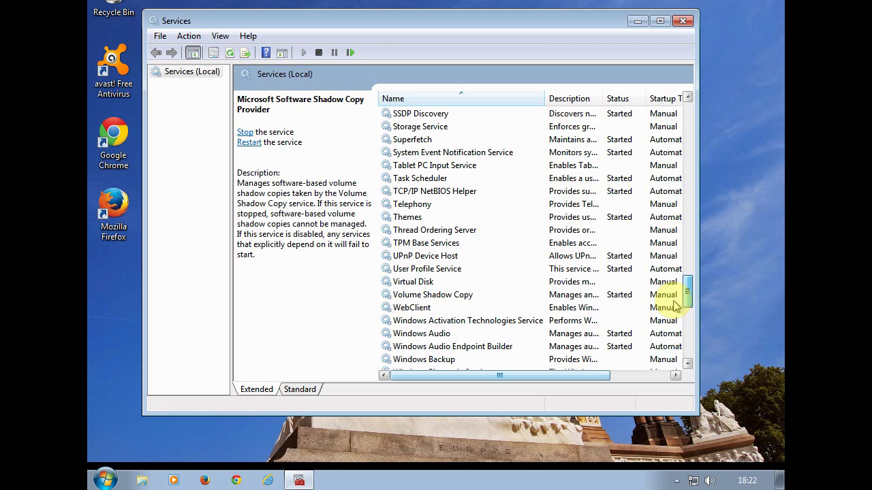
pyautogui.click(431, 294)
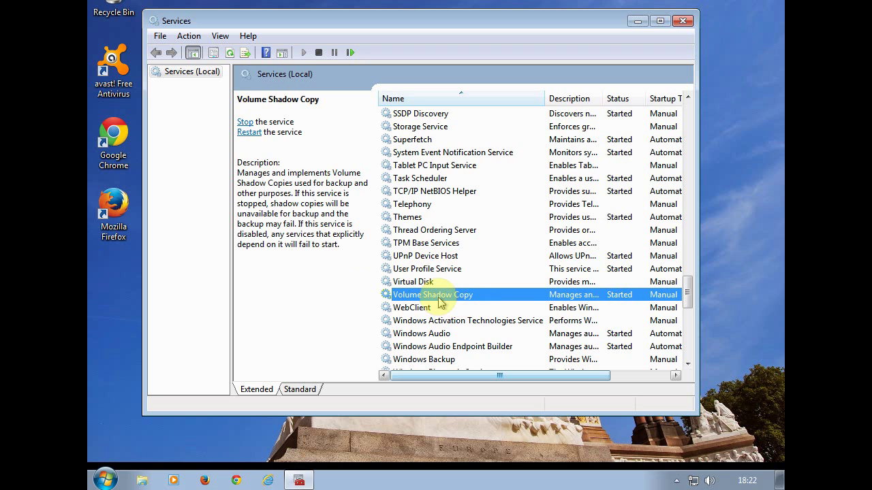
pyautogui.rightClick(431, 295)
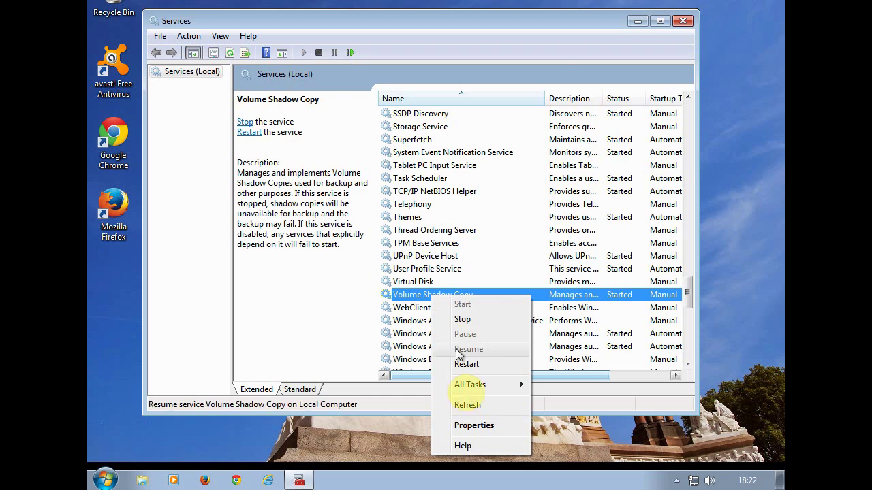
pyautogui.click(474, 425)
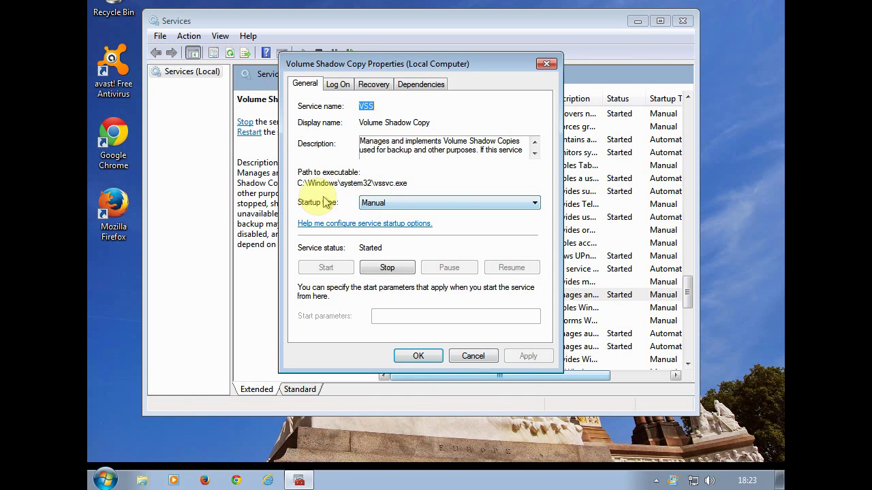
pyautogui.click(536, 203)
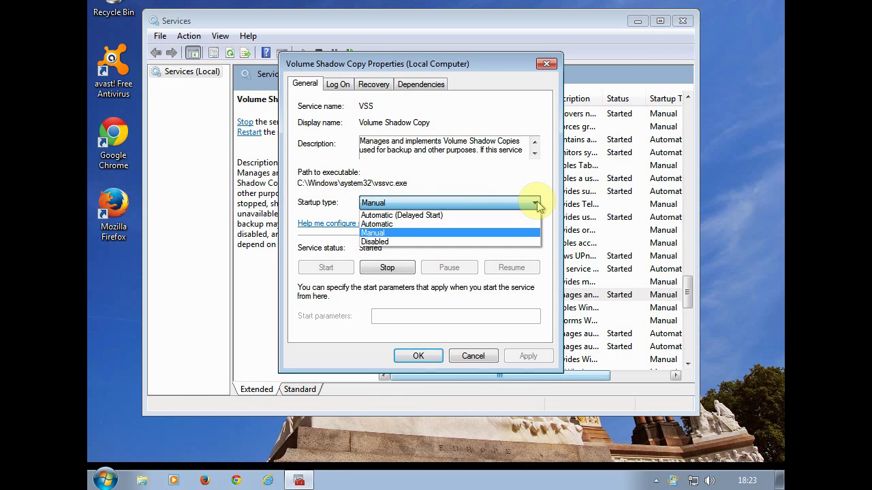
pyautogui.click(536, 204)
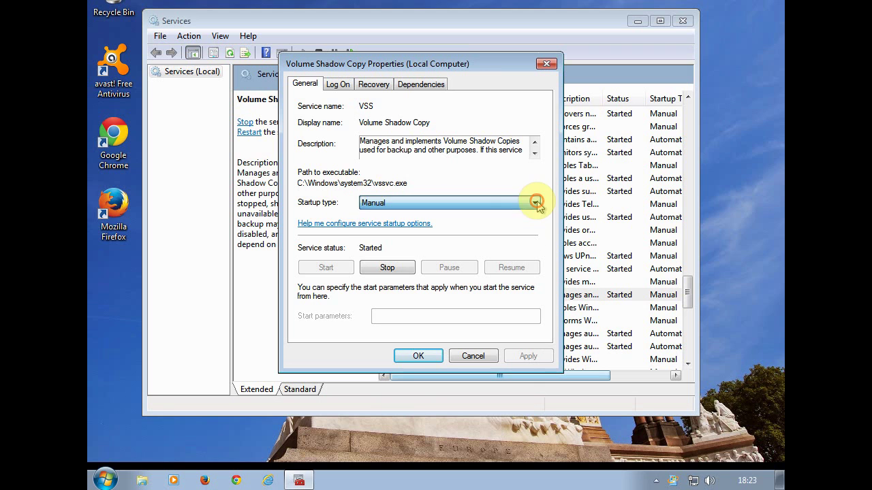
pyautogui.click(471, 357)
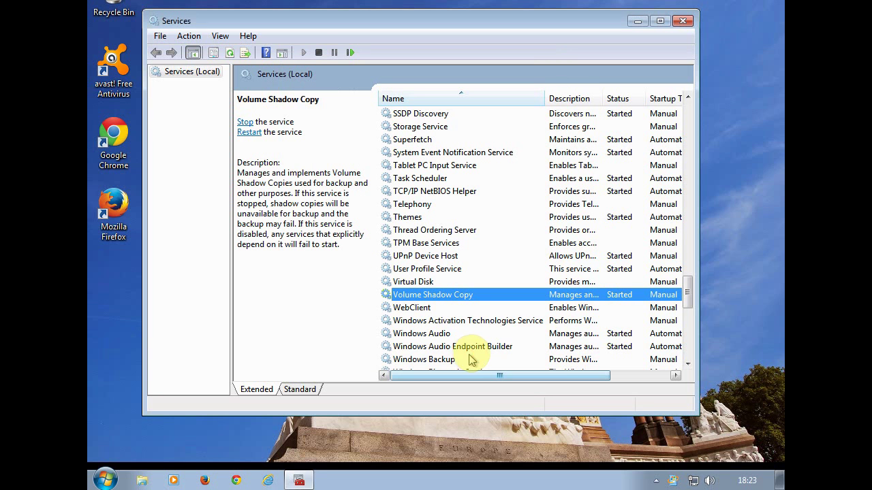
pyautogui.click(682, 22)
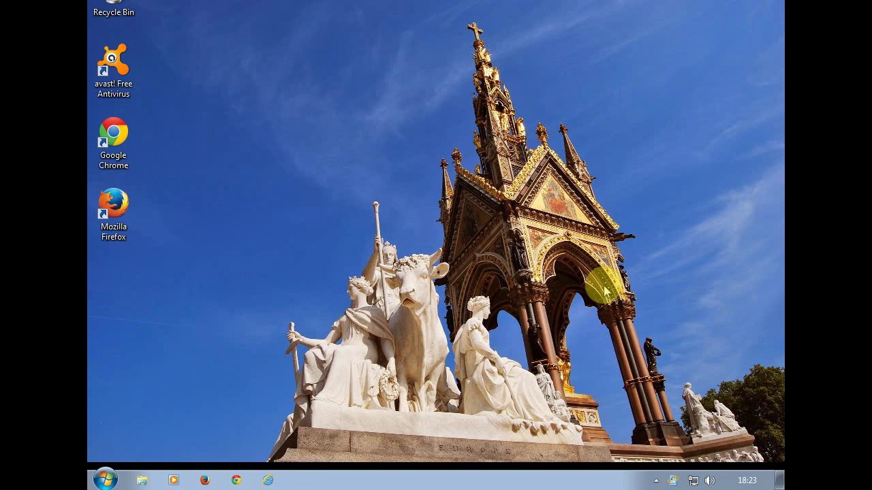